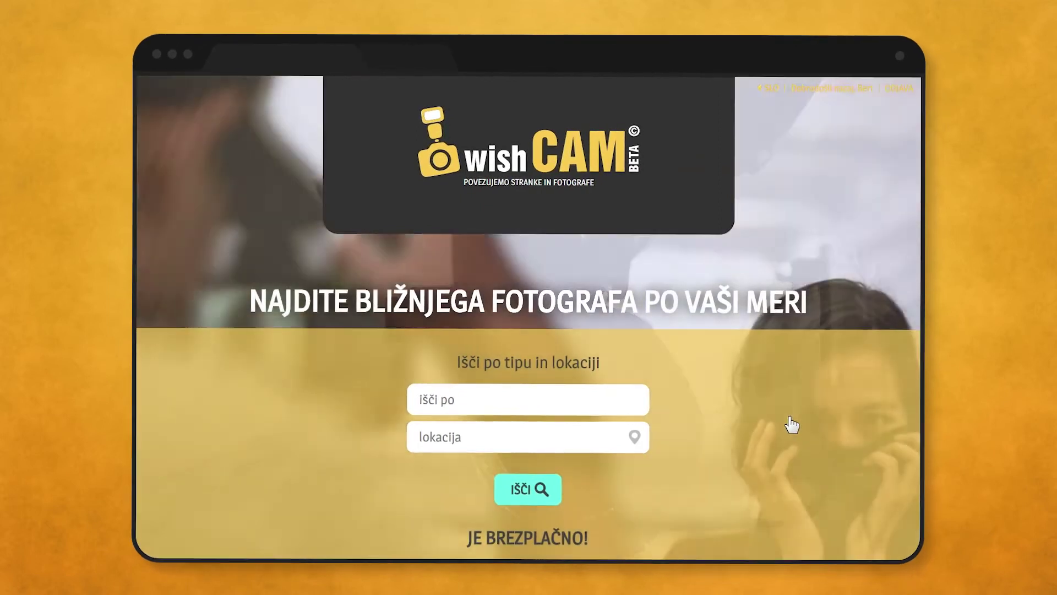
- Search for portrait photographers (Portretna fotografija) in Maribor, Slovenia
type("na fotografija")
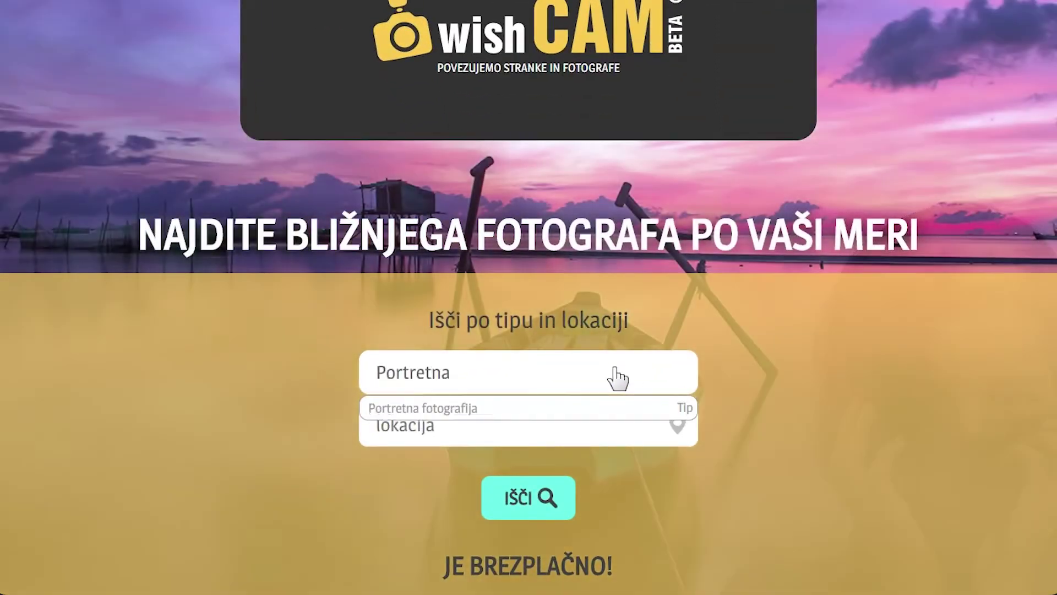
left_click(520, 407)
type("Maribor")
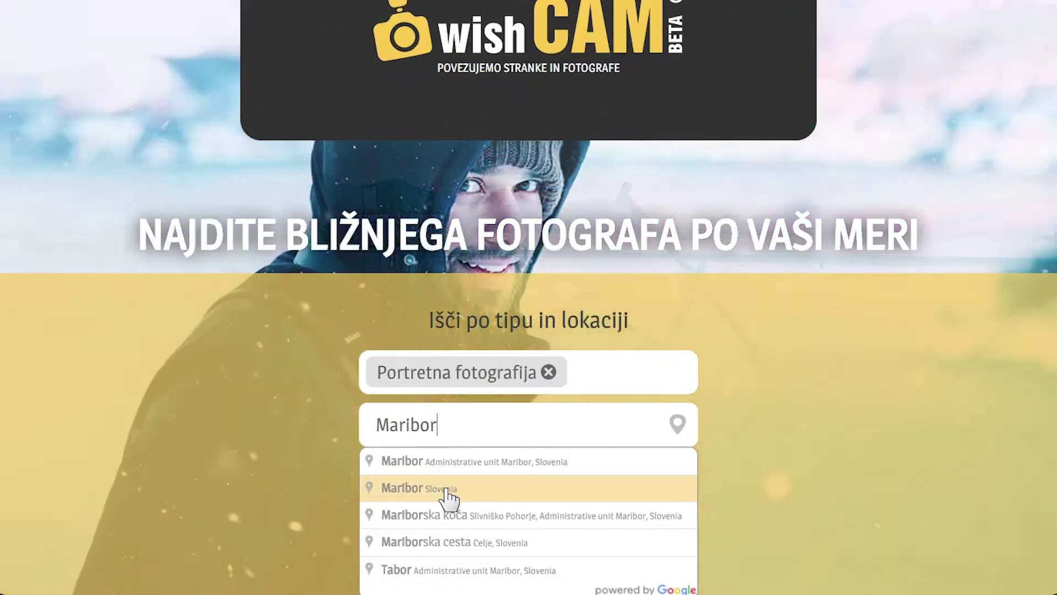
left_click(449, 500)
left_click(530, 504)
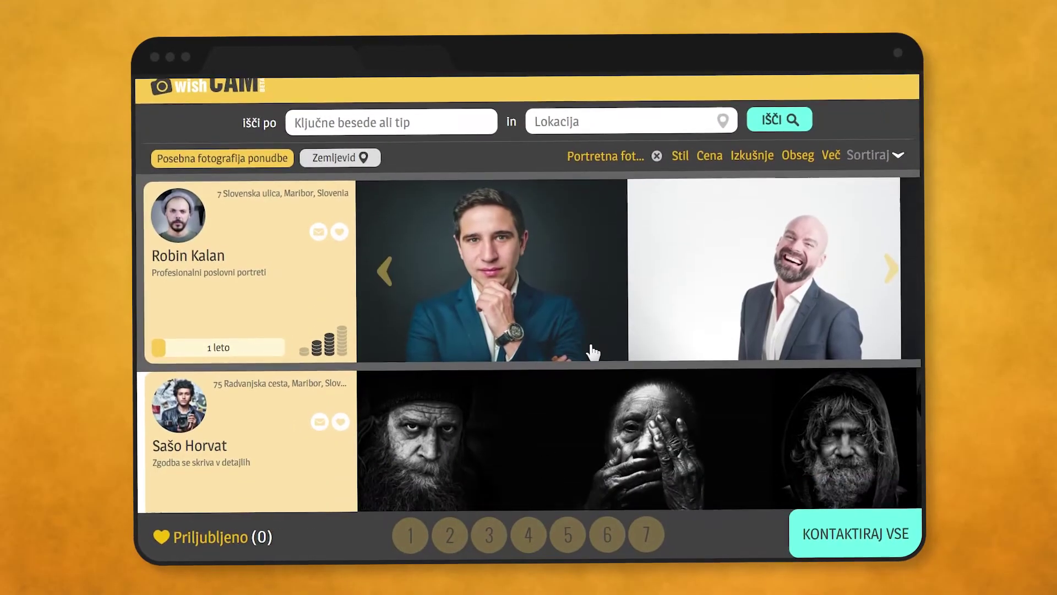
- Filter results to exclude the cheapest price tier and require at least 1 year's experience
scroll(588, 352, "down", 3)
scroll(589, 351, "down", 5)
scroll(590, 351, "down", 3)
scroll(590, 350, "down", 2)
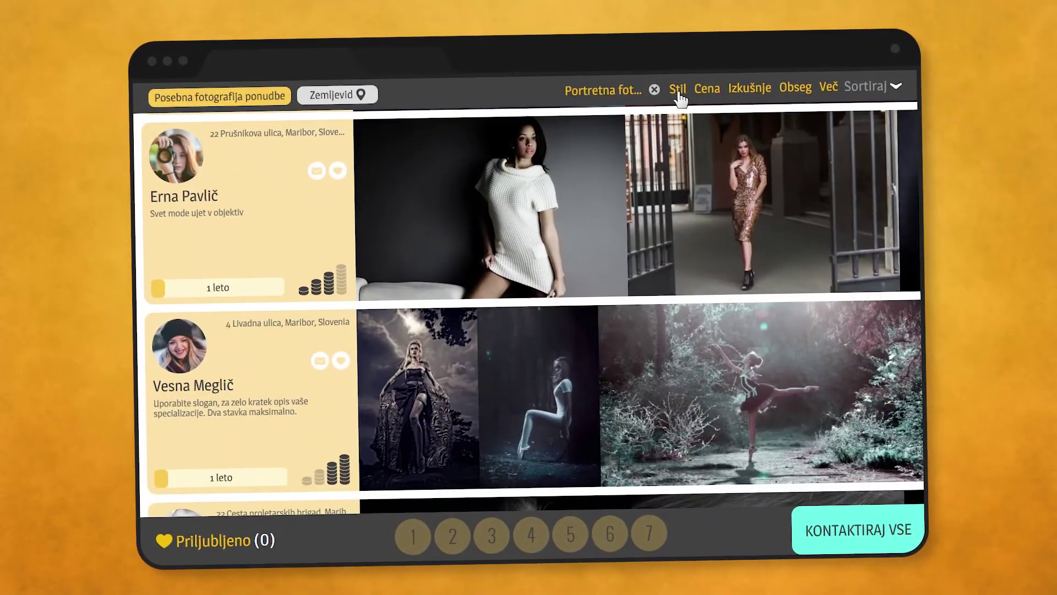
left_click(676, 90)
left_click(705, 113)
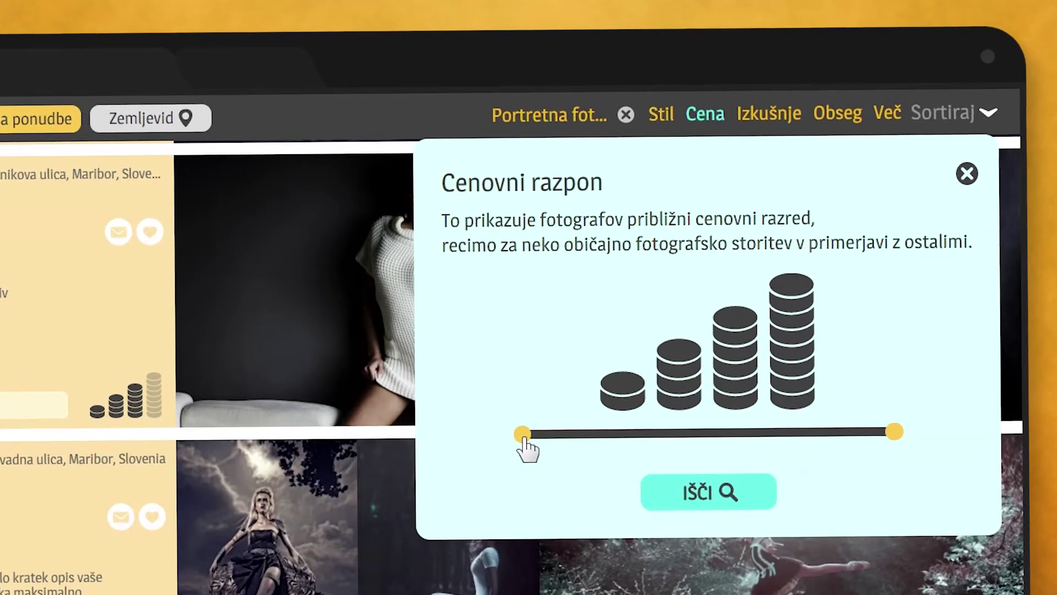
left_click_drag(524, 433, 638, 433)
left_click(770, 115)
left_click_drag(580, 350, 619, 352)
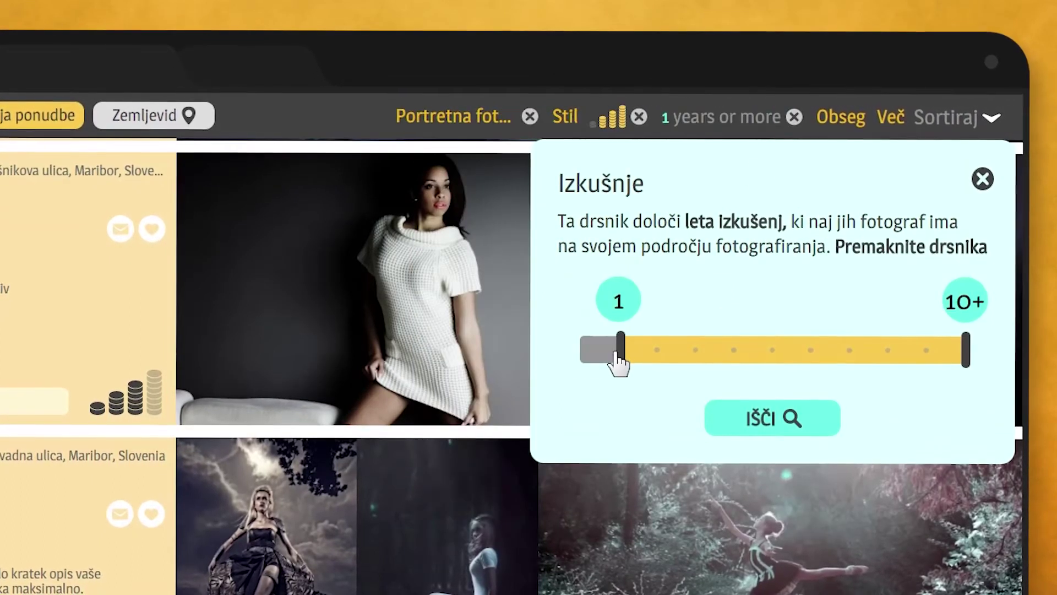
left_click(769, 420)
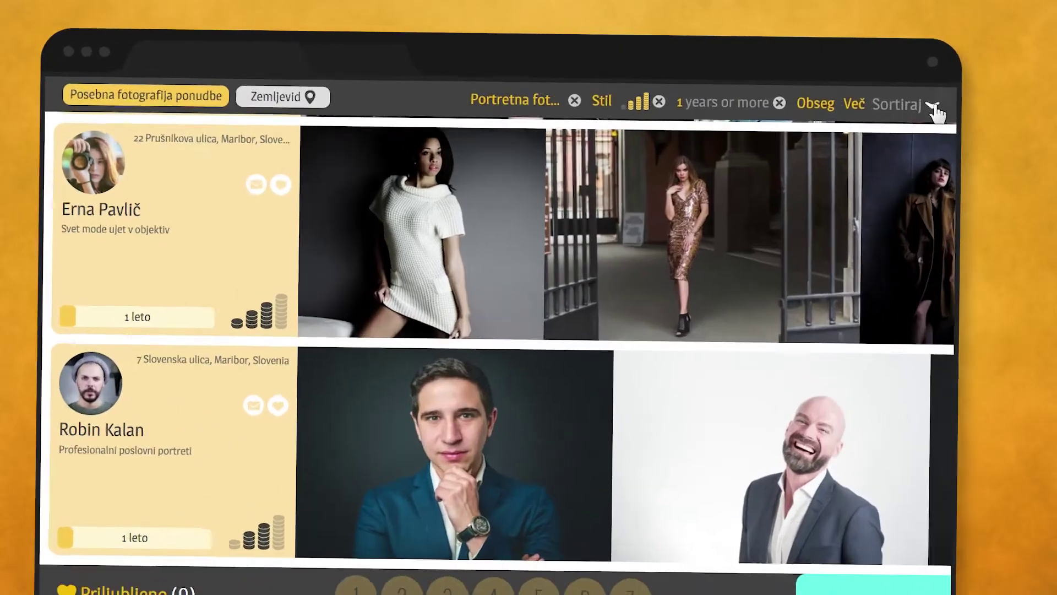
- Sort the results by distance (Razdalja) and browse one photographer's portfolio photos
left_click(925, 102)
left_click(867, 267)
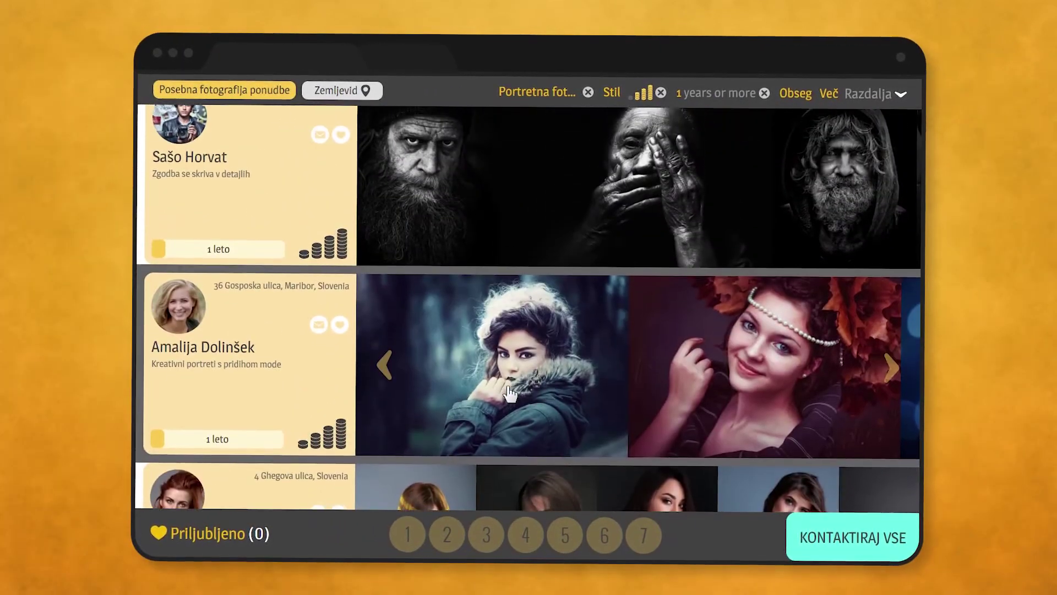
left_click(510, 393)
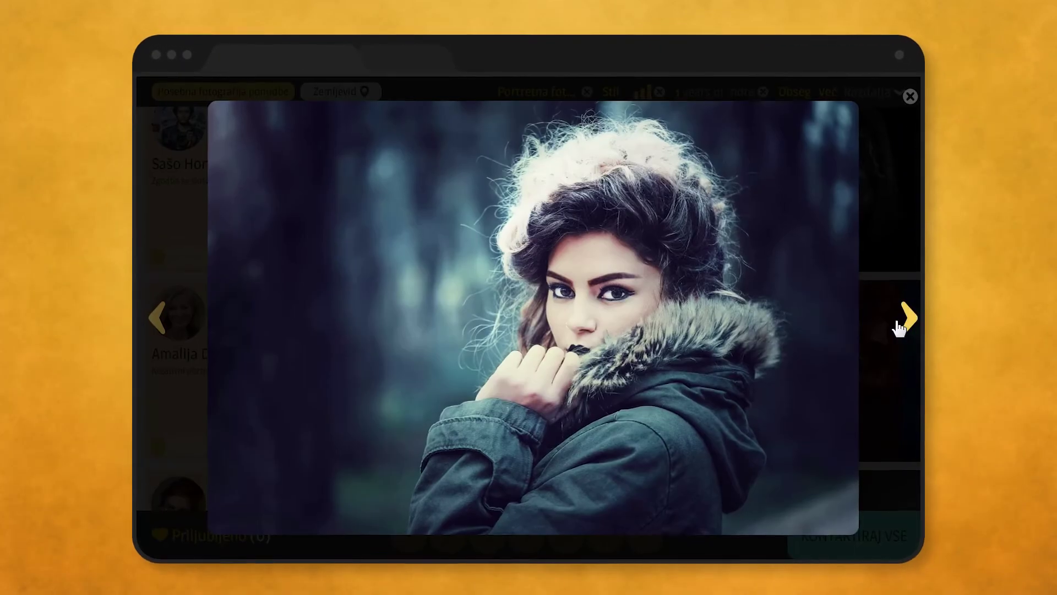
left_click(907, 318)
left_click(909, 318)
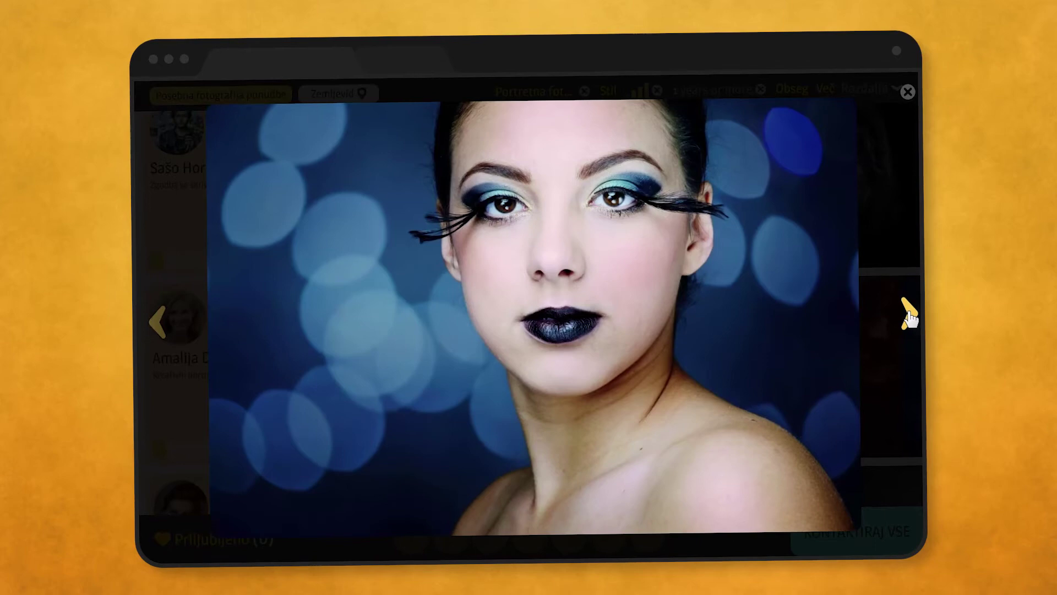
left_click(909, 318)
left_click(908, 92)
- Favourite three photographers, including the black-and-white and fashion ones, and choose KONTAKTIRAJ VSE
left_click(380, 421)
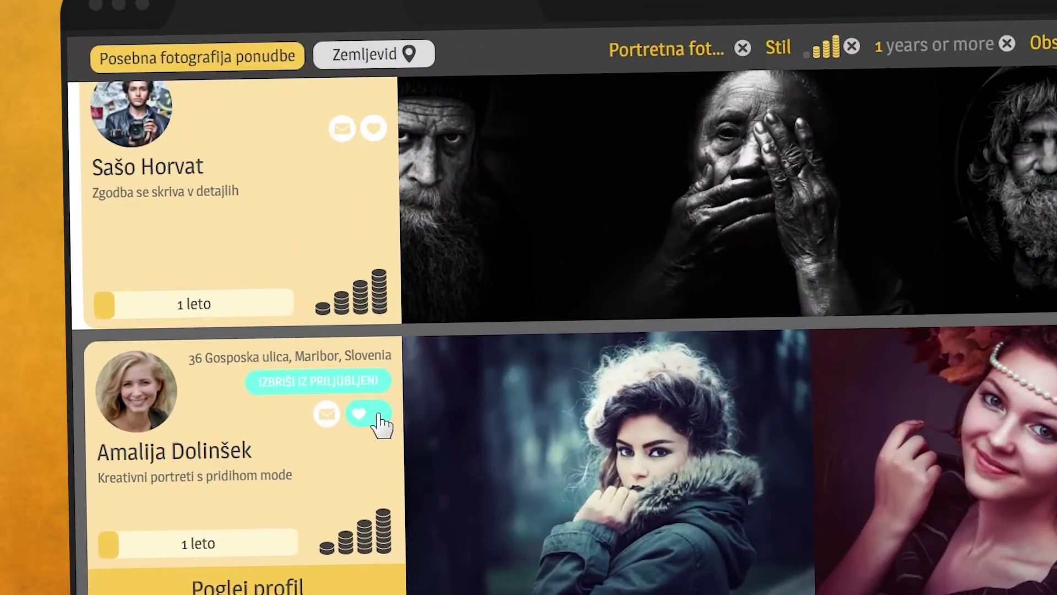
left_click(373, 128)
scroll(435, 319, "down", 10)
left_click(377, 270)
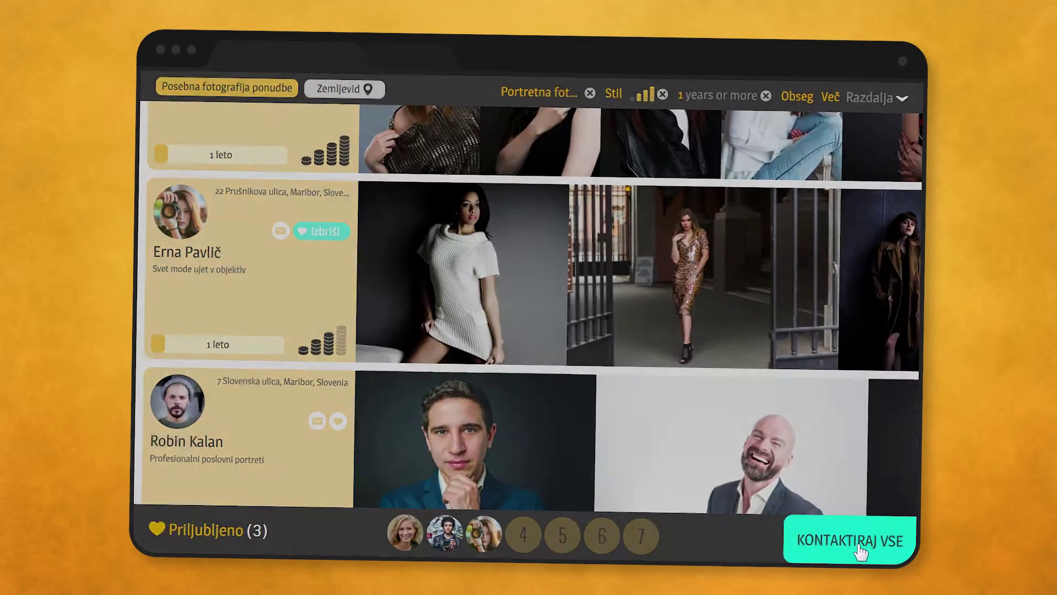
left_click(860, 542)
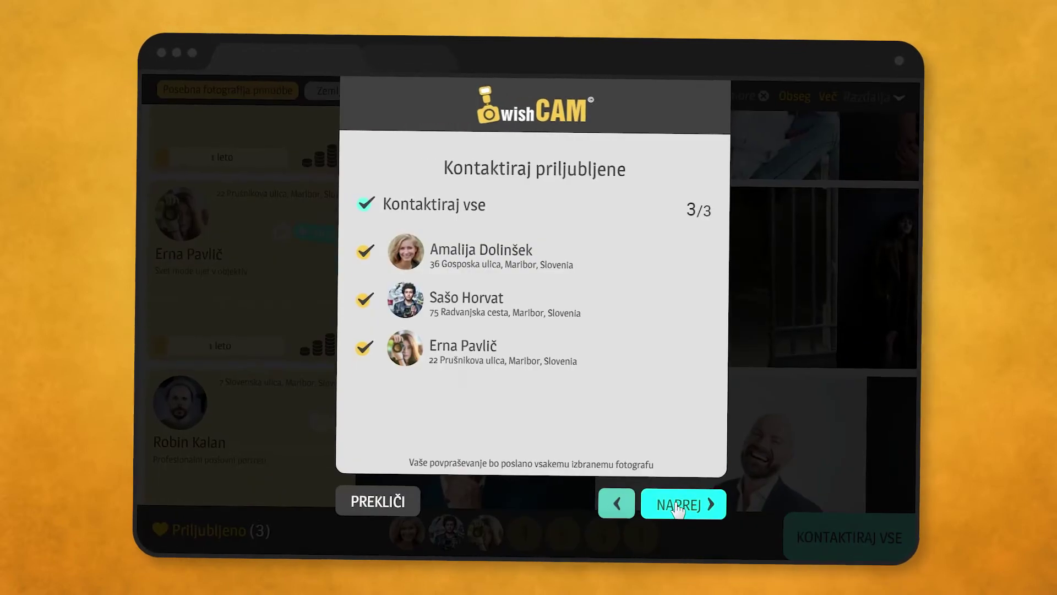
- Continue past NAPREJ to the inquiry form and send it to the three photographers
left_click(677, 506)
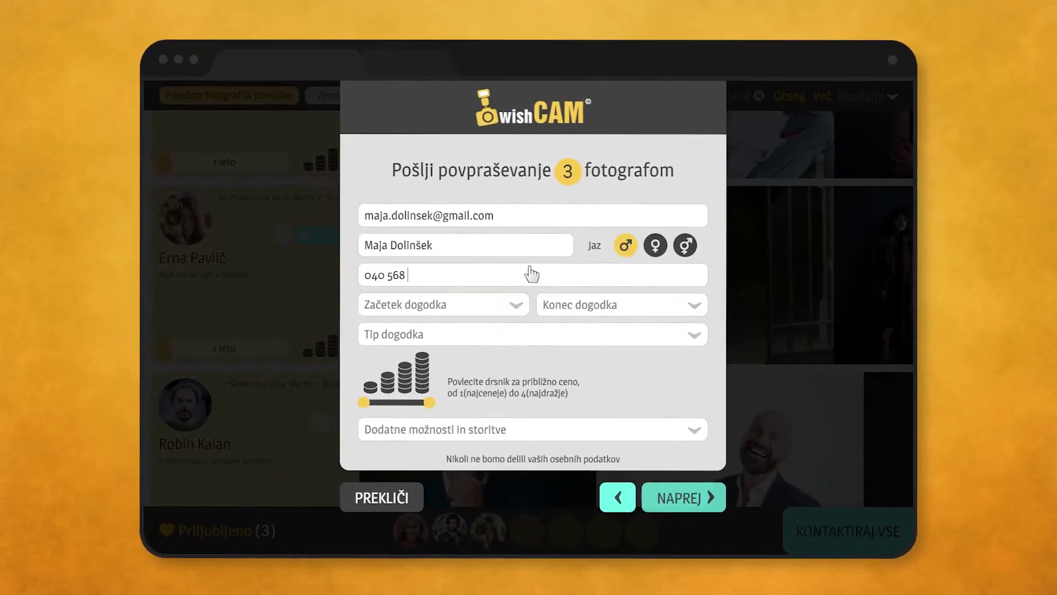
left_click(679, 499)
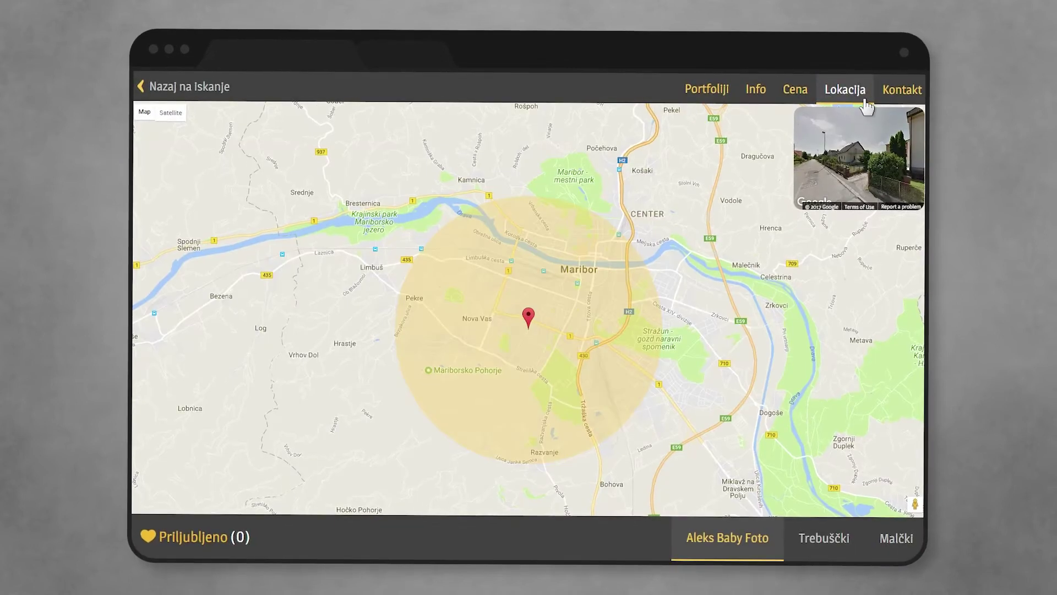
- Open the Kontakt tab on the photographer's profile
left_click(895, 105)
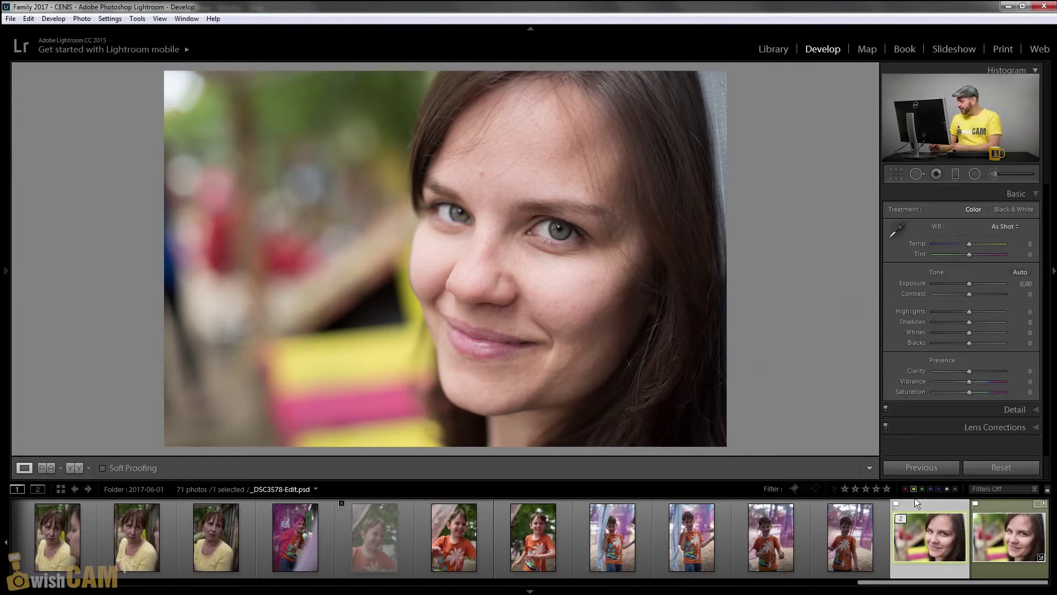
- Switch to _DSC3578.NEF and reset its Basic adjustments, returning Vibrance from +20 to 0
left_click(999, 537)
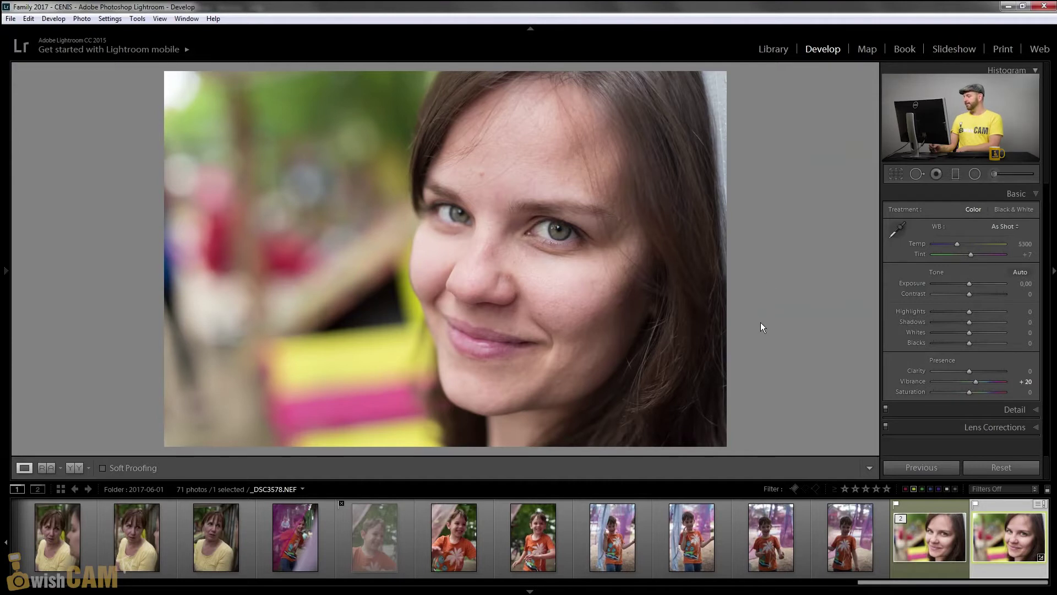
left_click(999, 466)
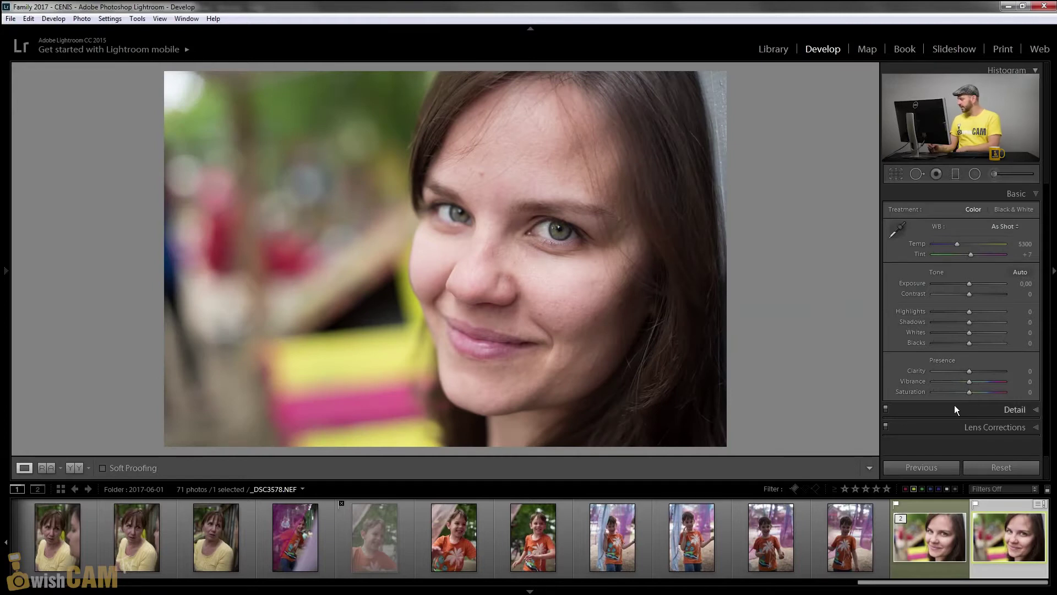
- Set Sharpening Amount 50 and Luminance 6, and enable profile and chromatic aberration corrections
left_click(978, 410)
left_click(1028, 237)
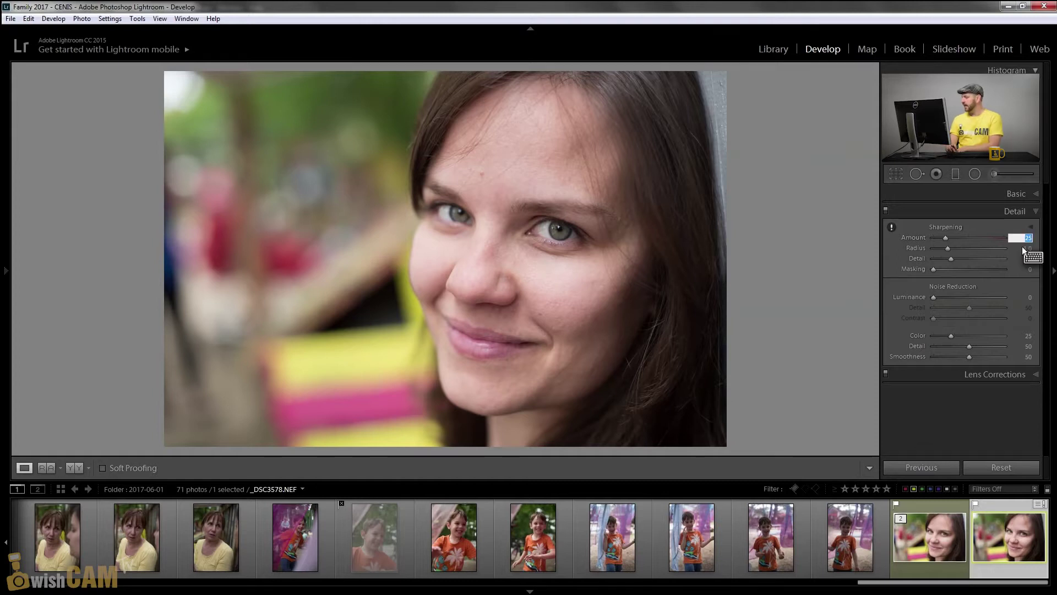
type("50")
key("Return")
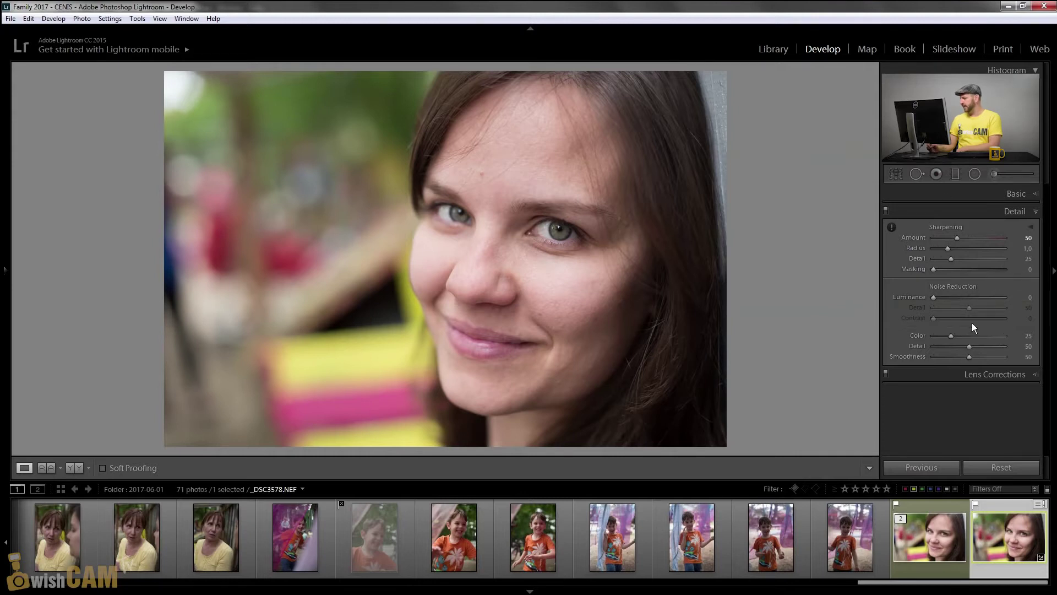
left_click_drag(1030, 300, 1034, 309)
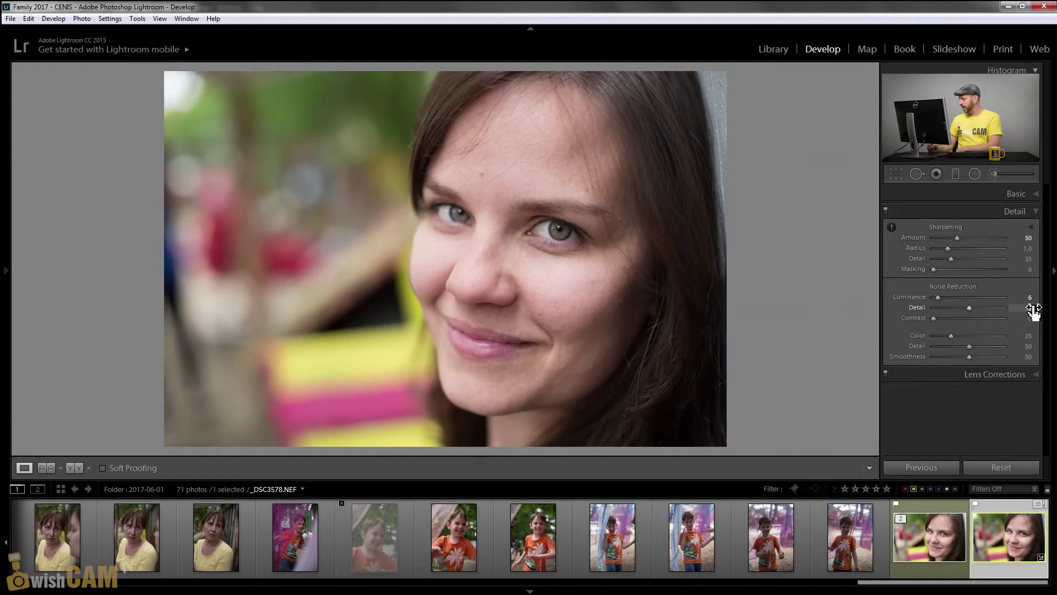
left_click(945, 375)
left_click(891, 261)
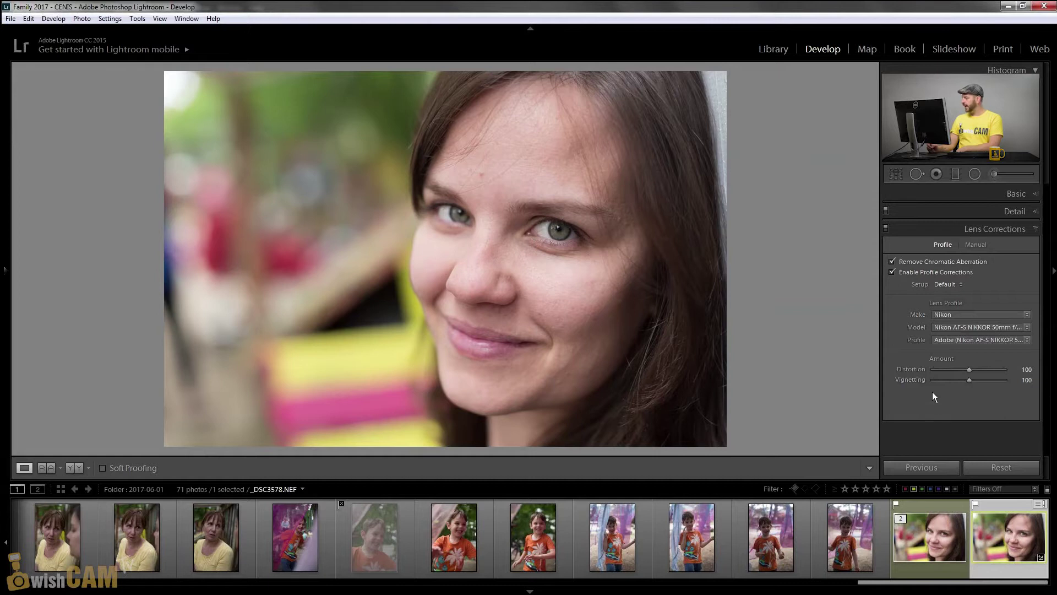
- Set Vibrance to +20 in the Basic panel, then push it up to +100
left_click(965, 197)
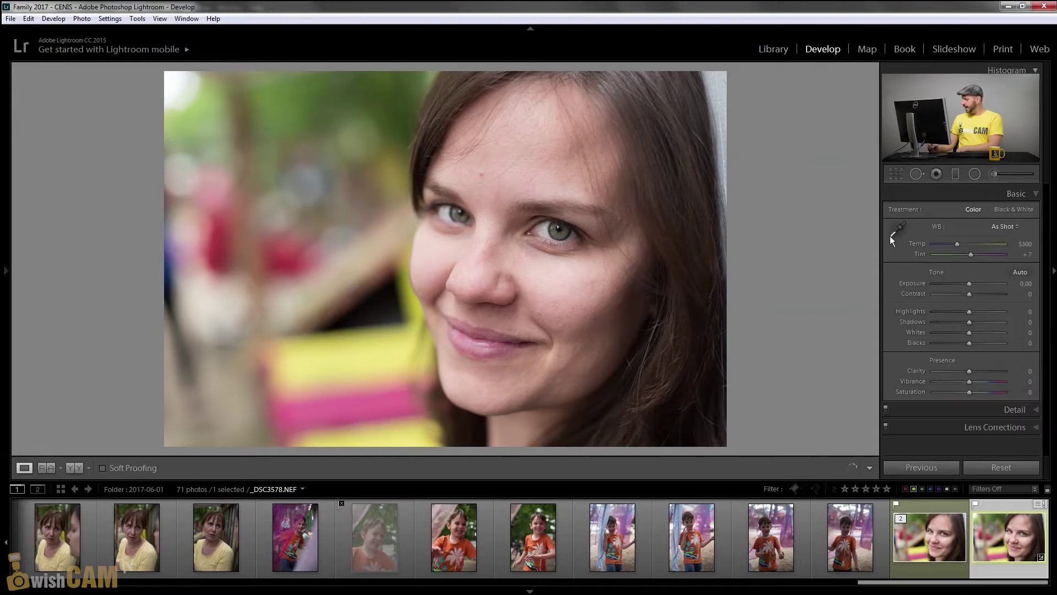
left_click(1028, 381)
type("20")
key("Return")
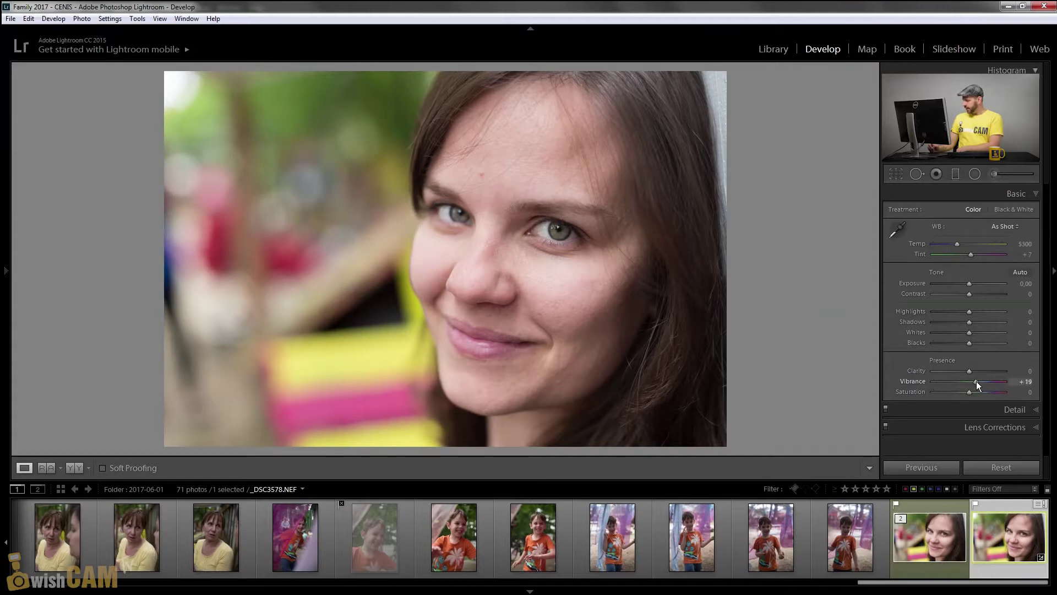
left_click_drag(976, 381, 1009, 381)
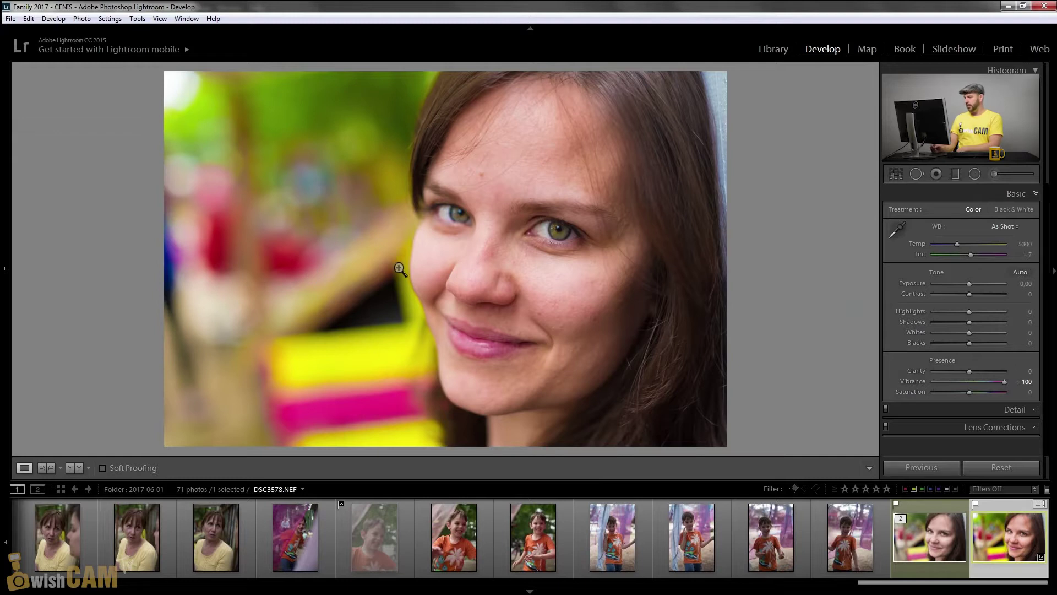
- Return Vibrance to 0 and bring Saturation back to 0 after it briefly hit +100
left_click(1025, 381)
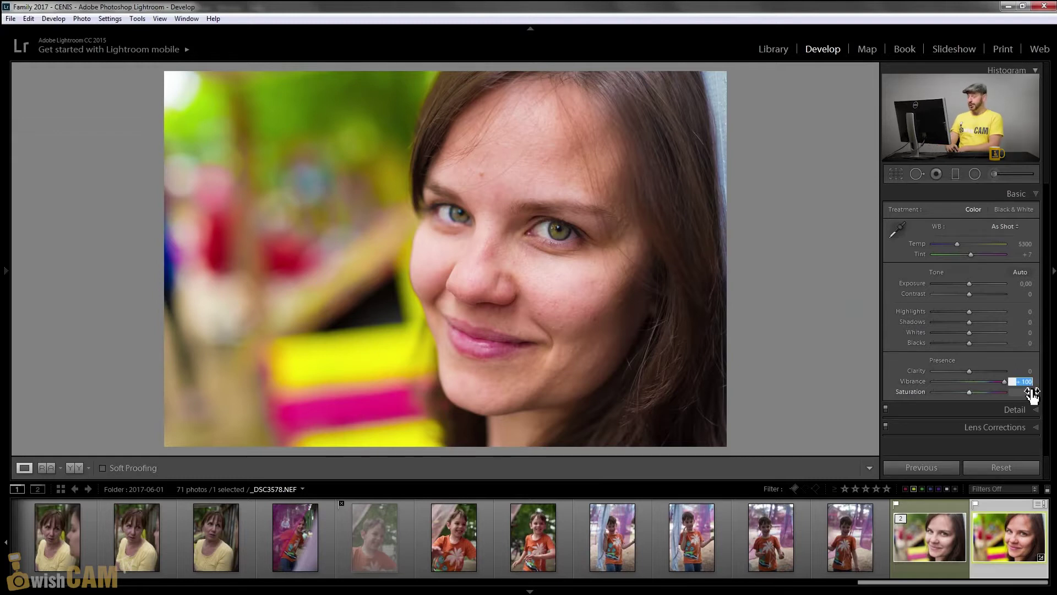
type("0")
key("Return")
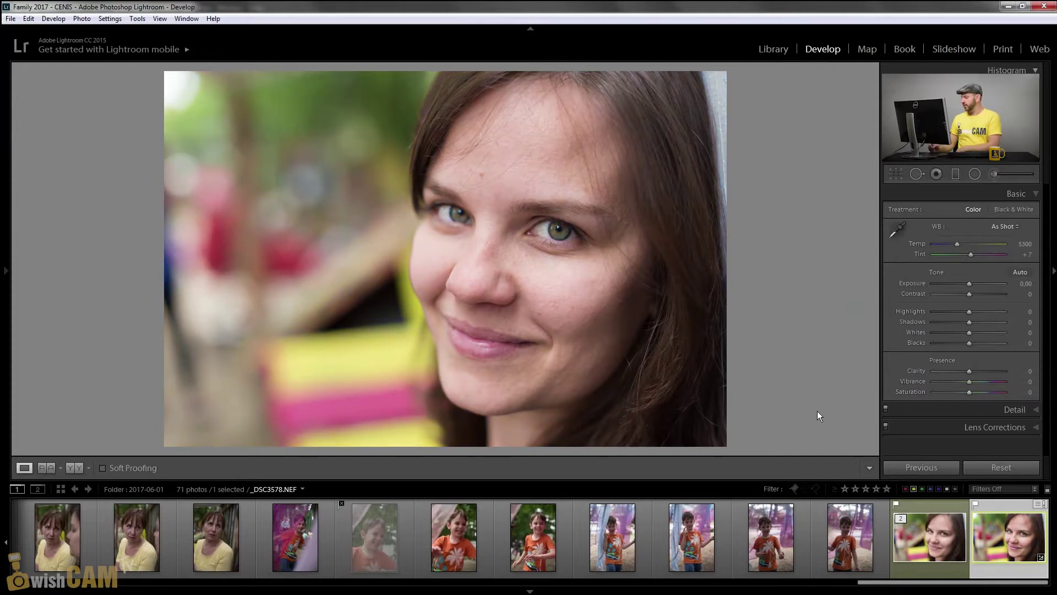
left_click(1027, 392)
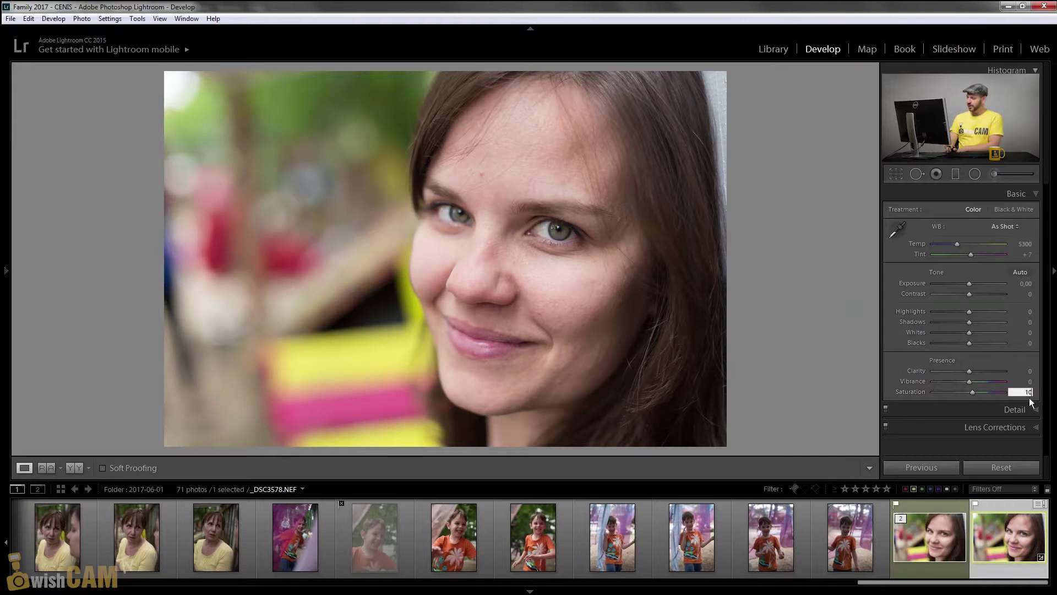
type("0")
key("Return")
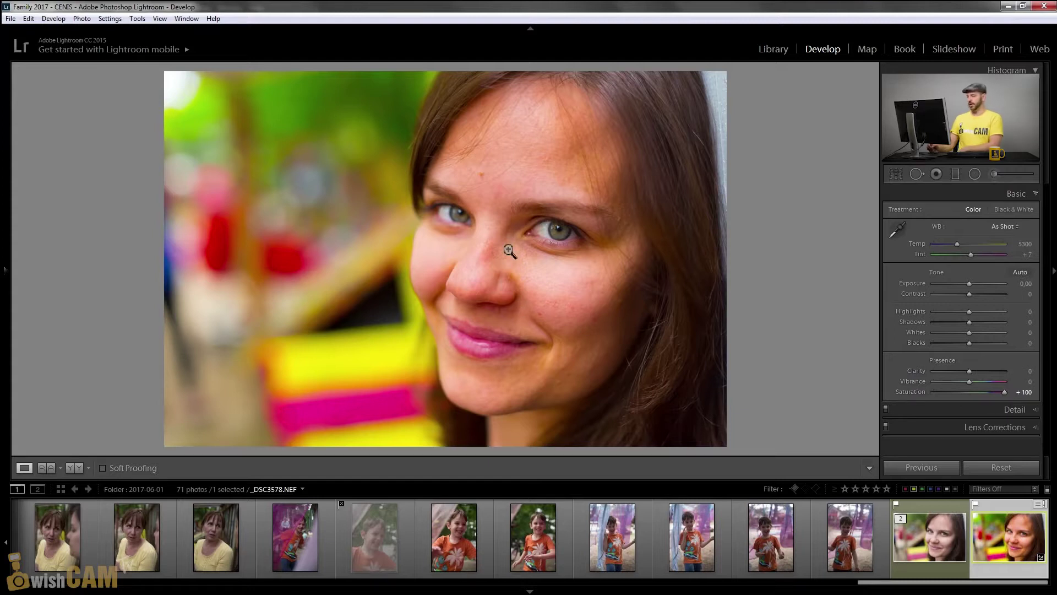
left_click(1022, 393)
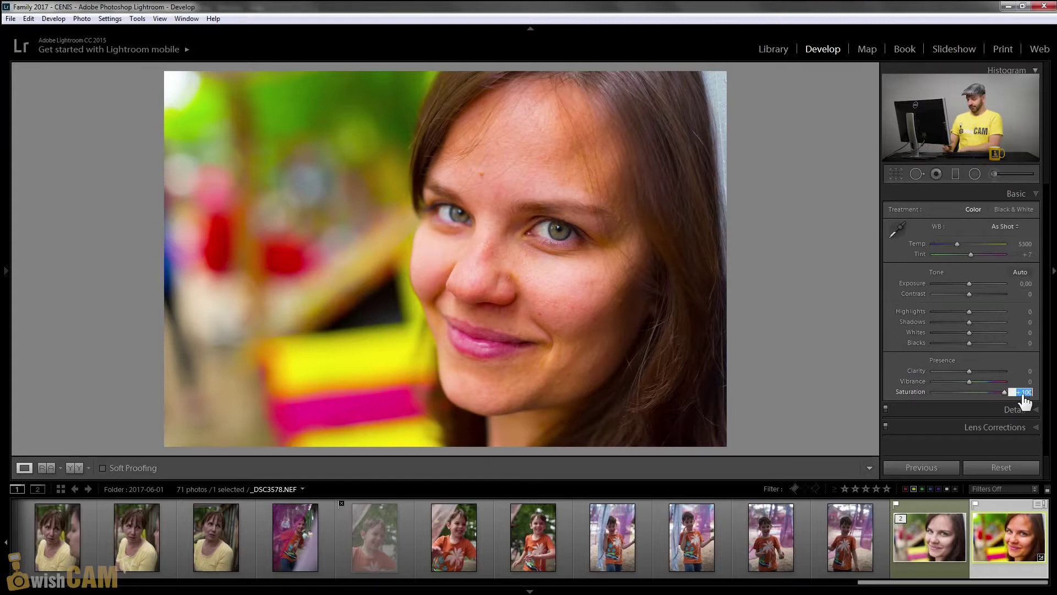
type("0")
key("Return")
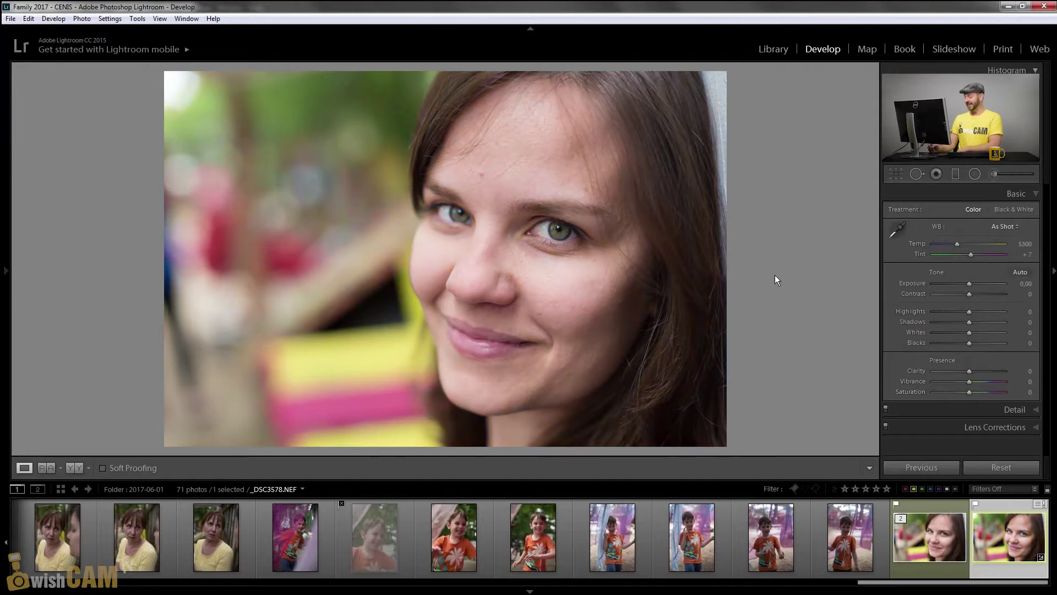
- Enter Vibrance +20, Contrast +10 and Blacks −10 in the Basic panel
left_click(1027, 382)
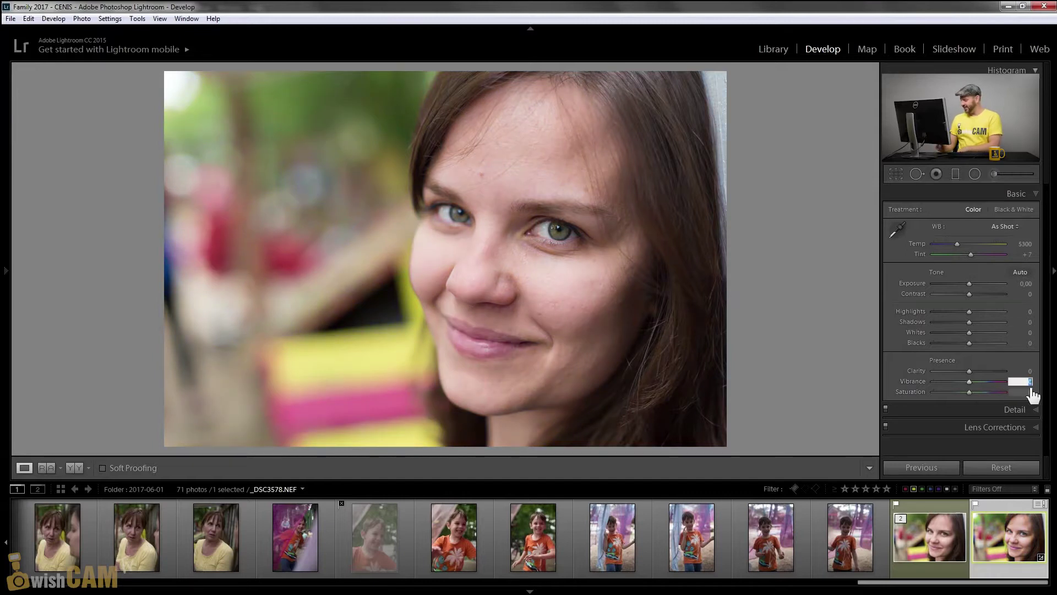
type("20")
key("Return")
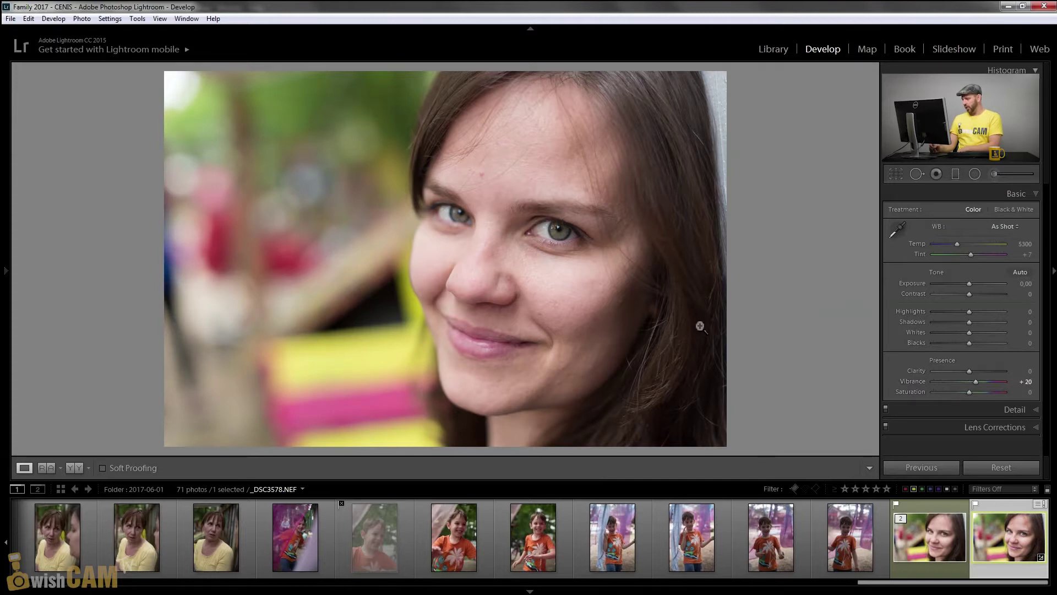
left_click(1019, 293)
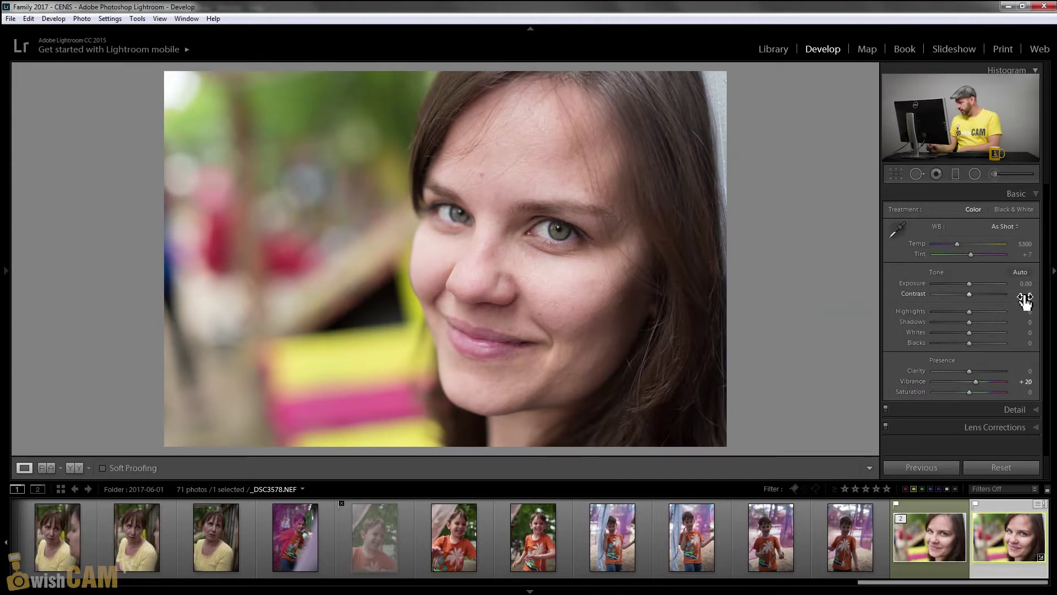
type("10")
key("Return")
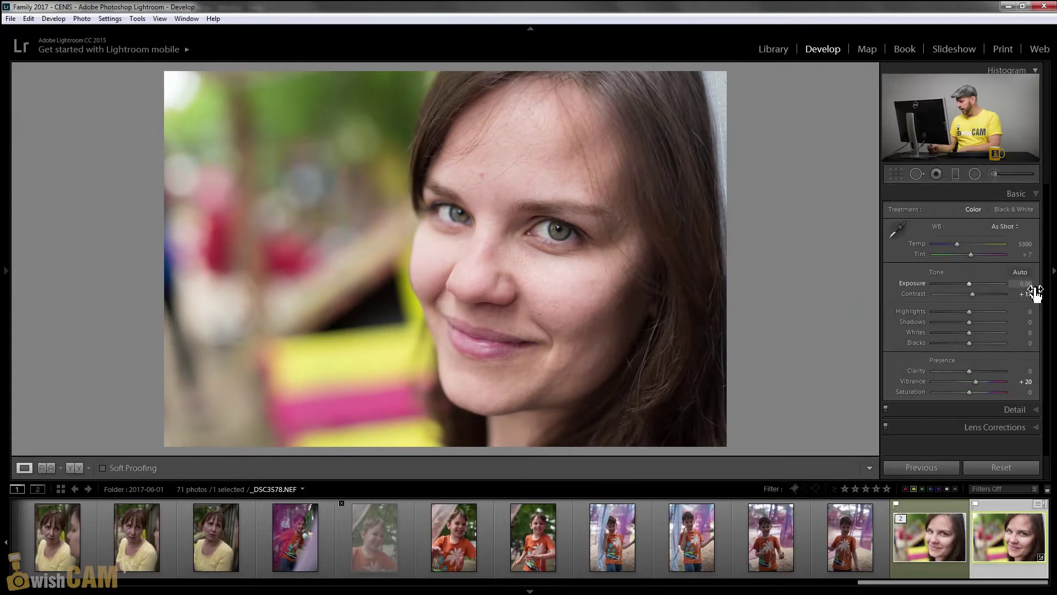
left_click(1027, 343)
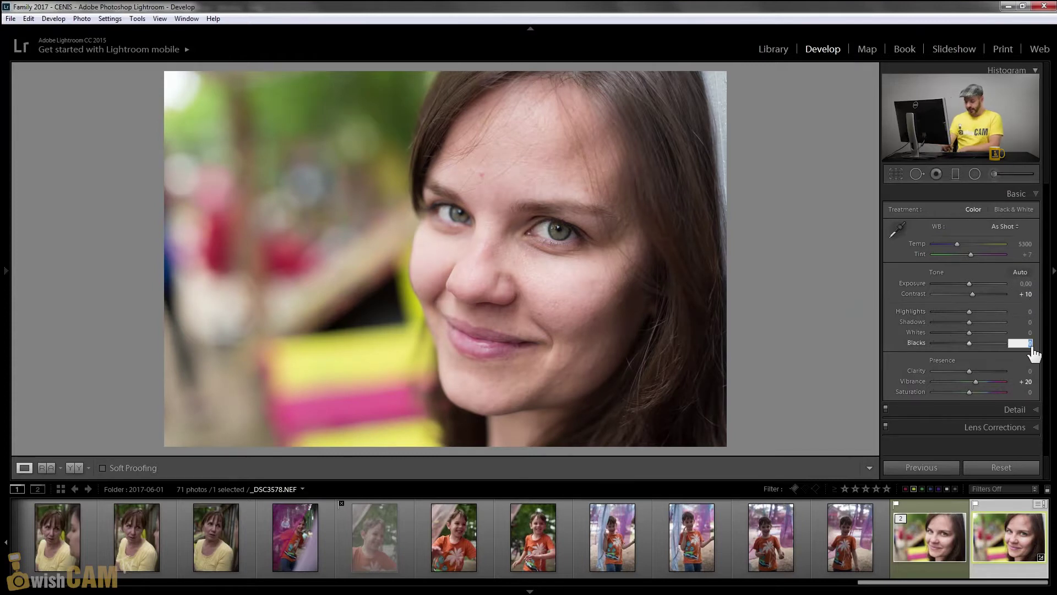
type("-10")
key("Return")
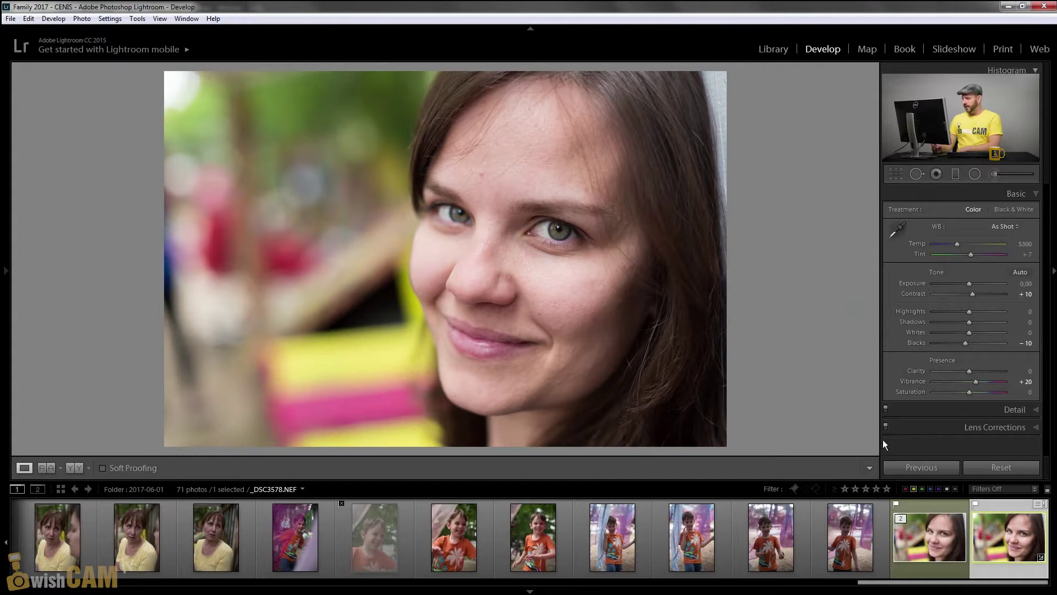
- Send the portrait to Adobe Photoshop CC 2017 through Edit In
right_click(457, 239)
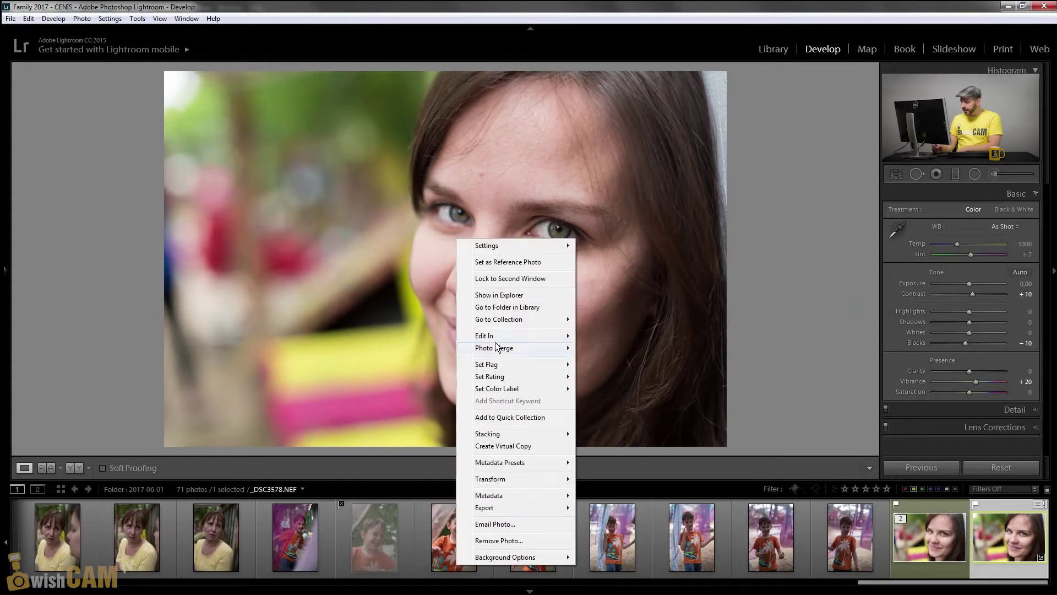
mouse_move(512, 335)
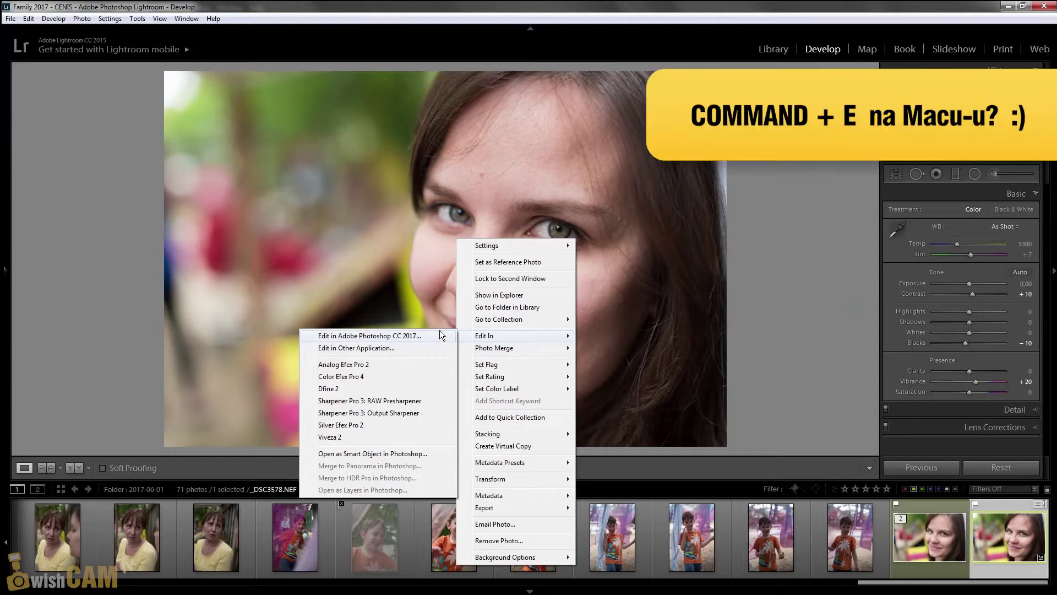
left_click(443, 337)
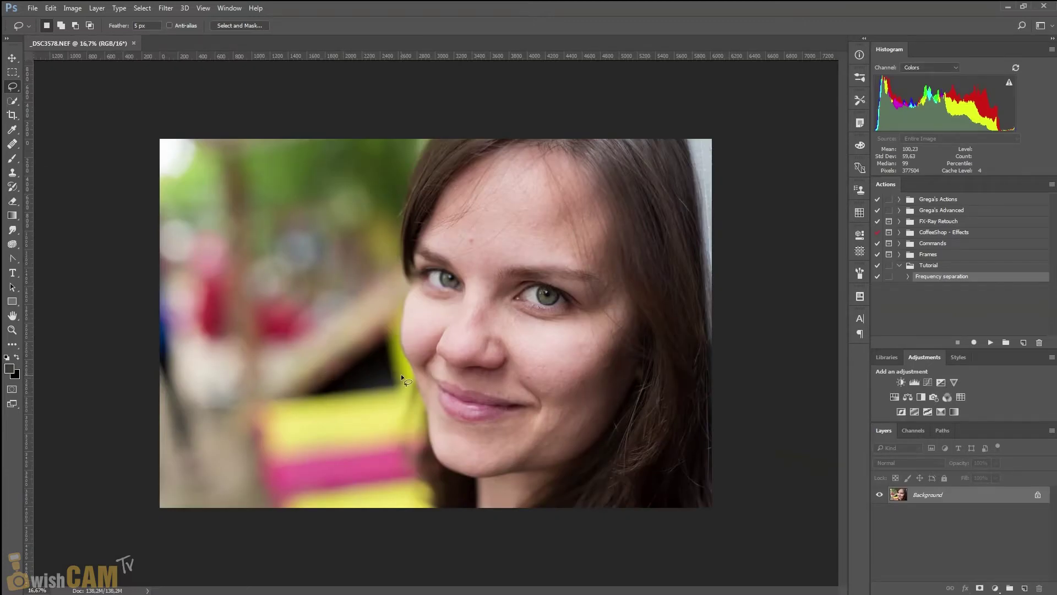
- Pick the Spot Healing Brush, zoom into the cheek beside the mouth, then zoom out to 50%
left_click(13, 144)
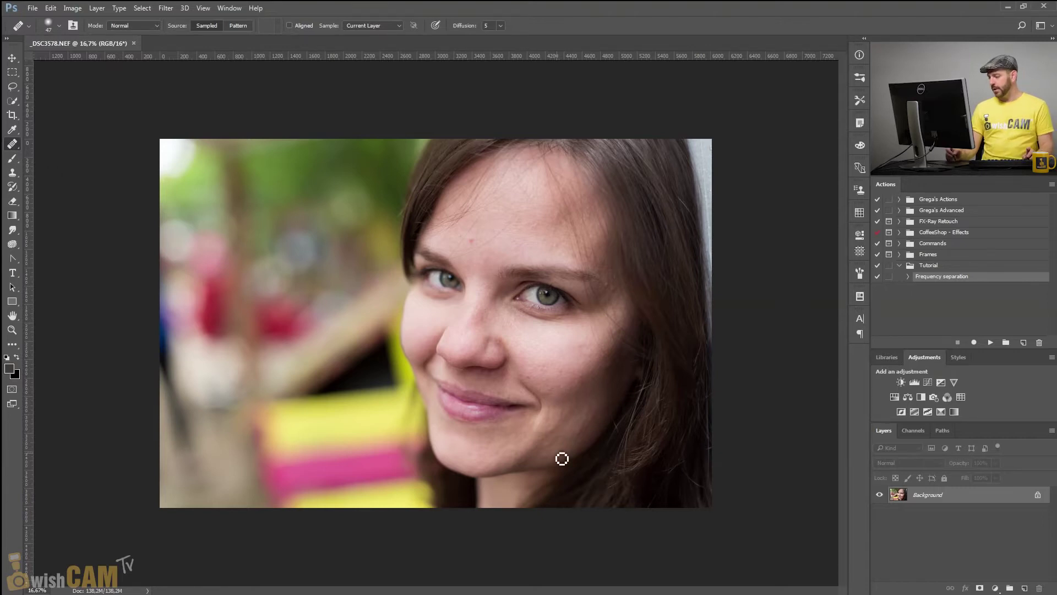
key("z")
mouse_move(514, 411)
left_mouse_down()
mouse_move(557, 469)
mouse_move(572, 471)
left_mouse_up()
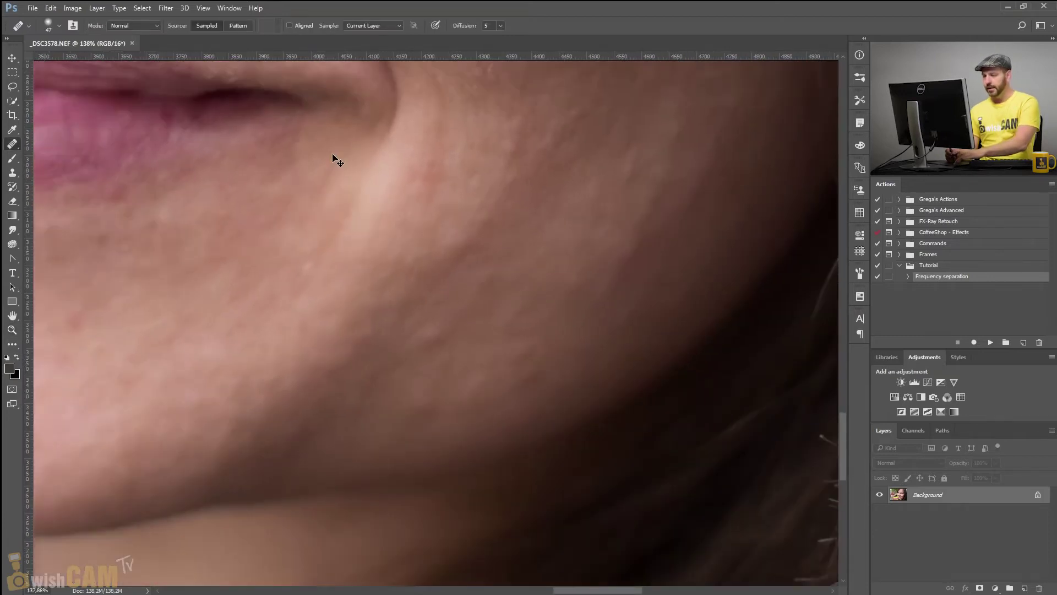
scroll(363, 259, "down", 3)
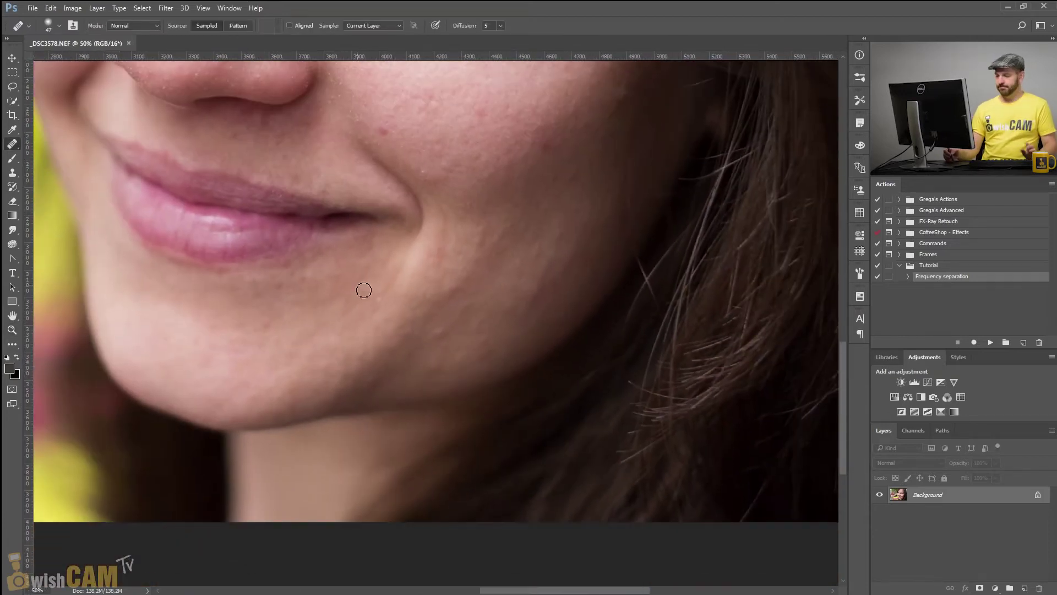
right_click(12, 144)
- With the Patch Tool, replace a skin spot near the smile line with clean skin above it
left_click(51, 165)
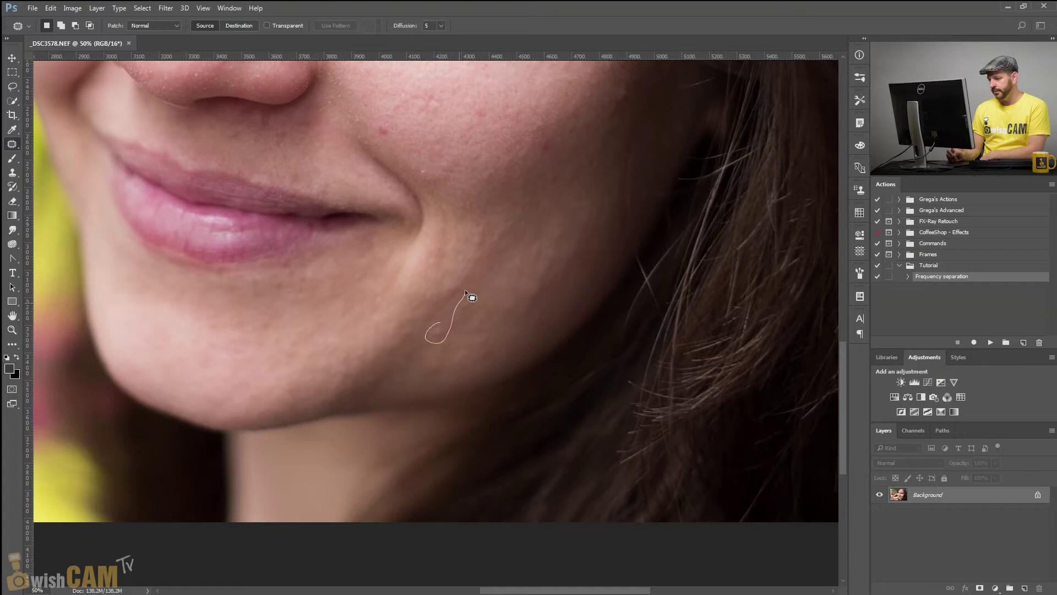
left_click_drag(447, 282, 447, 281)
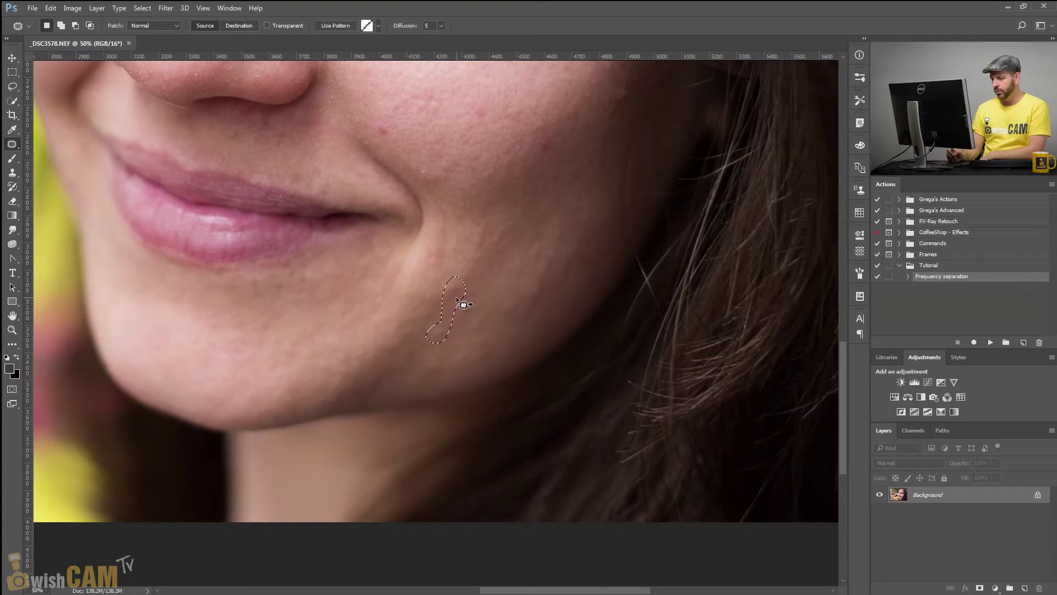
left_click_drag(455, 299, 487, 285)
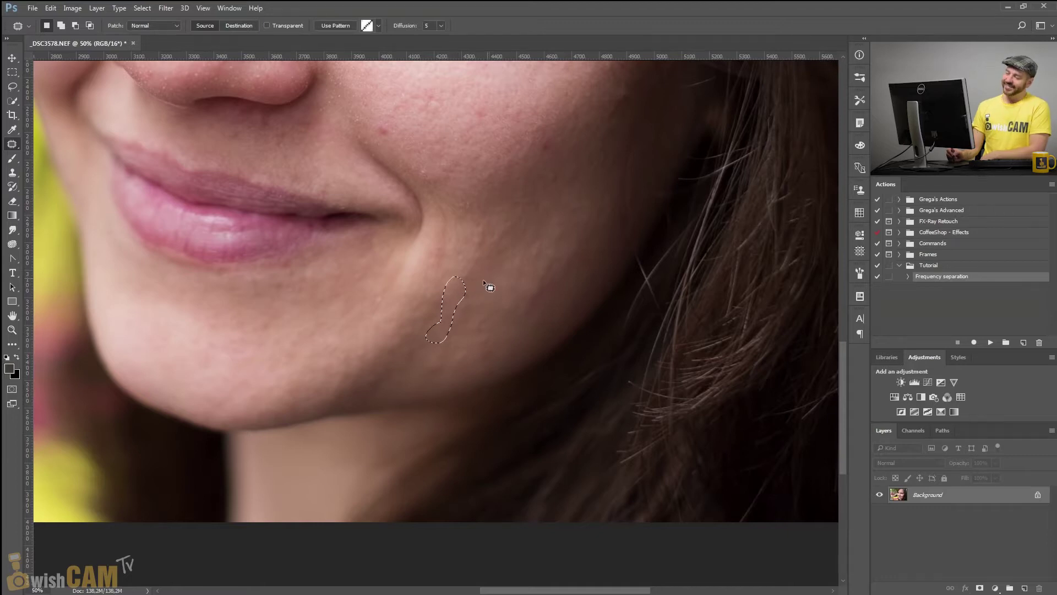
key("ctrl+d")
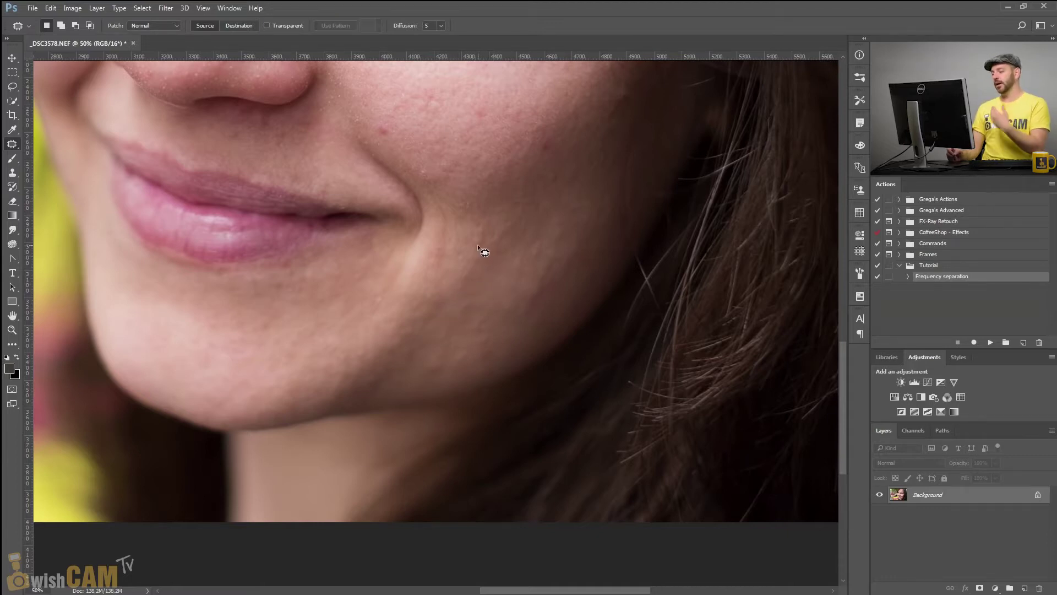
left_click(481, 345)
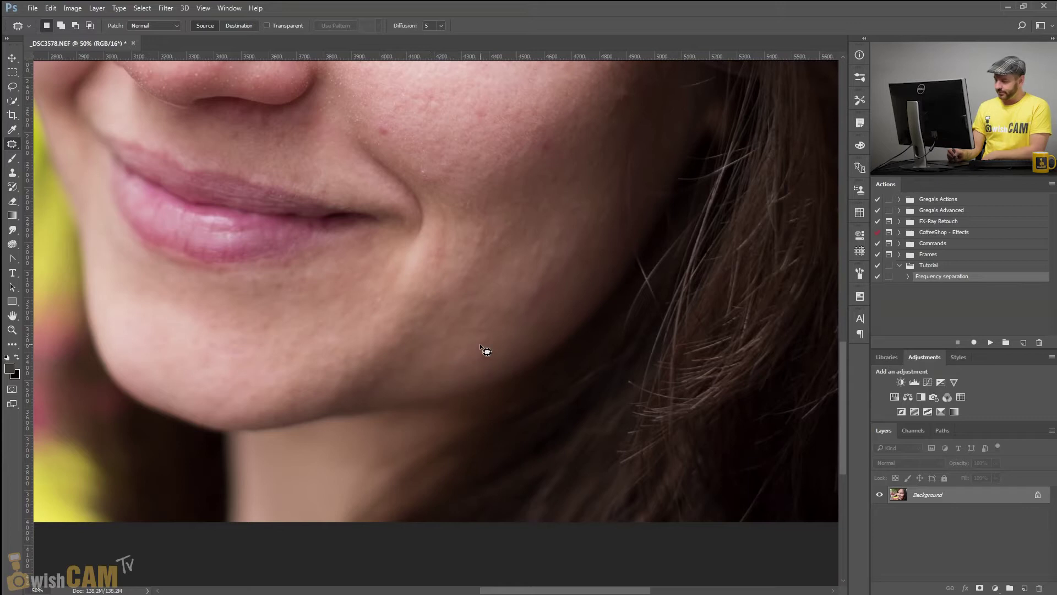
- Patch two more small cheek spots and outline a blemish on the upper cheek
left_click_drag(485, 358, 493, 347)
key("ctrl+d")
left_click_drag(459, 301, 483, 297)
key("ctrl+d")
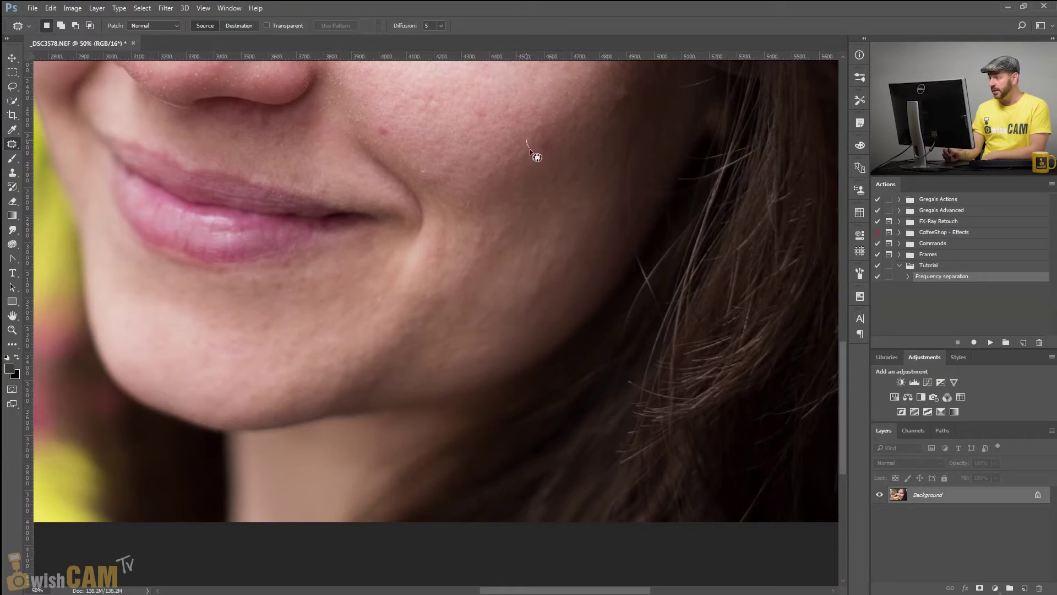
left_click_drag(545, 136, 541, 139)
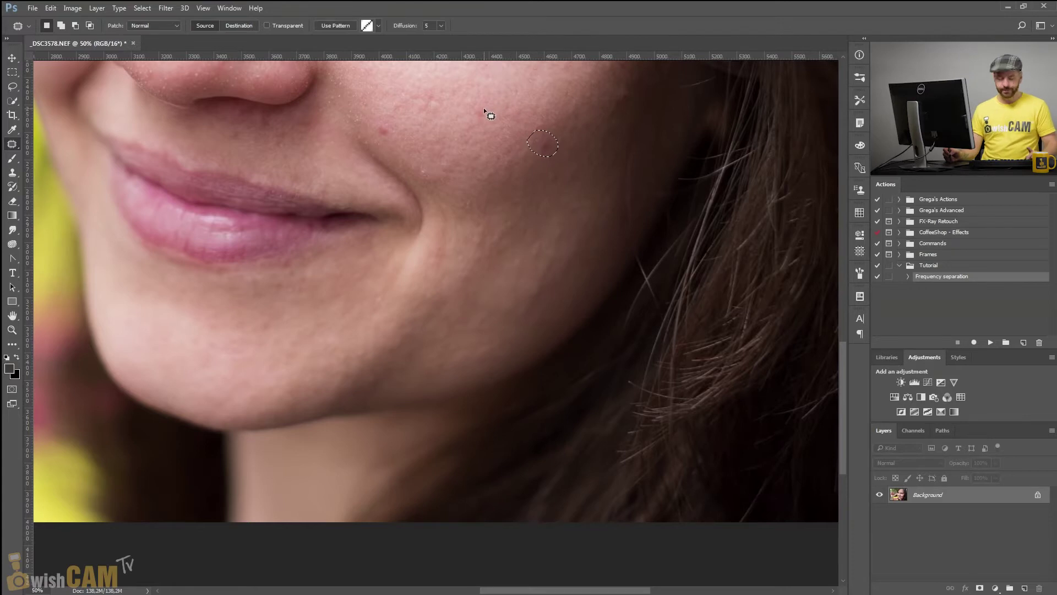
- Zoom into the outlined cheek blemish and cover it with nearby skin
key("z")
left_click_drag(465, 78, 617, 223)
key("j")
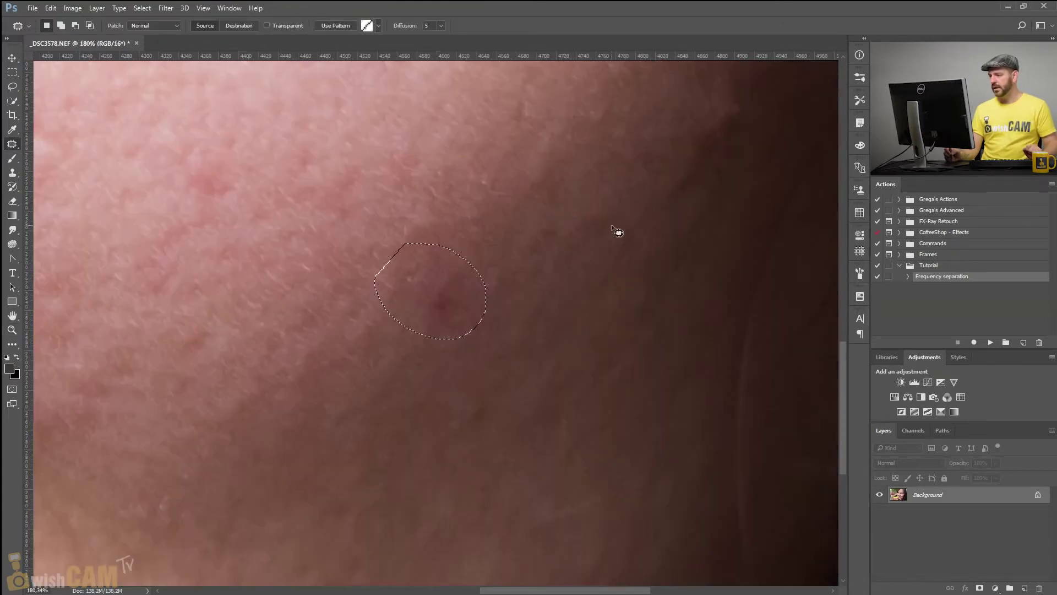
left_click_drag(442, 275, 385, 331)
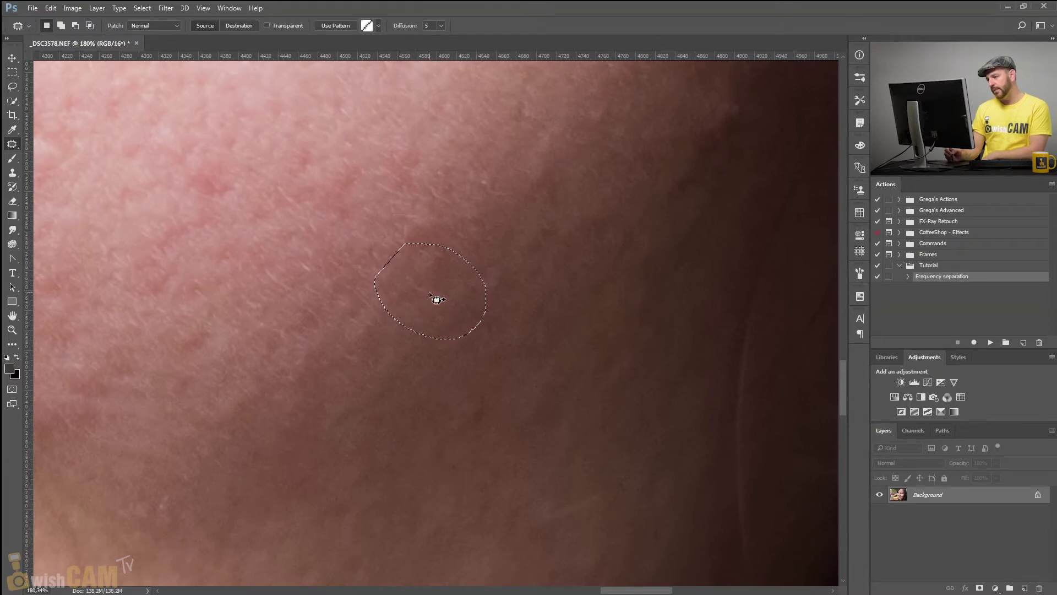
left_click_drag(449, 272, 420, 302)
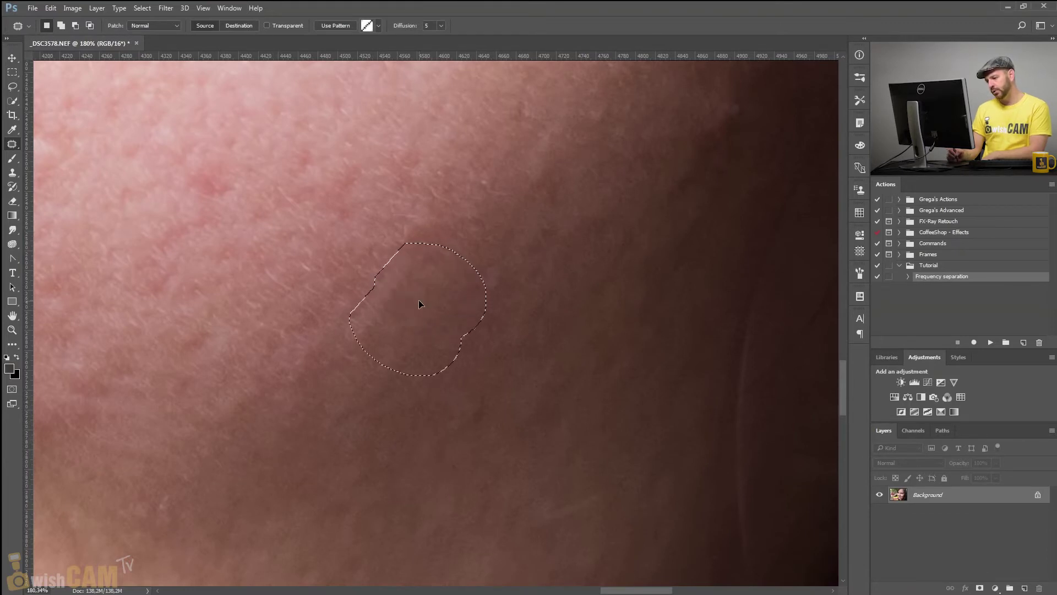
- Patch the red blemish at upper left with skin from below, leaving no outline
left_click_drag(167, 153, 207, 138)
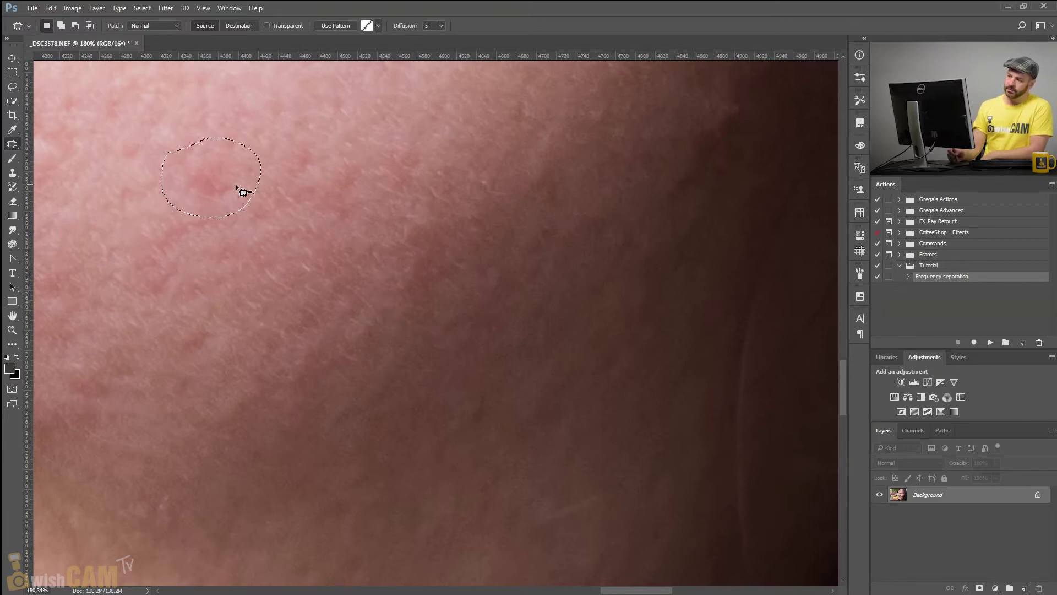
left_click_drag(223, 199, 513, 489)
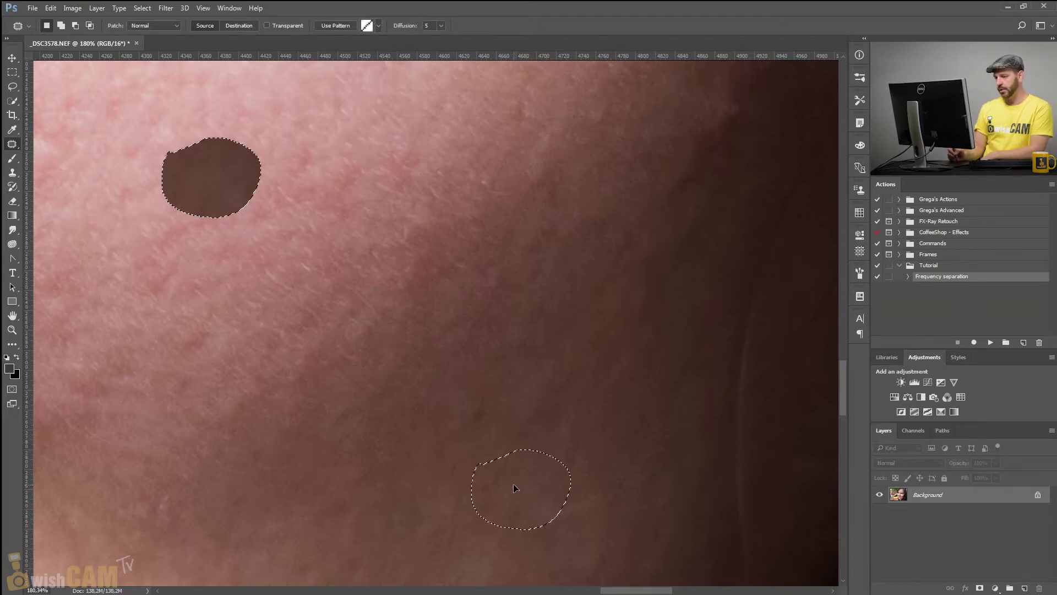
key("ctrl+d")
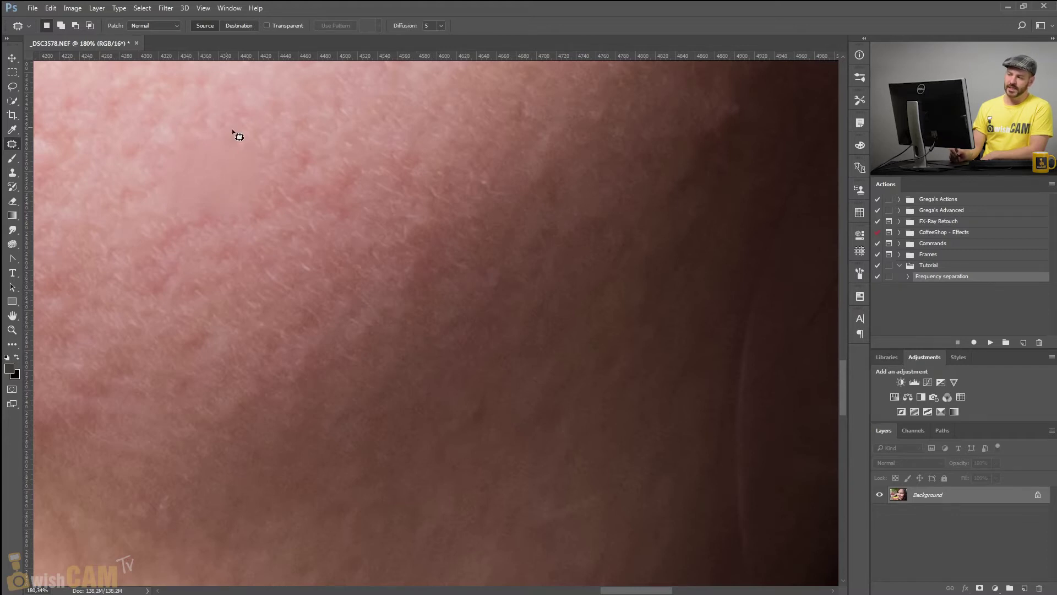
left_click_drag(246, 224, 245, 214)
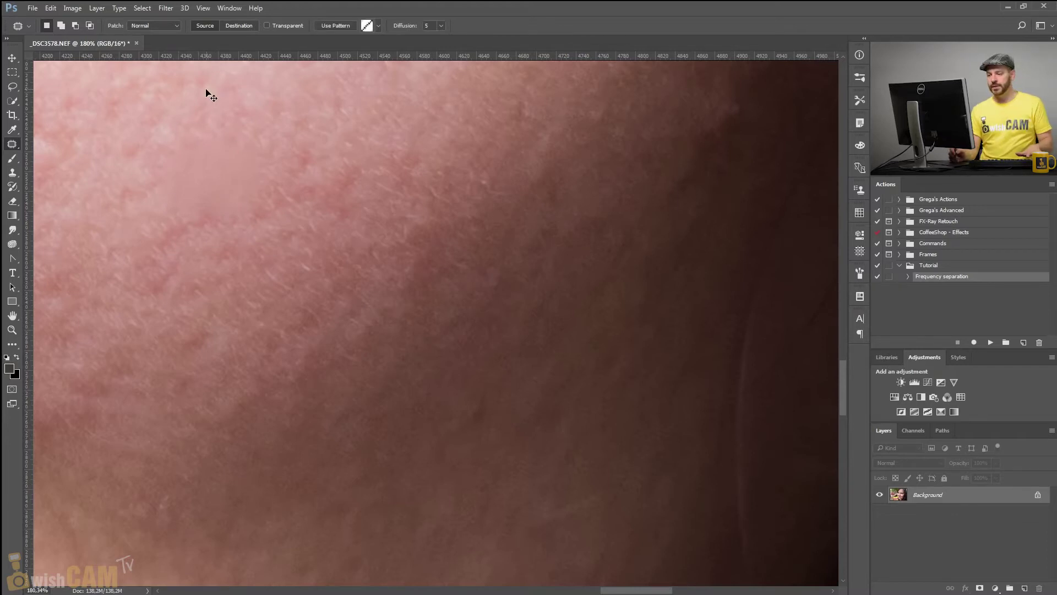
key("ctrl+d")
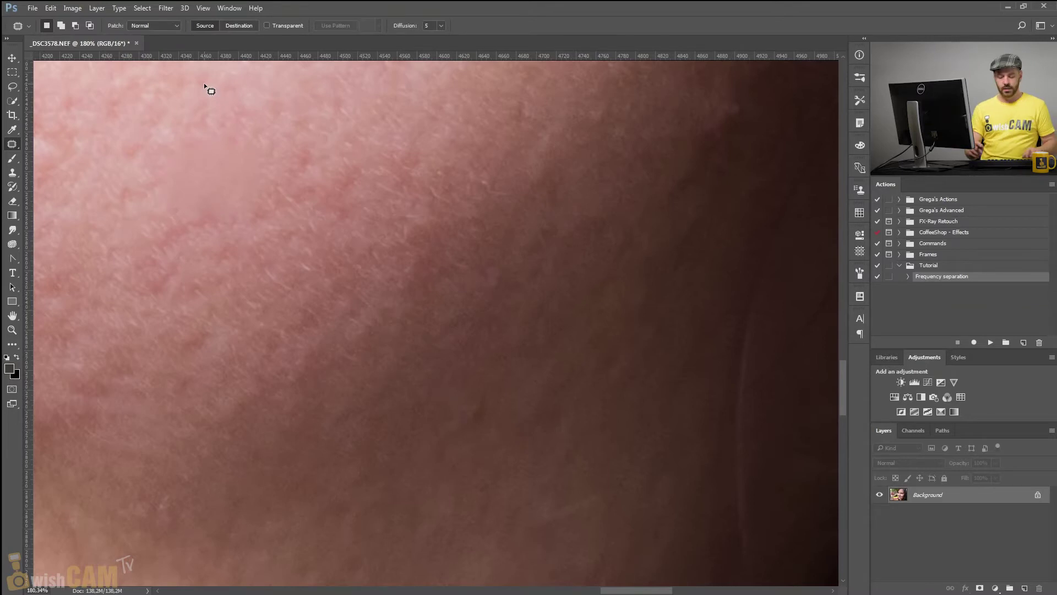
key("ctrl+z")
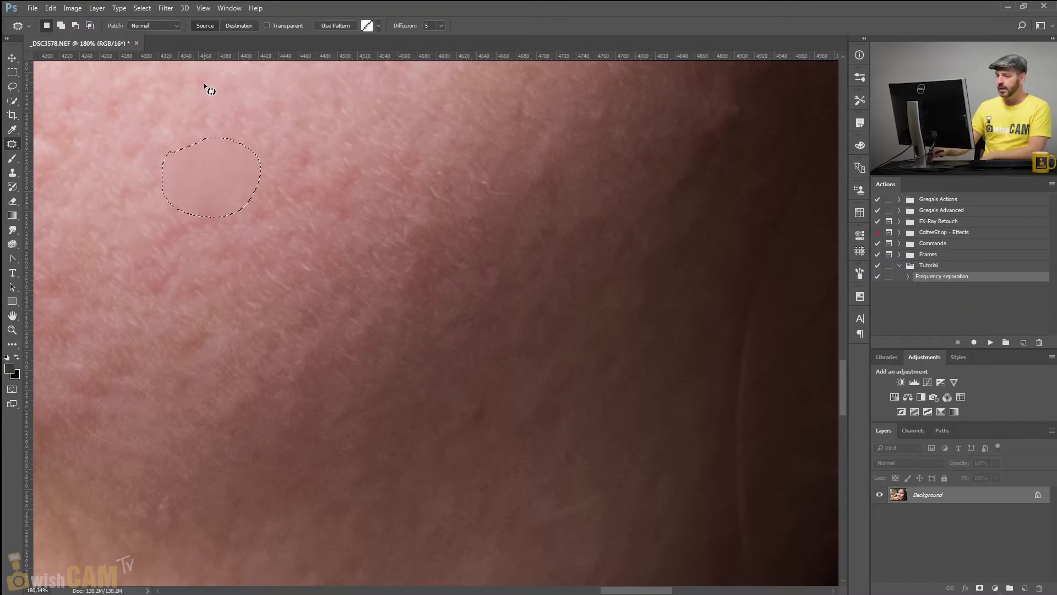
key("ctrl+d")
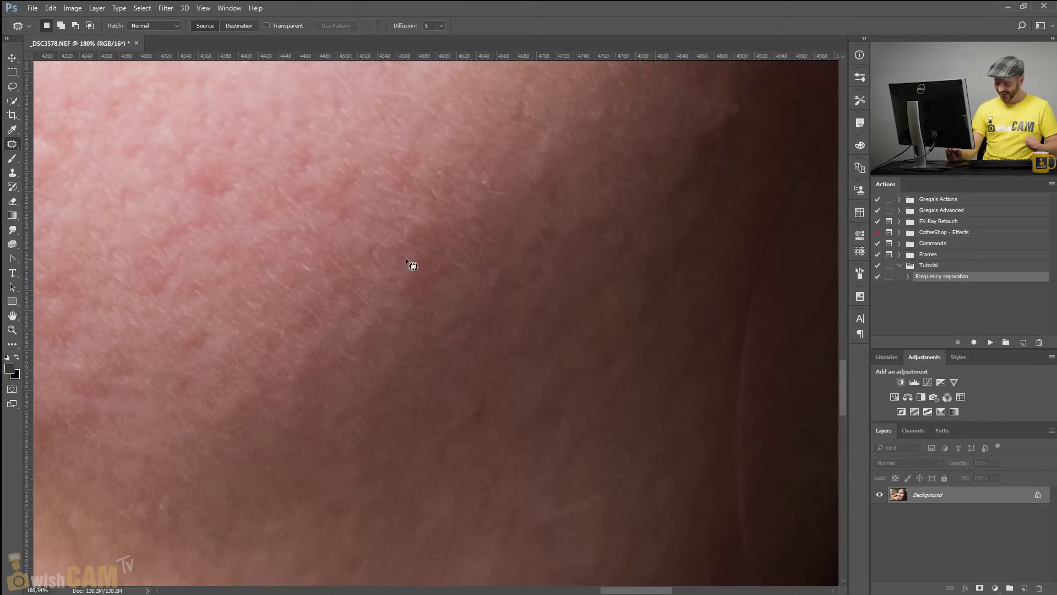
- Zoom out and patch two cheek blemishes with clean sampled skin
scroll(421, 255, "down", 2)
scroll(421, 256, "down", 1)
scroll(421, 255, "down", 1)
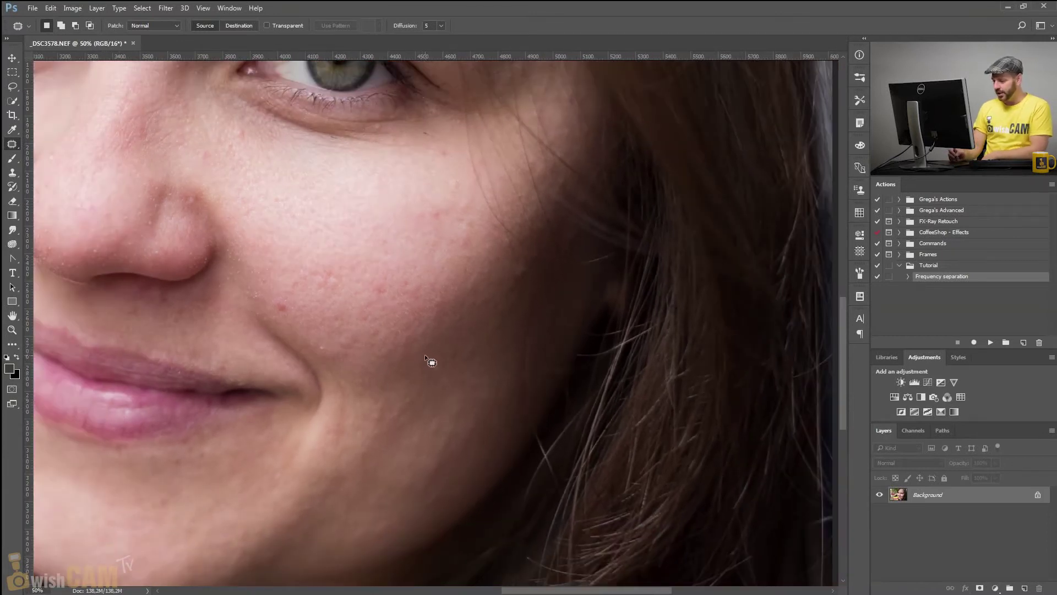
mouse_move(457, 379)
left_mouse_down()
mouse_move(421, 347)
mouse_move(699, 375)
left_mouse_up()
key("ctrl+d")
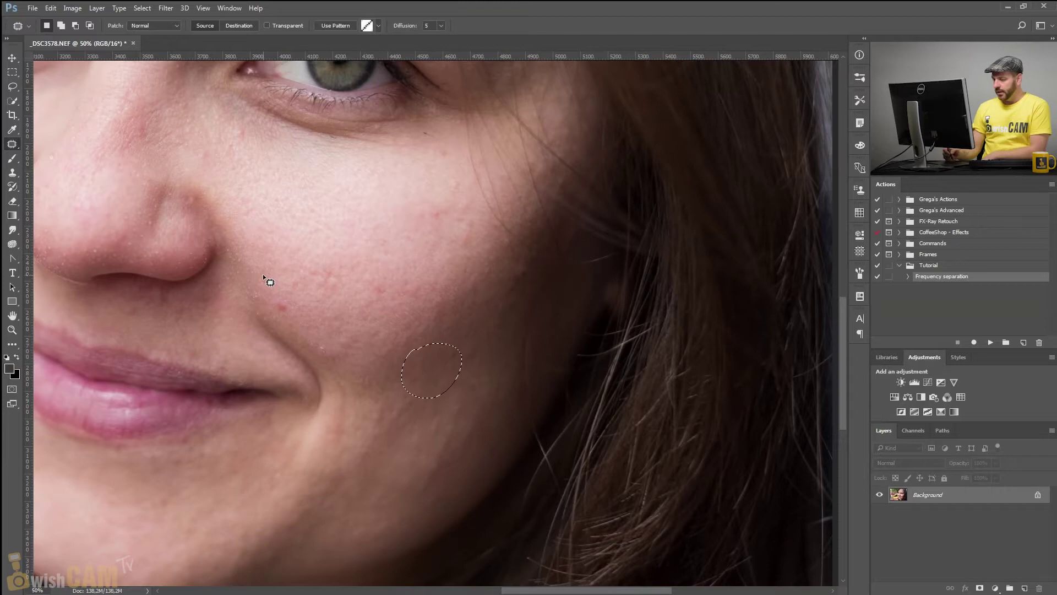
key("ctrl+d")
left_click_drag(424, 473, 442, 450)
key("ctrl+d")
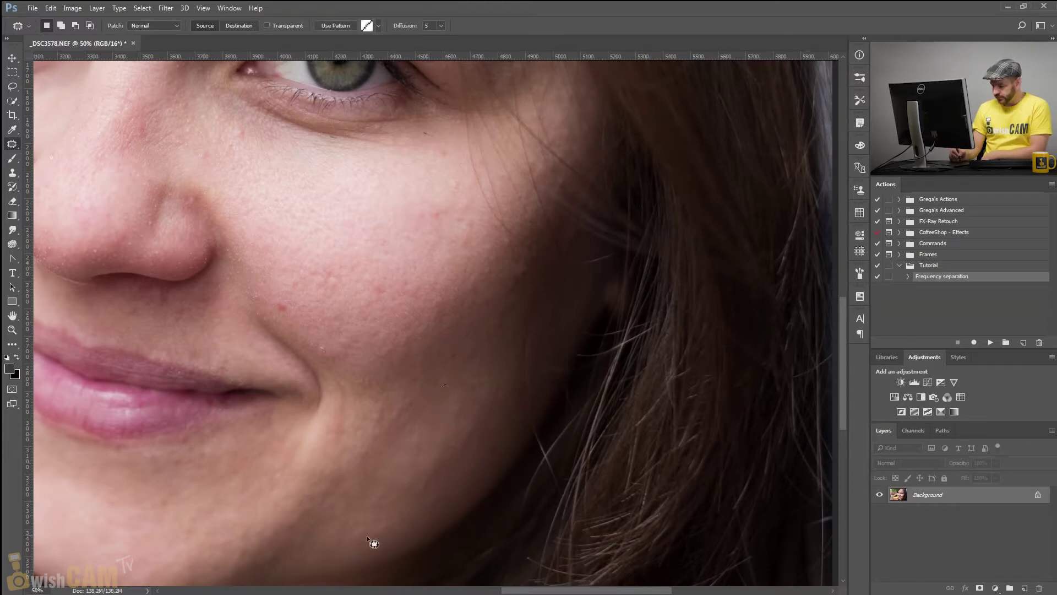
- Patch three more small cheek spots and drop the unfinished outline on the nose
mouse_move(395, 521)
left_mouse_down()
mouse_move(411, 499)
mouse_move(408, 512)
left_mouse_up()
key("ctrl+d")
key("ctrl+d")
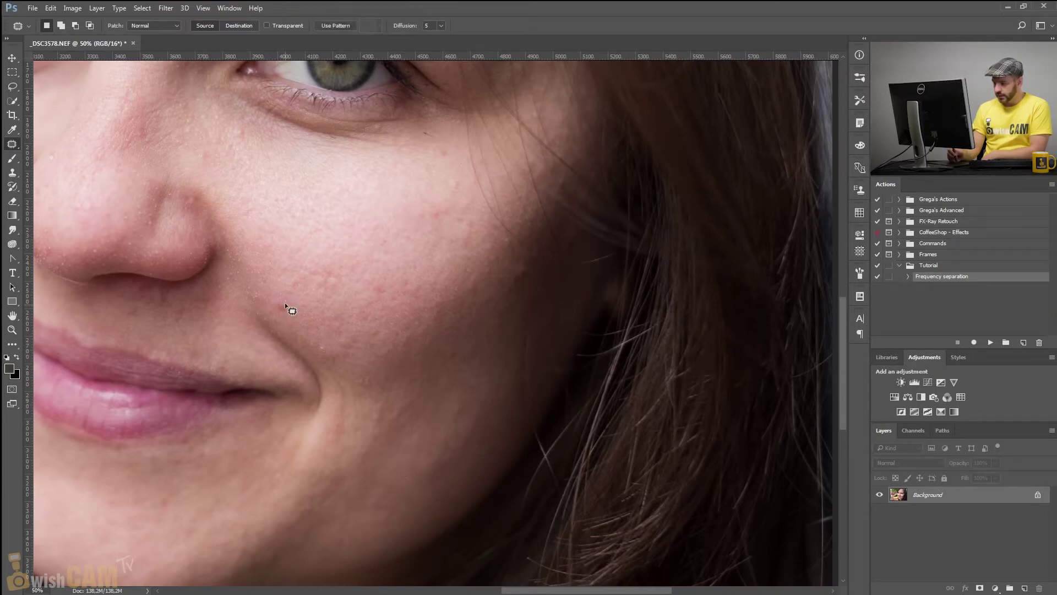
left_click_drag(384, 298, 394, 286)
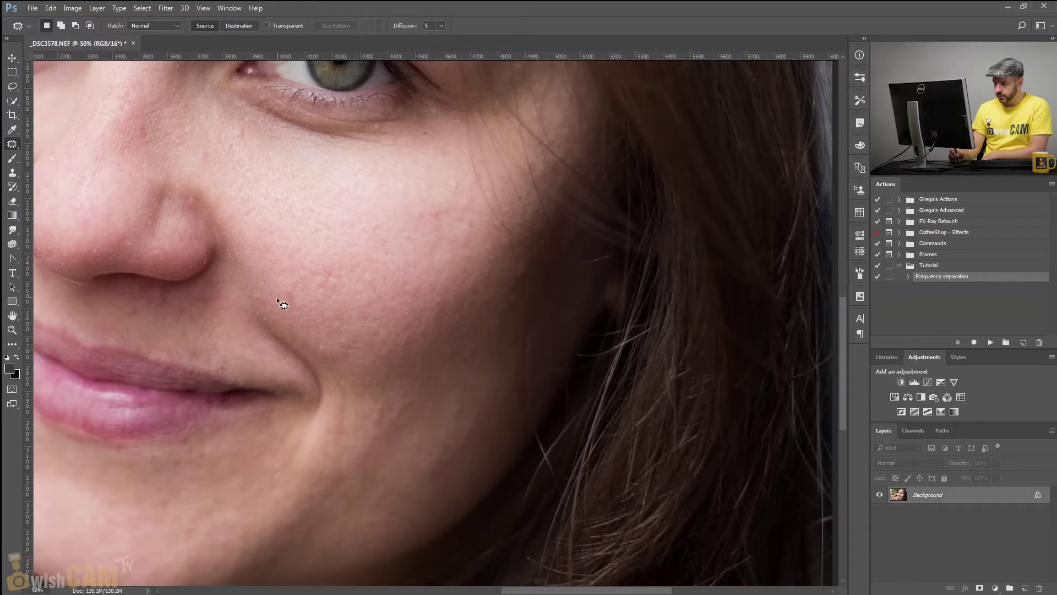
mouse_move(246, 208)
left_mouse_down()
mouse_move(296, 316)
mouse_move(318, 288)
left_mouse_up()
left_click(307, 254)
left_click(319, 288)
scroll(286, 243, "up", 5)
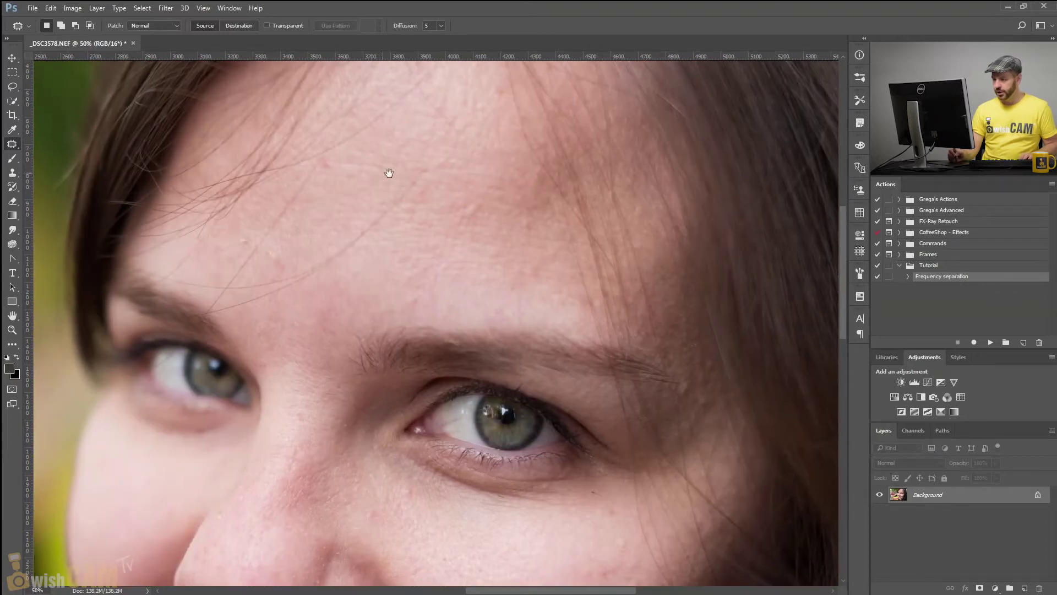
- Patch three small spots on the forehead with surrounding clean skin
left_click_drag(389, 173, 299, 244)
left_click_drag(186, 337, 212, 349)
left_click(232, 304)
left_click_drag(385, 273, 441, 289)
left_click(424, 290)
left_click(442, 288)
left_click_drag(407, 164, 409, 156)
left_click(401, 175)
- Patch a spot near the brow and two spots on the cheek below the eye
mouse_move(587, 374)
left_mouse_down()
mouse_move(514, 292)
mouse_move(424, 218)
left_mouse_up()
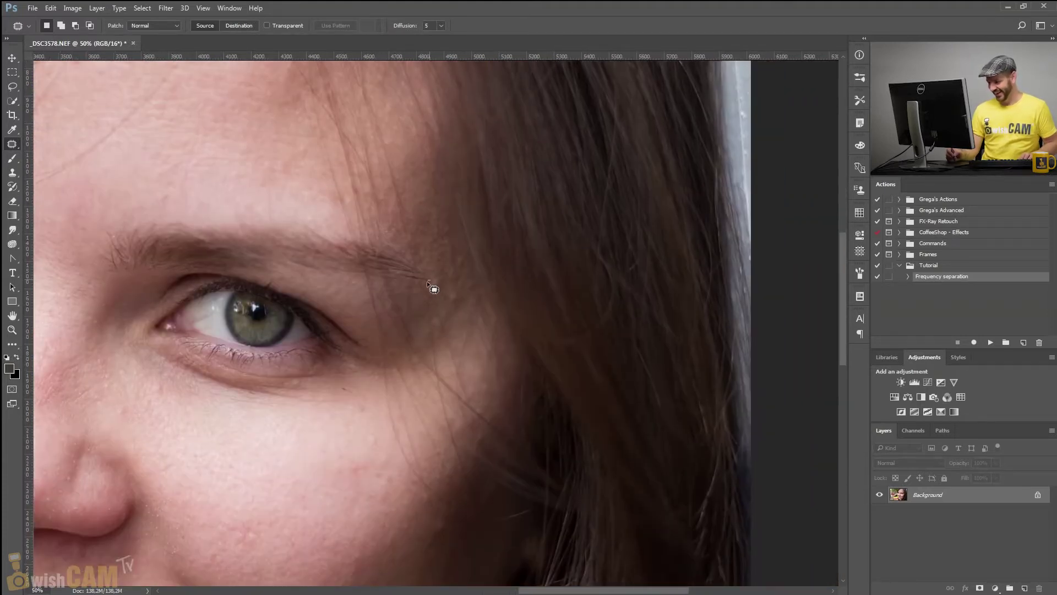
left_click_drag(432, 268, 435, 269)
left_click_drag(408, 333, 433, 193)
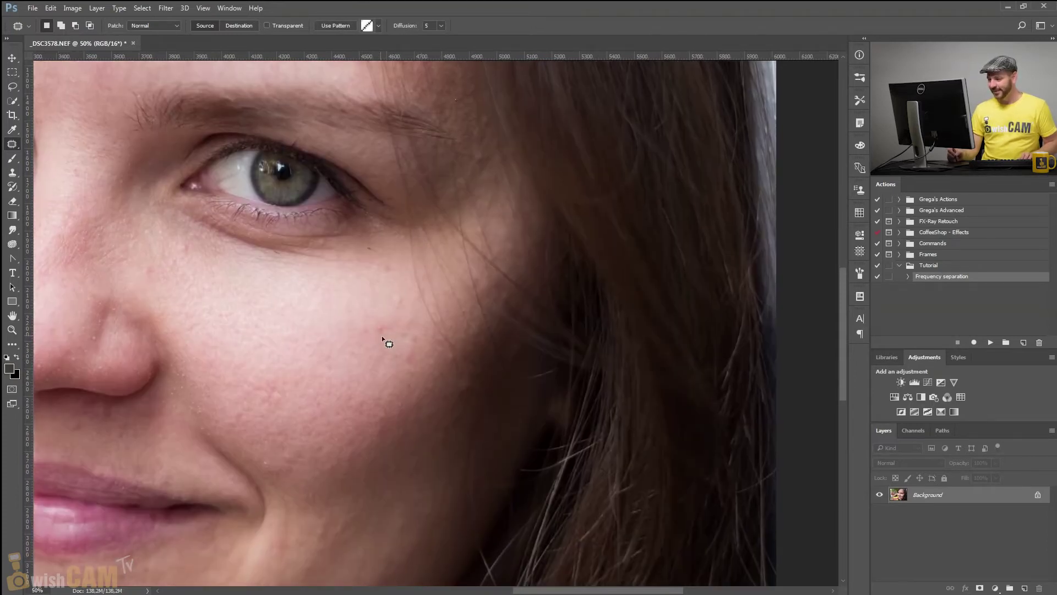
mouse_move(406, 303)
left_mouse_down()
mouse_move(385, 296)
mouse_move(315, 426)
mouse_move(373, 267)
left_mouse_up()
key("ctrl+d")
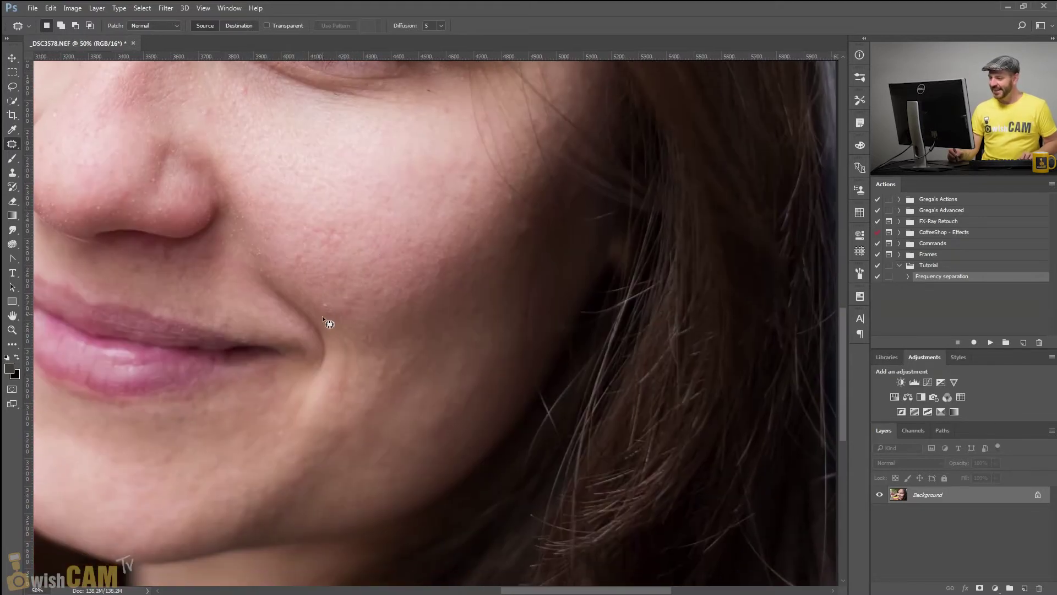
left_click_drag(335, 317, 349, 262)
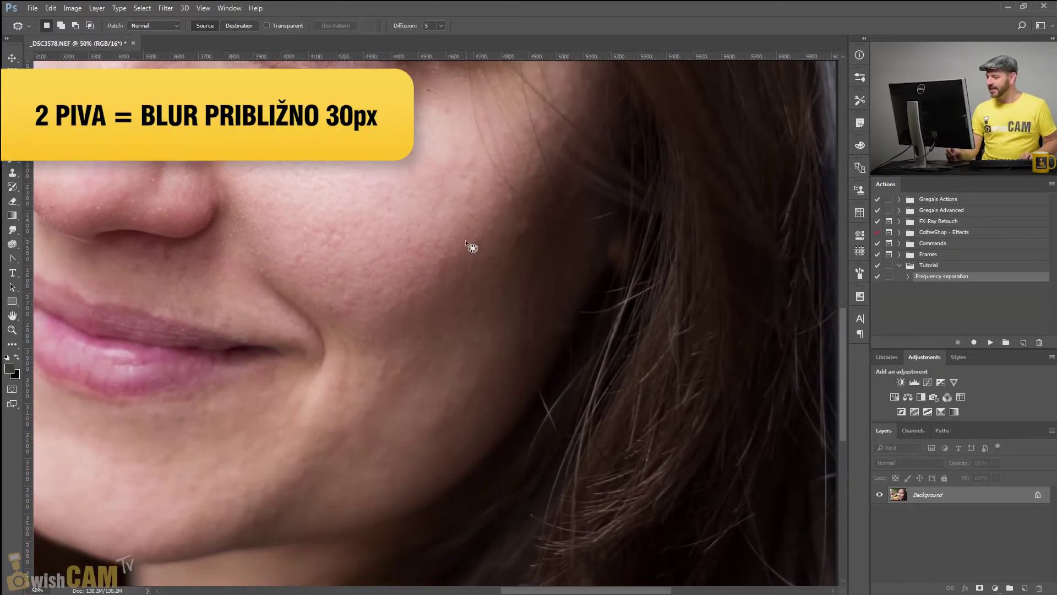
- Patch two small blemishes near the chin
left_click_drag(490, 242, 459, 261)
key("ctrl+d")
scroll(434, 258, "down", 3)
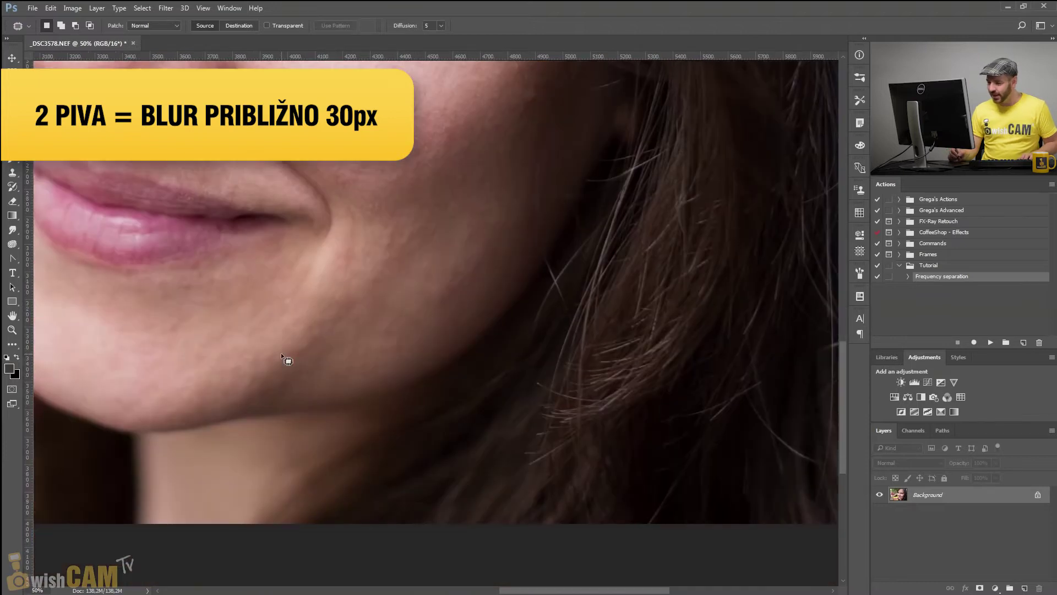
left_click_drag(284, 359, 399, 274)
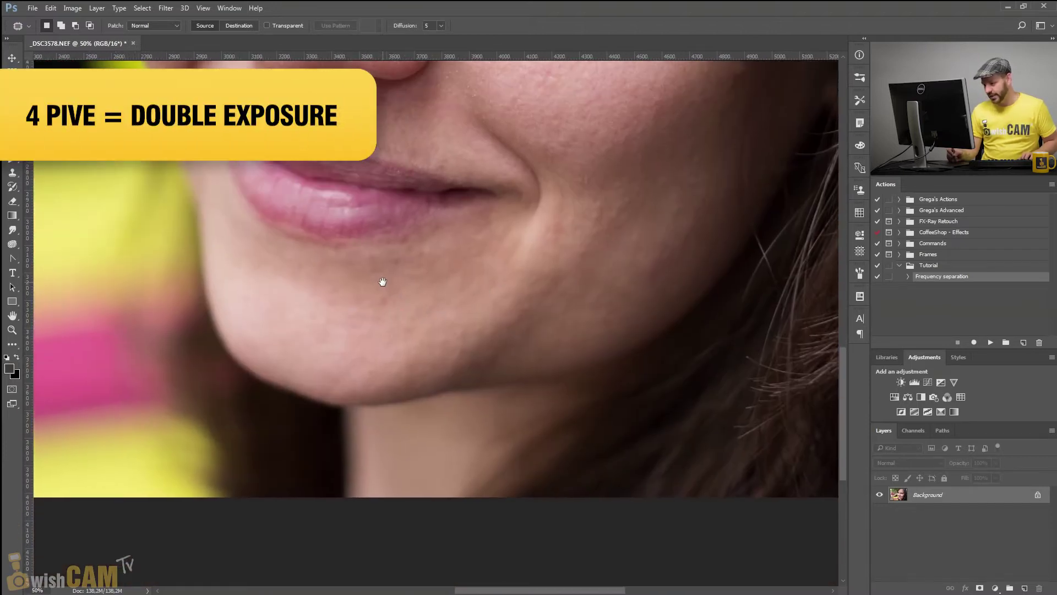
scroll(396, 251, "up", 1)
mouse_move(397, 254)
left_mouse_down()
mouse_move(406, 268)
mouse_move(435, 257)
left_mouse_up()
key("ctrl+d")
key("ctrl+d")
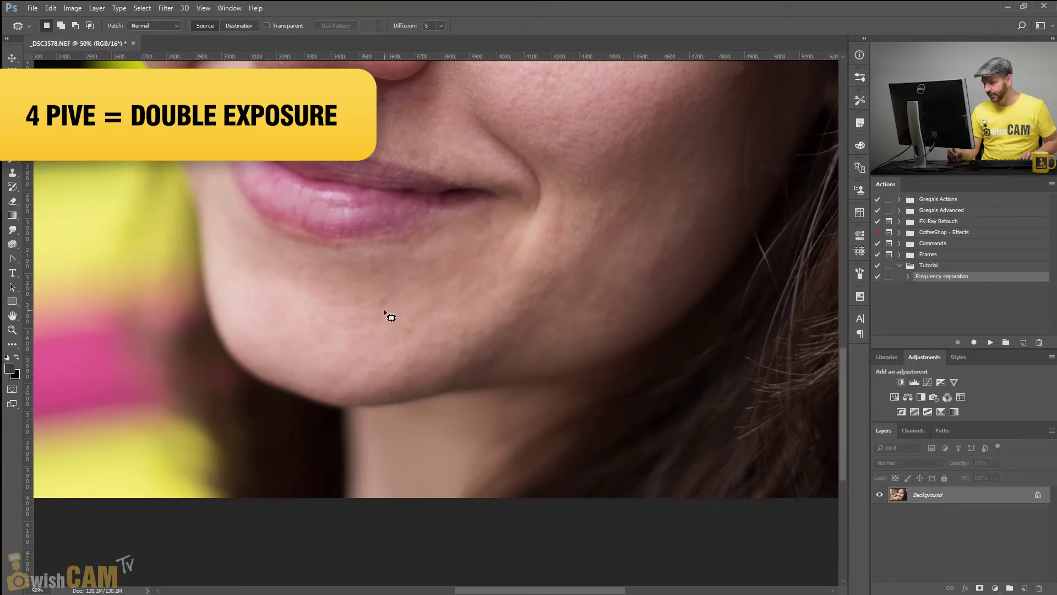
left_click_drag(384, 308, 398, 296)
key("ctrl+d")
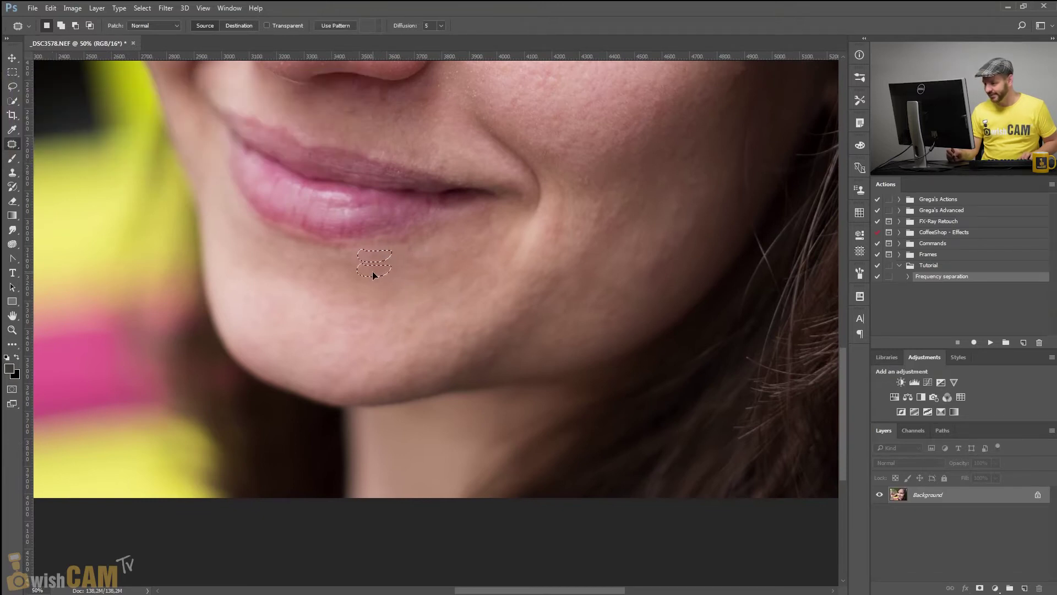
key("ctrl+d")
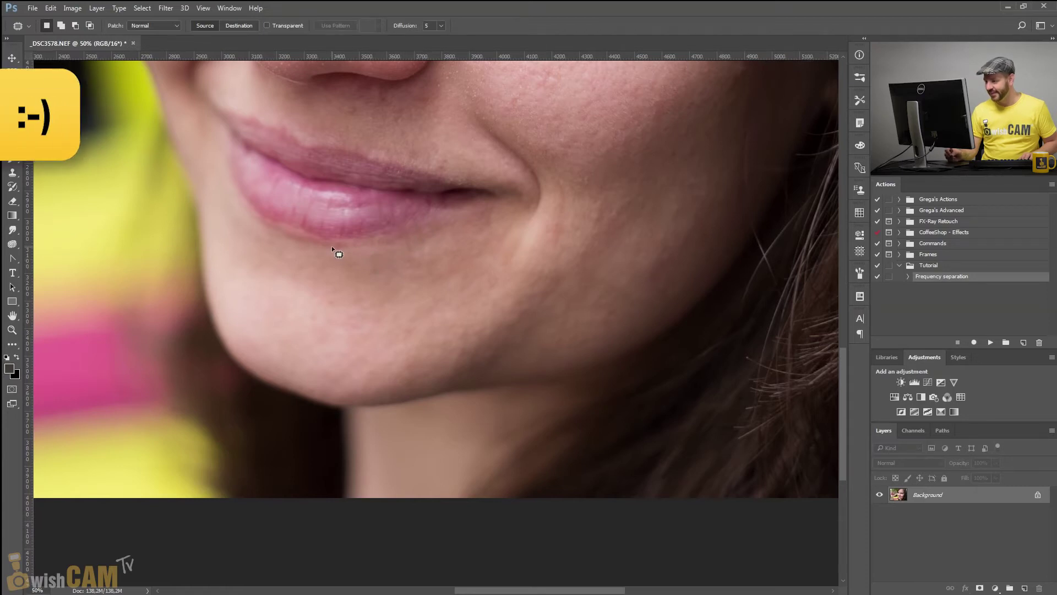
- Patch a spot beside the lip and another on the cheek
mouse_move(405, 143)
left_mouse_down()
mouse_move(408, 302)
mouse_move(382, 265)
left_mouse_up()
key("ctrl+d")
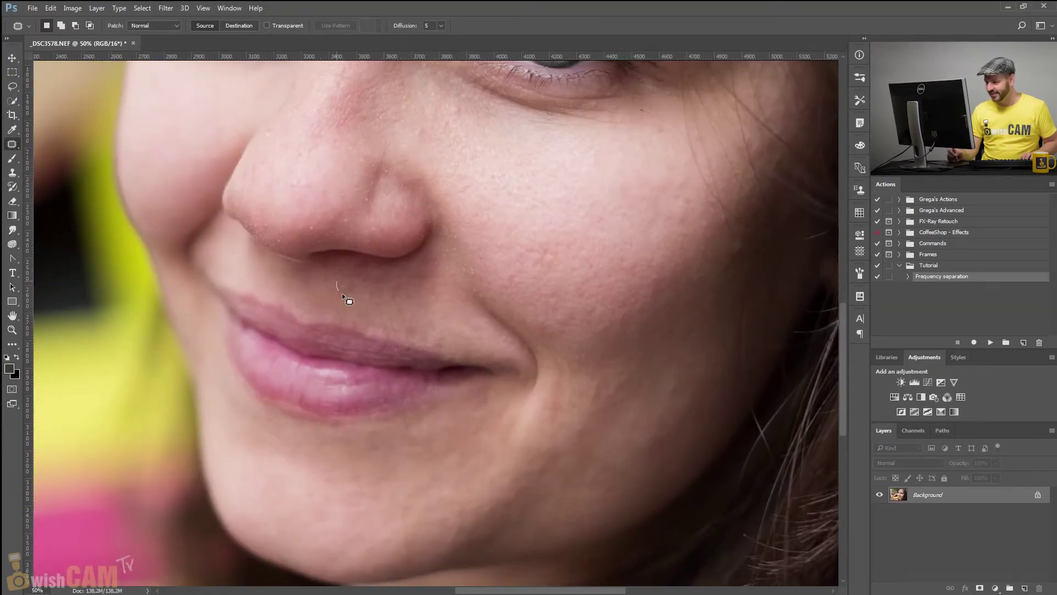
left_click_drag(342, 294, 370, 292)
key("ctrl+d")
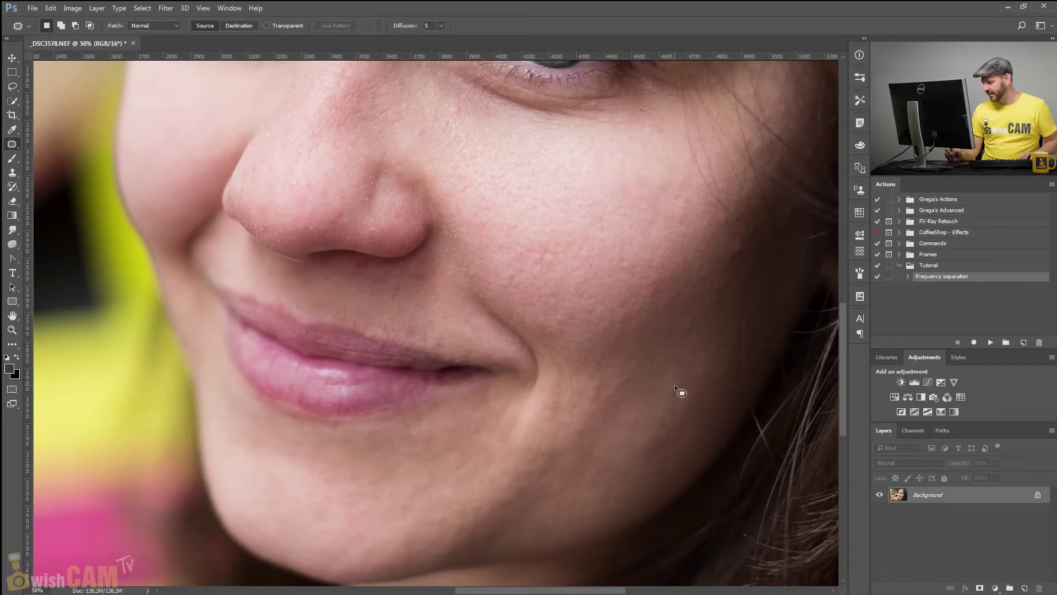
left_click_drag(672, 370, 676, 380)
key("ctrl+d")
- Patch a spot beneath the eye
left_click_drag(583, 373, 478, 273)
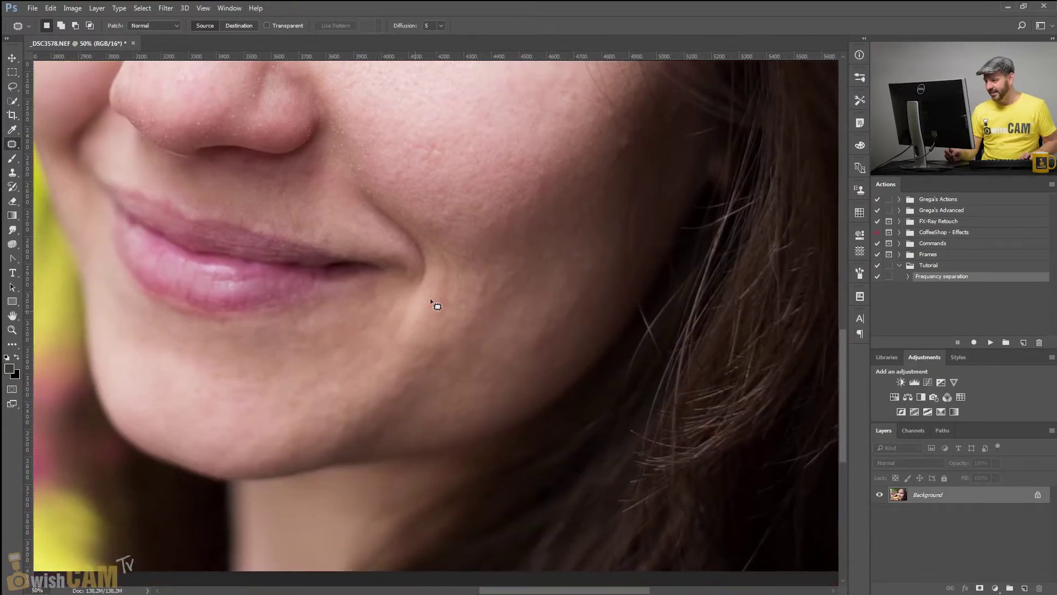
left_click_drag(438, 155, 468, 403)
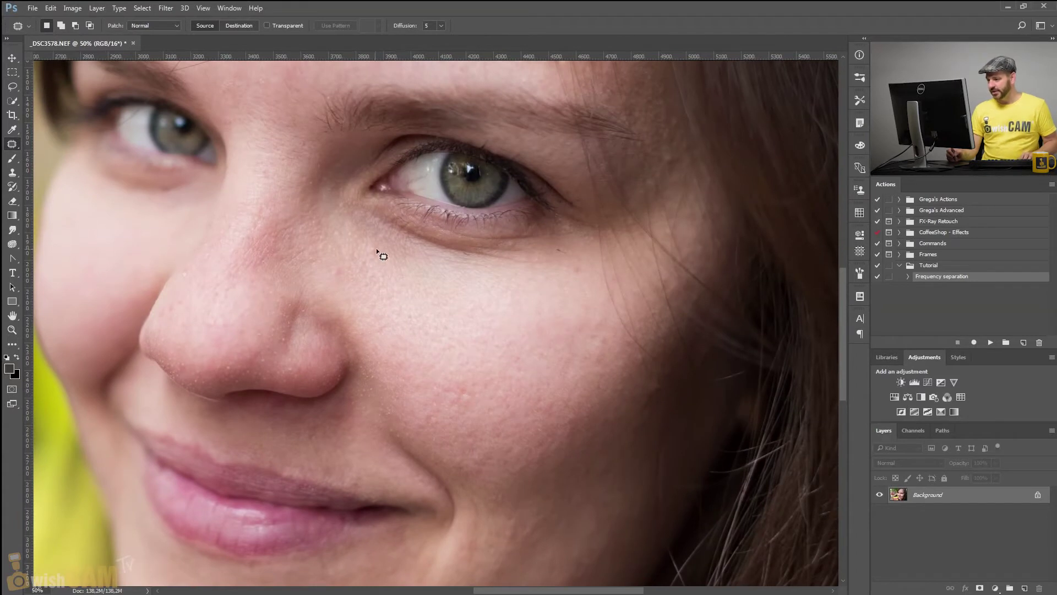
mouse_move(388, 256)
left_mouse_down()
mouse_move(352, 262)
mouse_move(372, 382)
left_mouse_up()
key("ctrl+d")
key("ctrl+d")
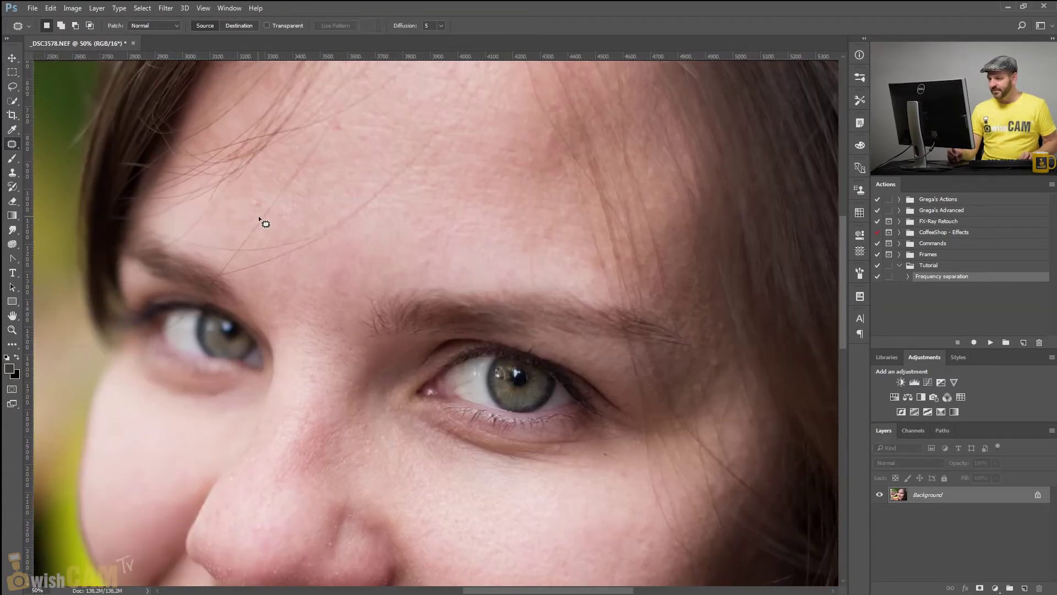
- Pan around the face and zoom in on the nose and cheek area
mouse_move(348, 148)
left_mouse_down()
mouse_move(319, 249)
mouse_move(283, 206)
left_mouse_up()
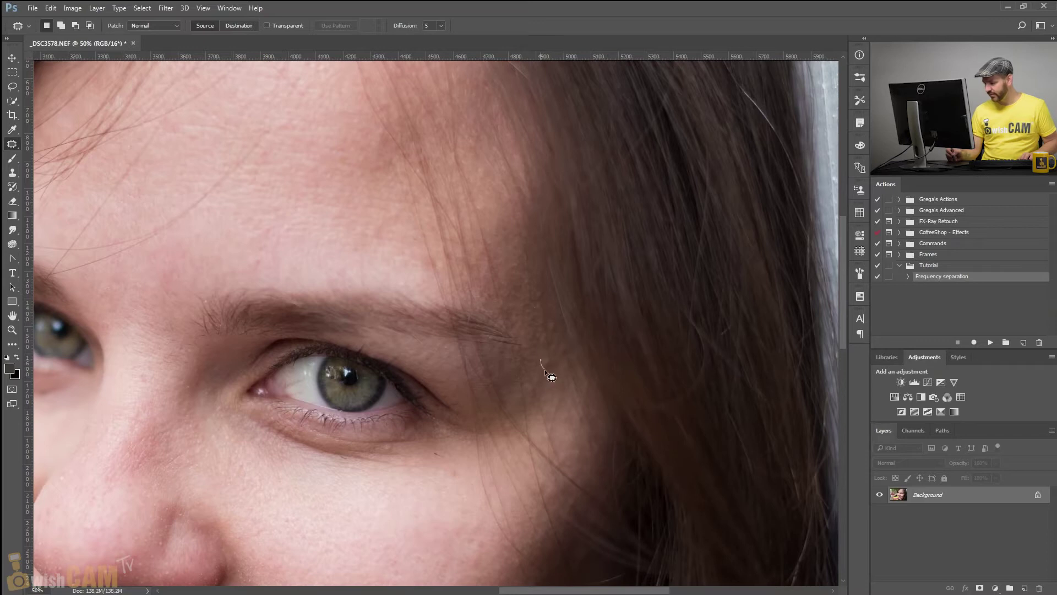
left_click_drag(513, 415, 512, 217)
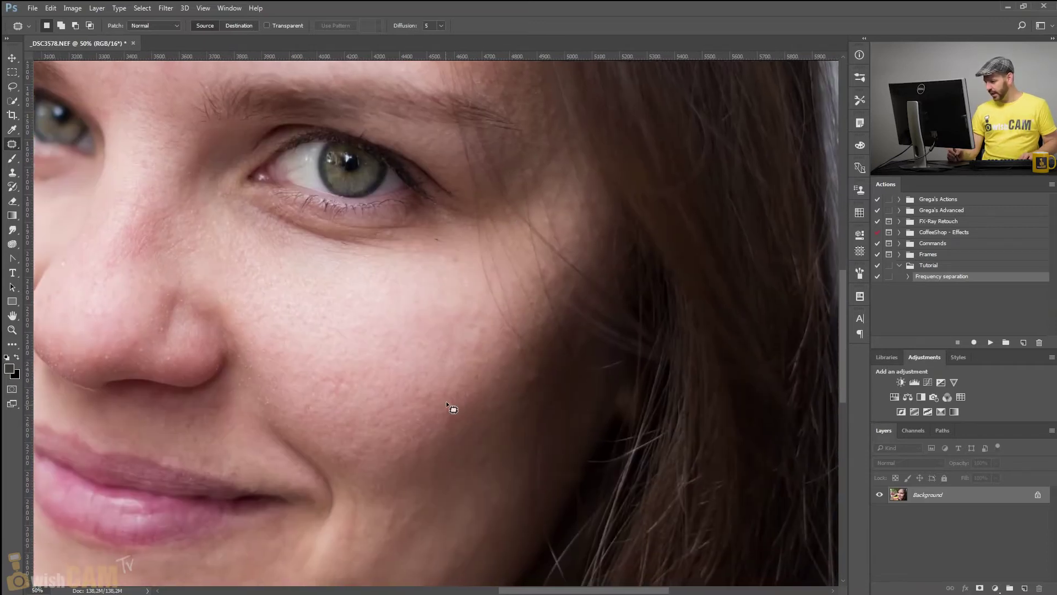
left_click_drag(446, 407, 368, 306)
left_click_drag(446, 229, 477, 201)
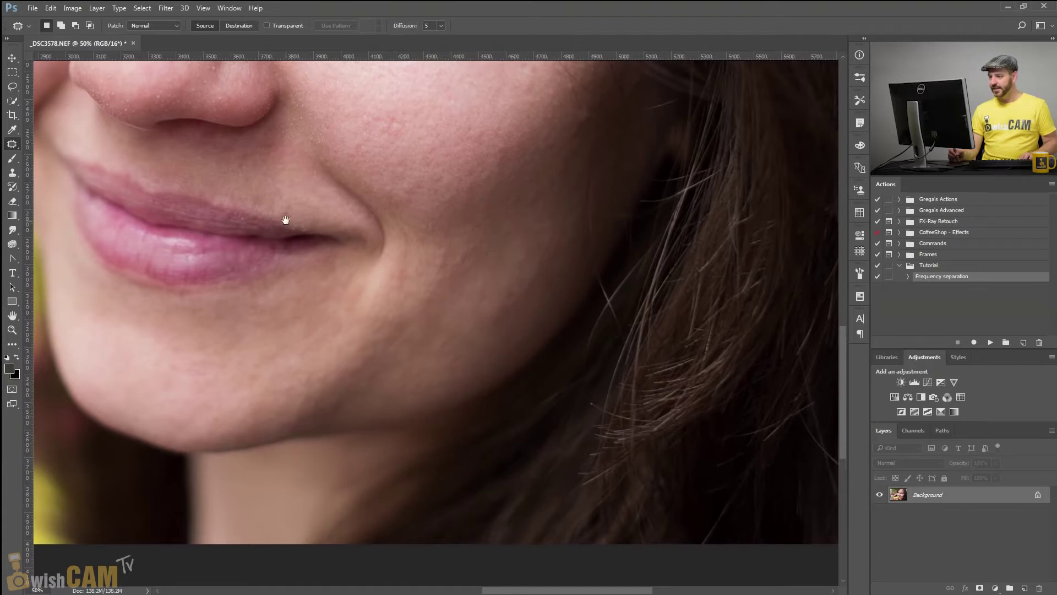
left_click_drag(283, 224, 359, 371)
left_click_drag(258, 224, 336, 290)
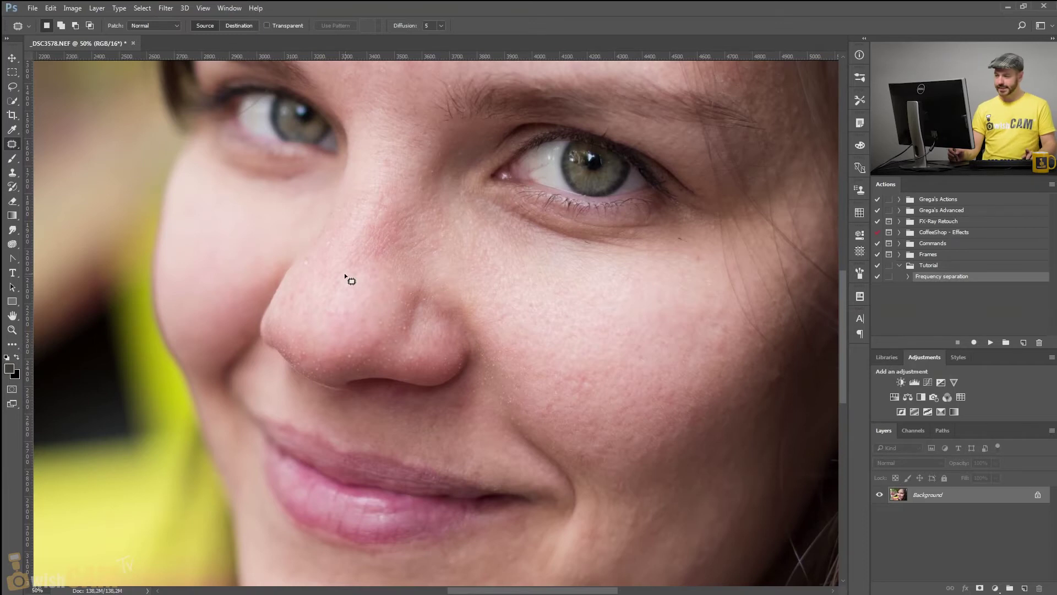
key("z")
left_click_drag(180, 217, 550, 432)
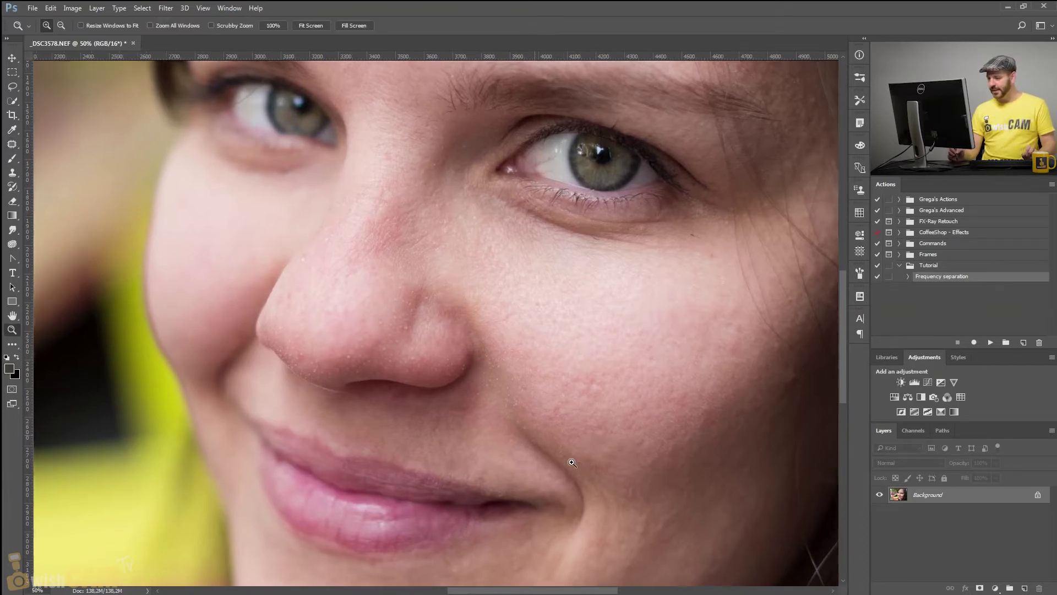
key("j")
left_click_drag(383, 344, 317, 299)
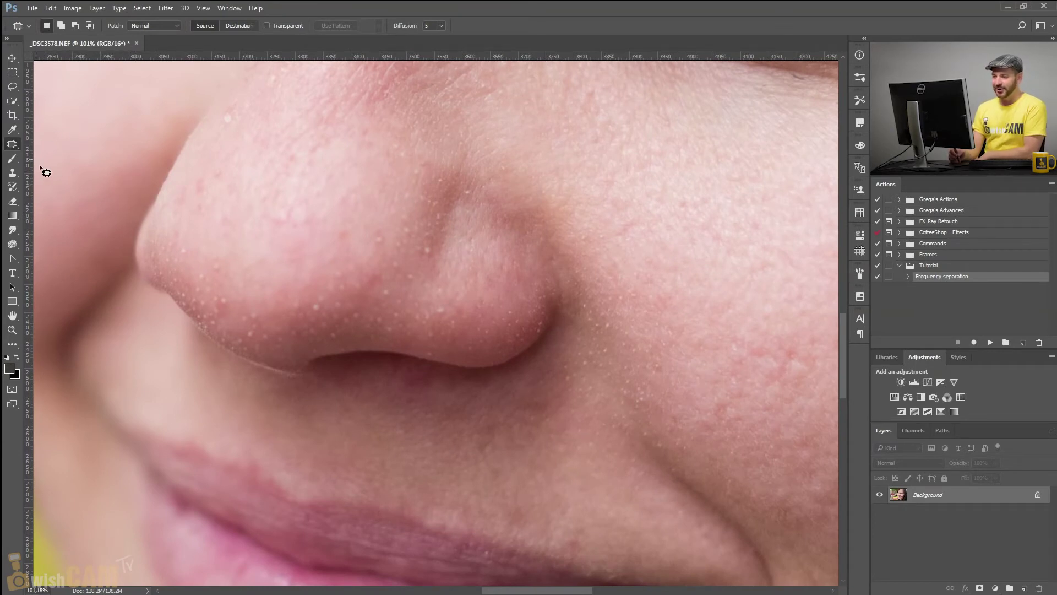
- Patch a small spot on the side of the nose
left_click(376, 233)
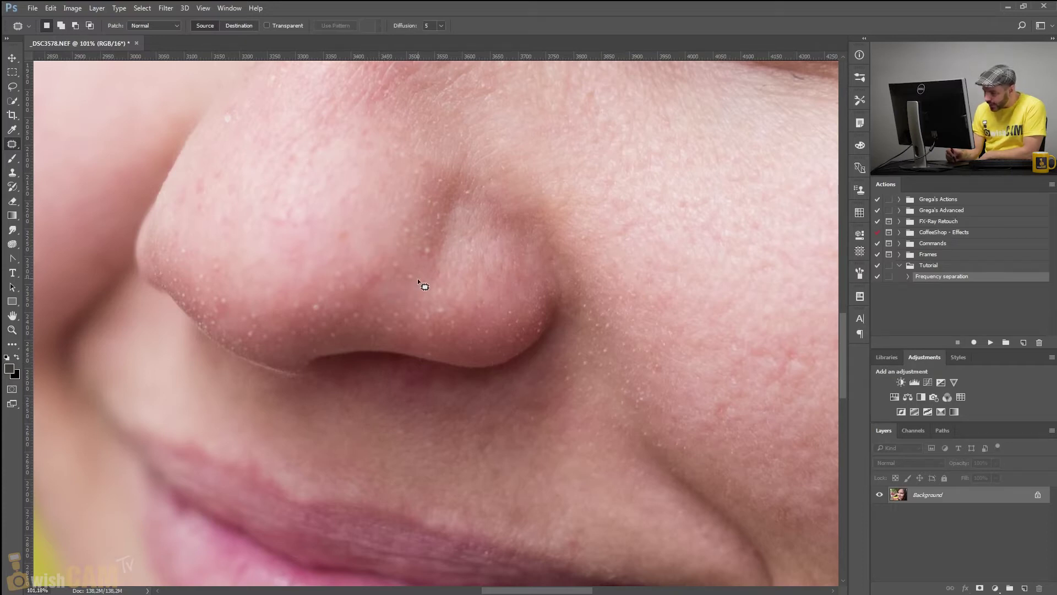
left_click_drag(419, 287, 421, 284)
left_click(436, 262)
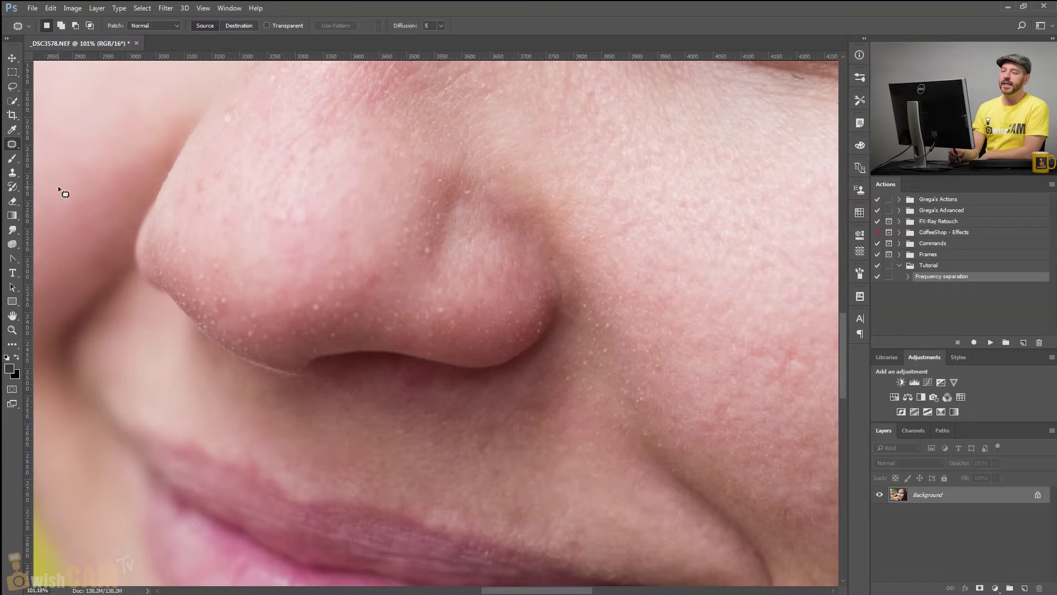
- Zoom closely on the nose and heal two small spots with a smaller Healing Brush
right_click(12, 144)
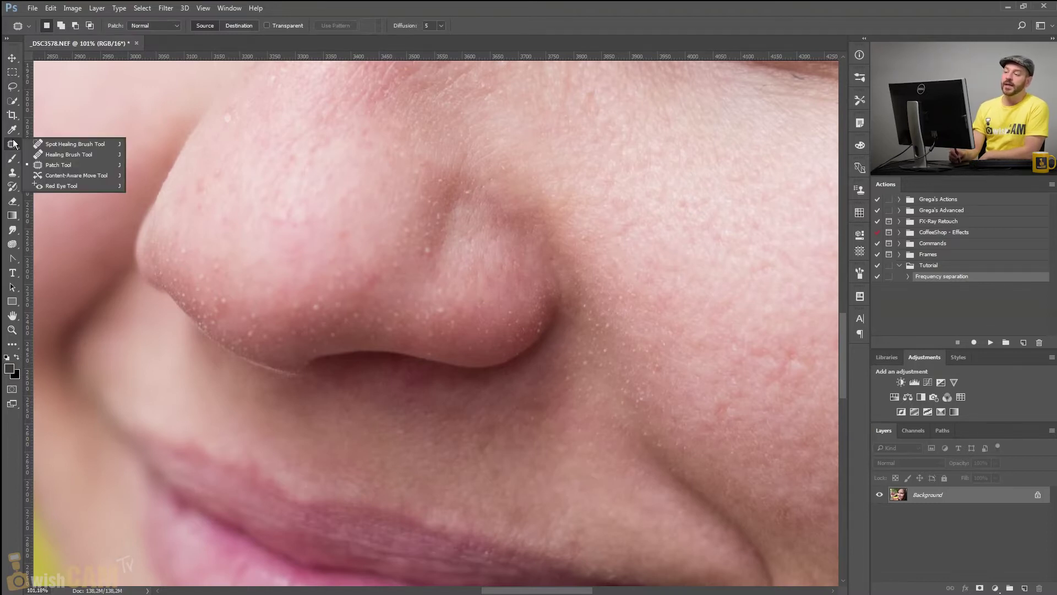
left_click(65, 155)
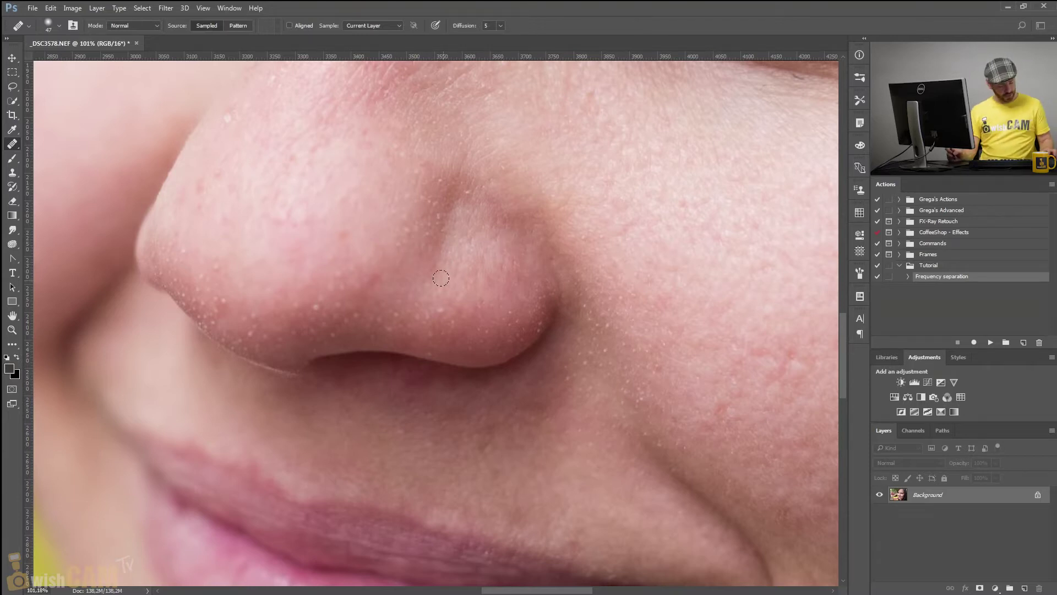
key("z")
left_click_drag(101, 94, 663, 443)
key("j")
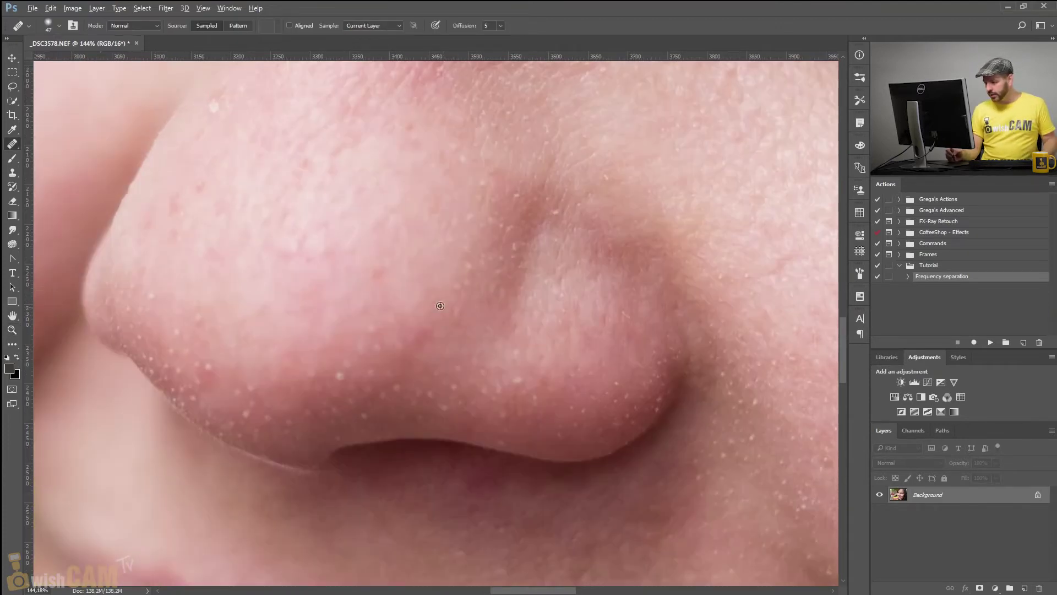
right_click(447, 259, "alt")
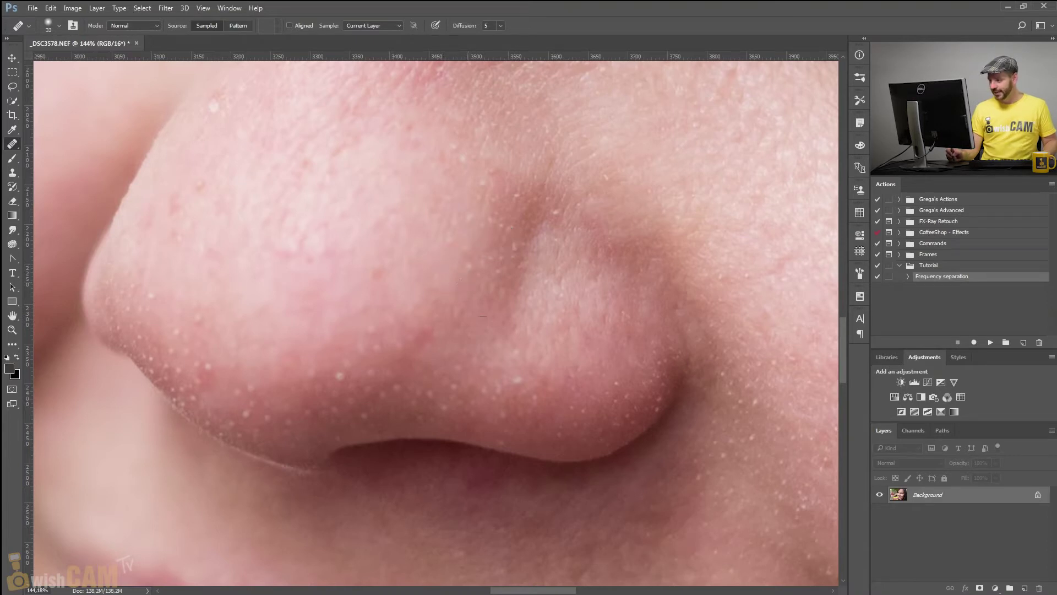
left_click(374, 346)
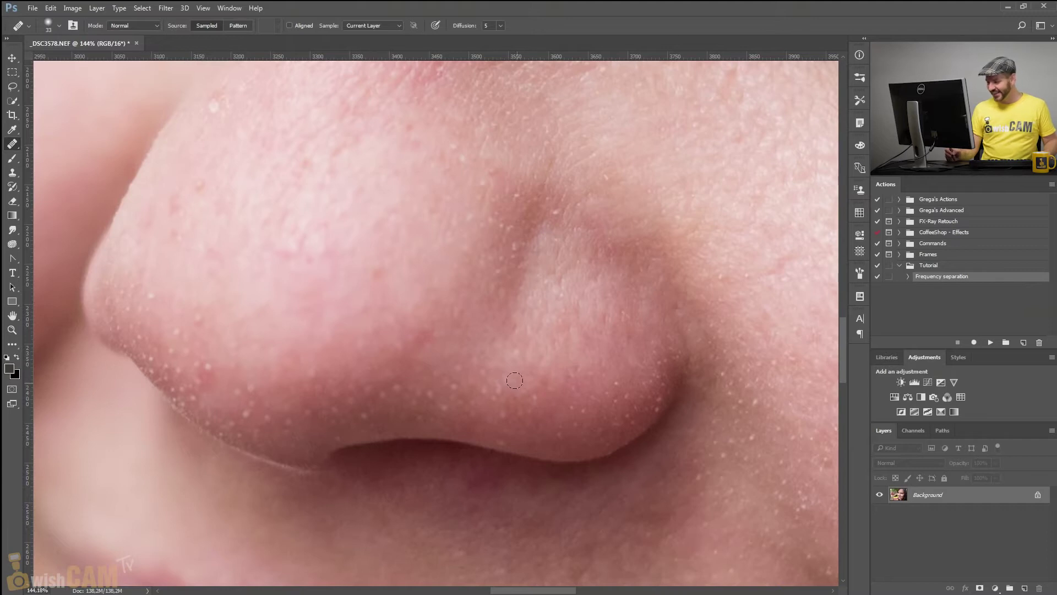
left_click(336, 350)
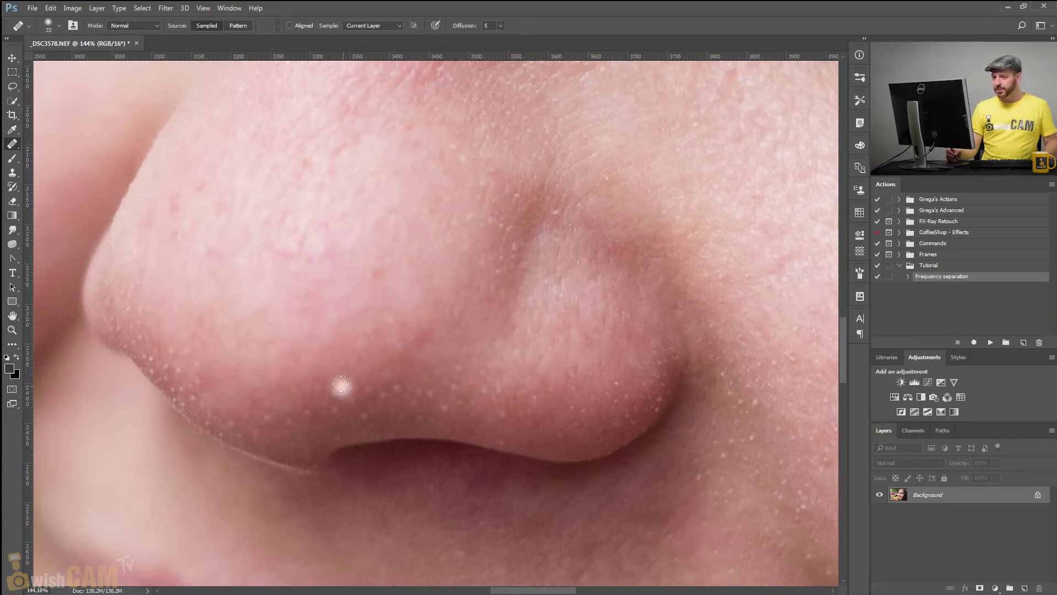
right_click(15, 144)
left_click(66, 154)
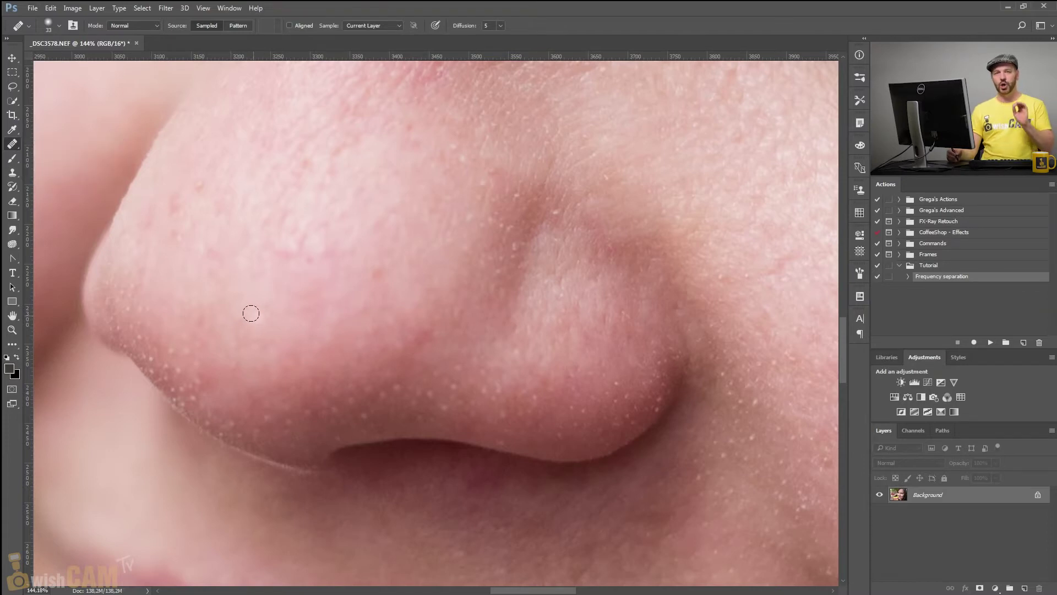
right_click(12, 146)
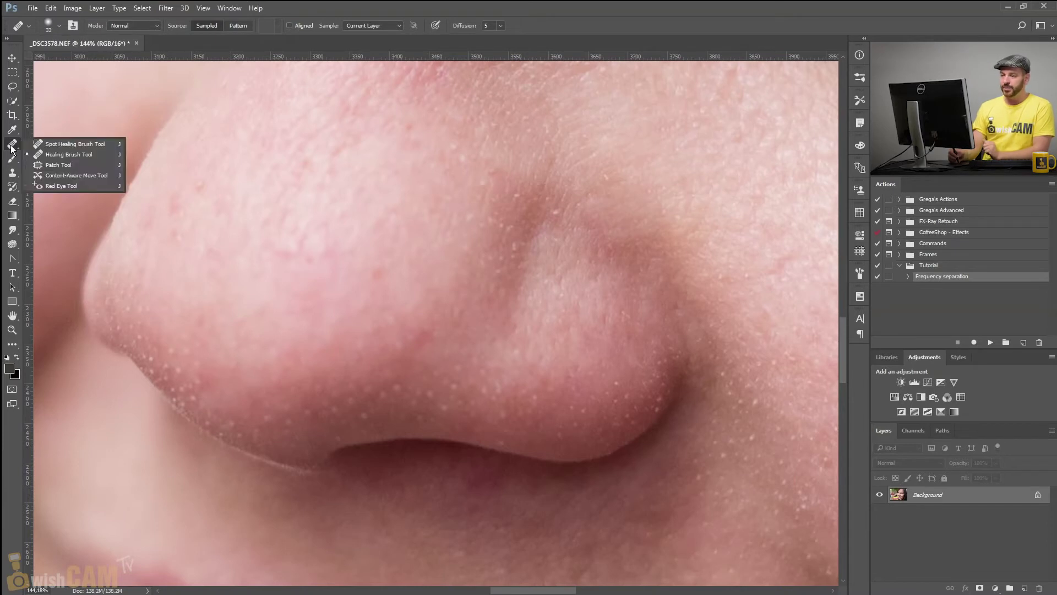
- Heal the bright blemish on the nostril edge with the Spot Healing Brush
left_click(81, 144)
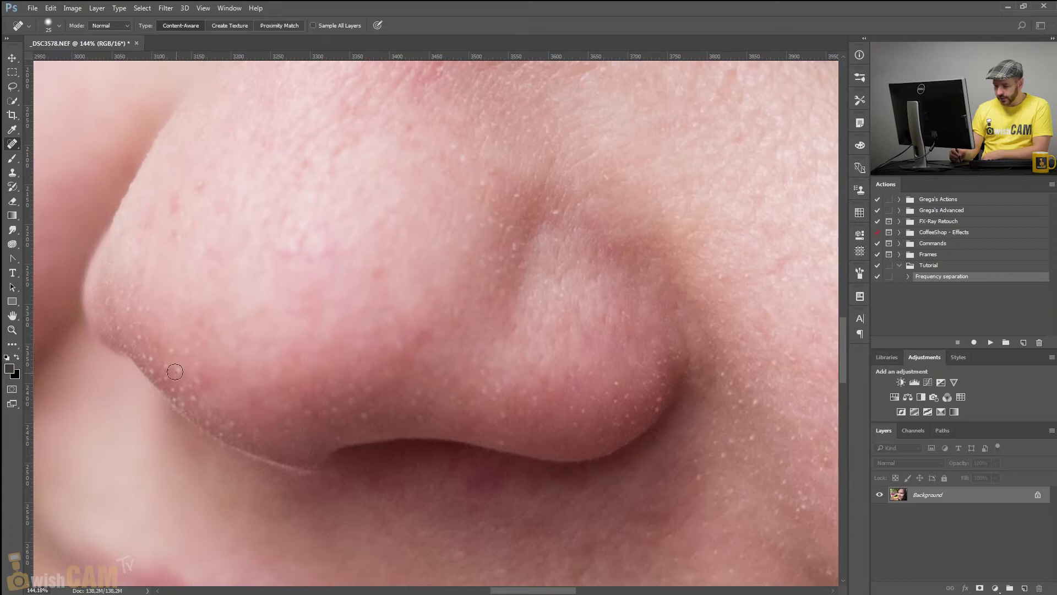
left_click(151, 355)
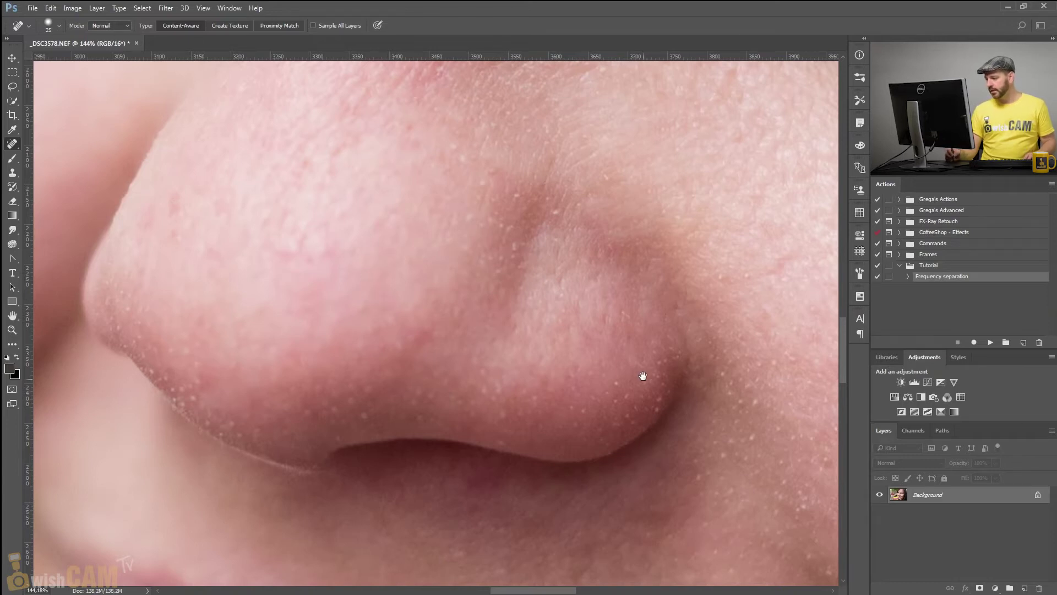
left_click_drag(642, 376, 434, 229)
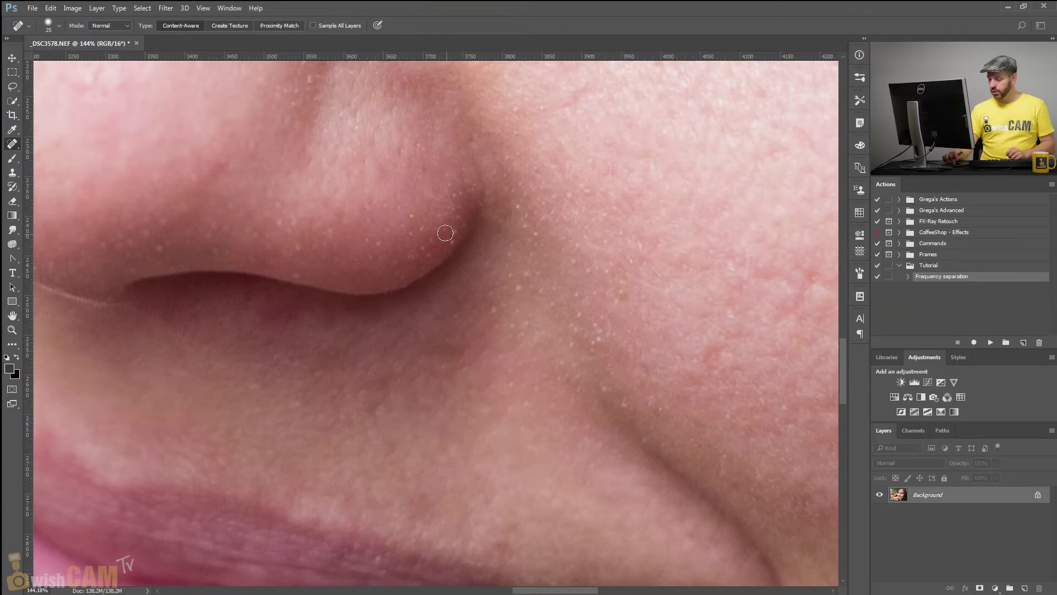
scroll(448, 236, "down", 1)
scroll(448, 235, "down", 1)
scroll(448, 236, "down", 1)
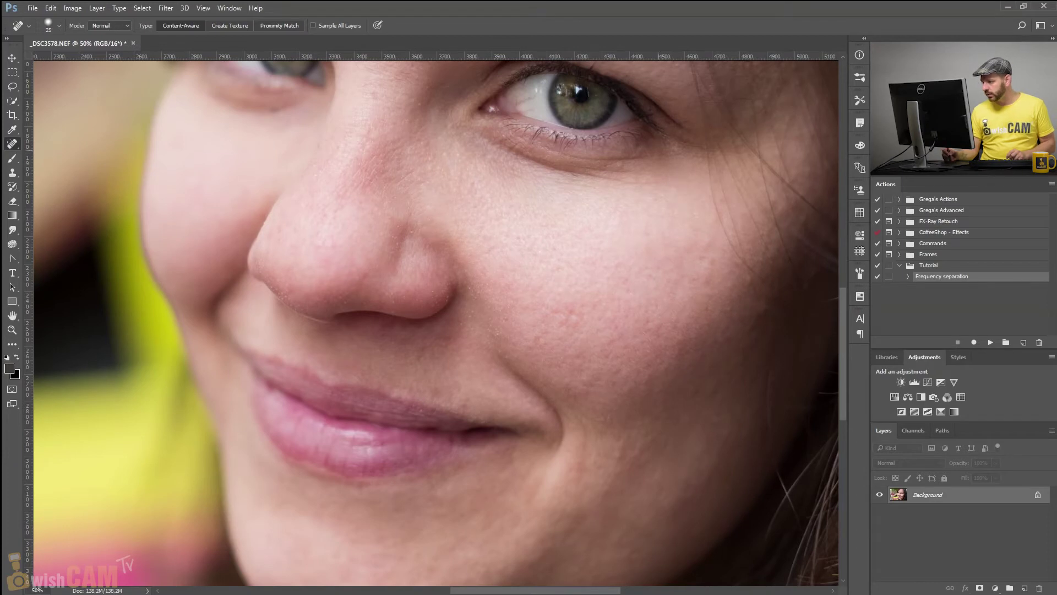
- Inspect the cheek, chin, eyes and forehead, then zoom out to see more of the face
mouse_move(590, 319)
left_mouse_down()
mouse_move(476, 219)
mouse_move(457, 217)
left_mouse_up()
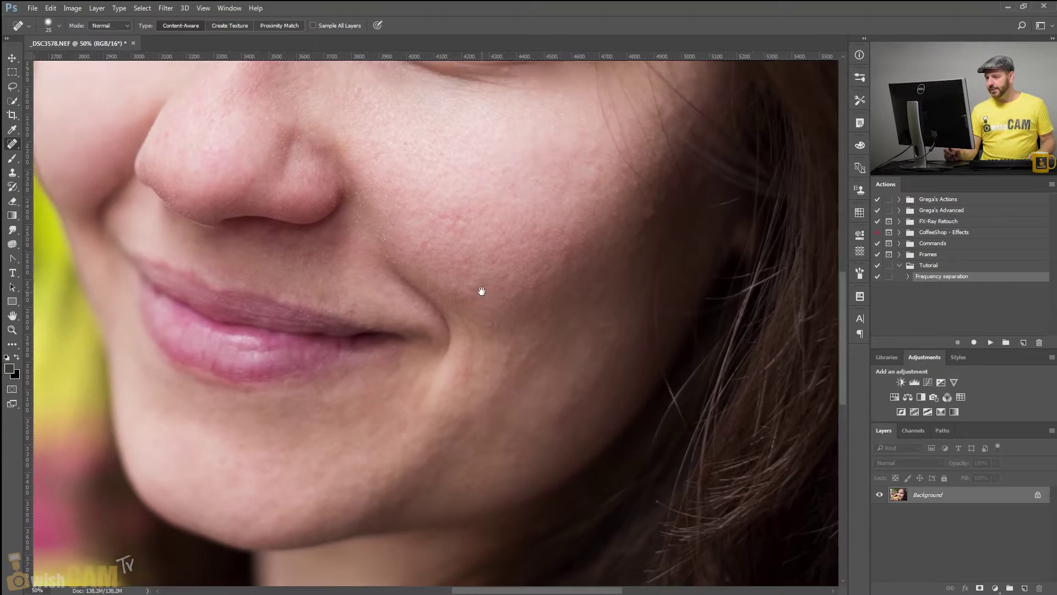
left_click_drag(481, 290, 556, 423)
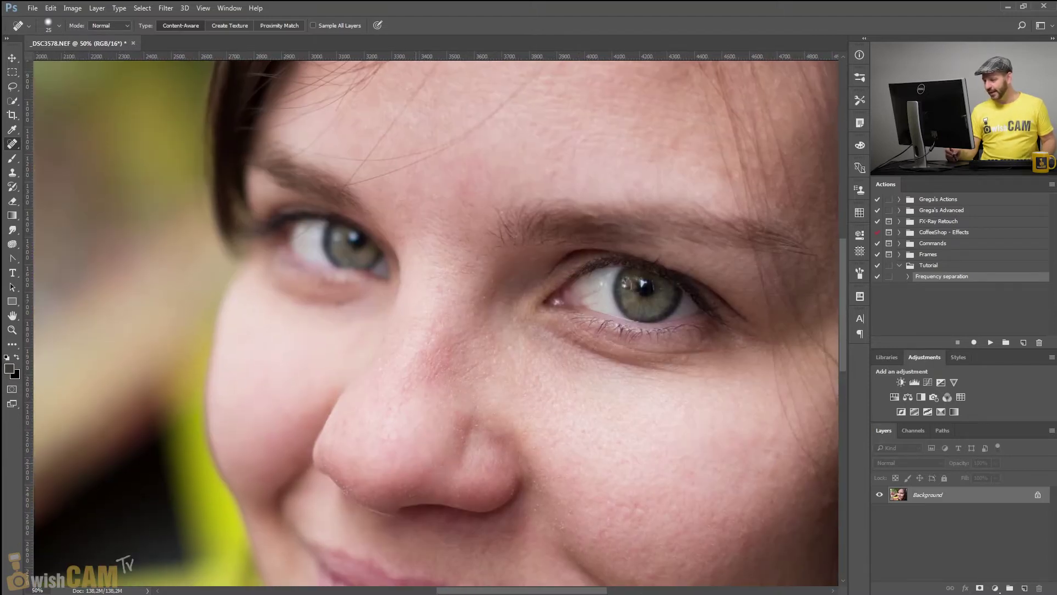
left_click_drag(402, 200, 366, 380)
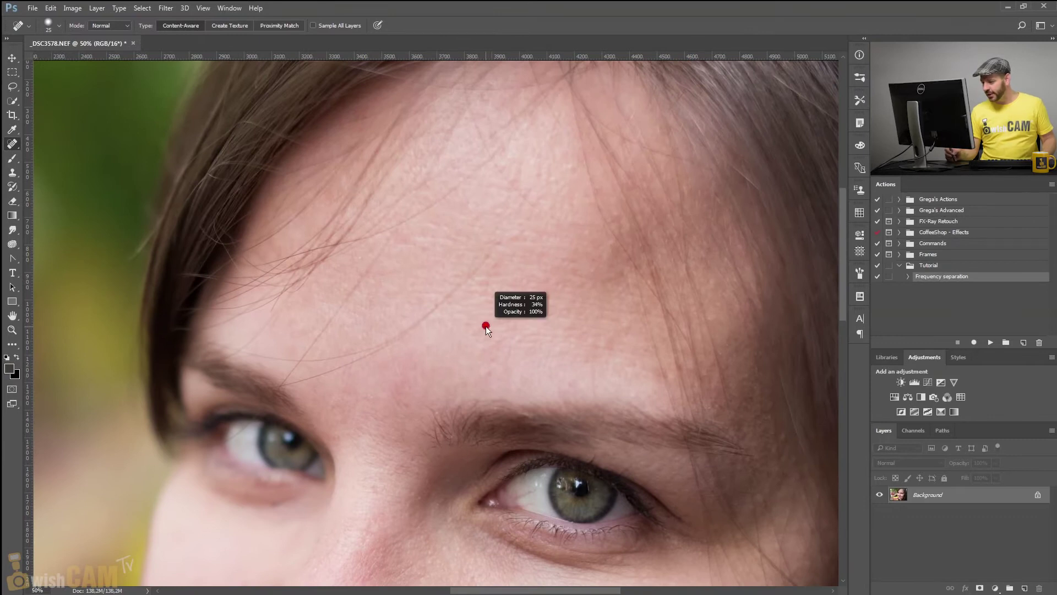
left_click_drag(402, 428, 393, 200)
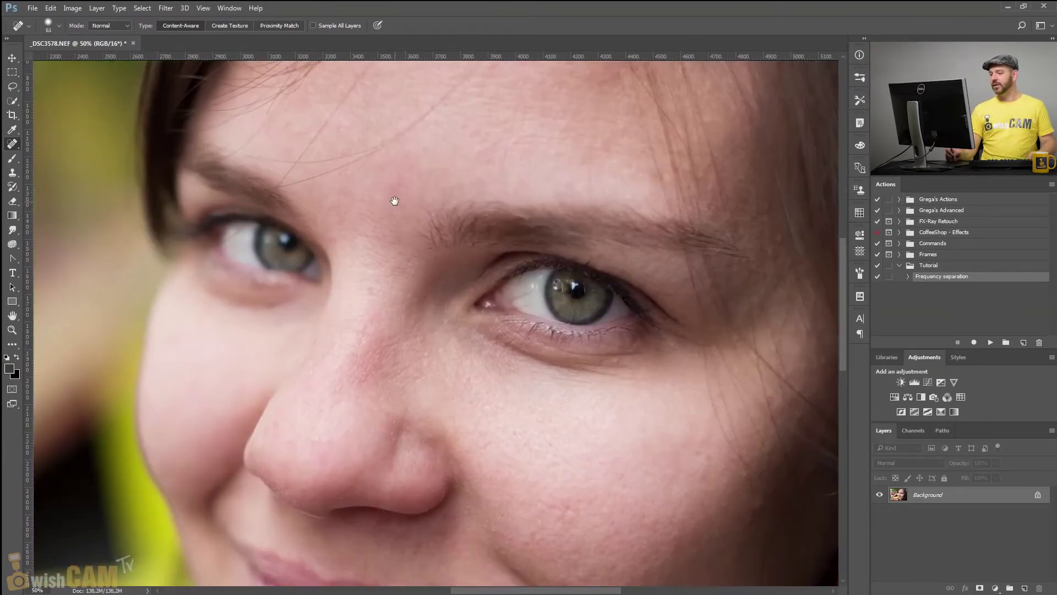
key("ctrl+minus")
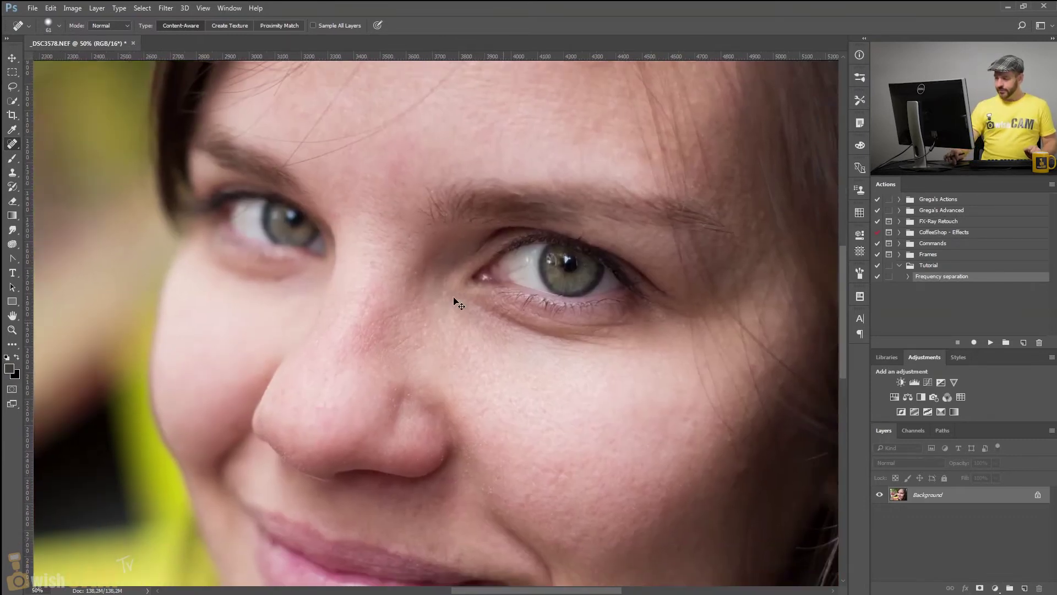
- Zoom out to the whole photo and duplicate the Background layer as Layer 1
key("ctrl+minus")
key("ctrl+minus")
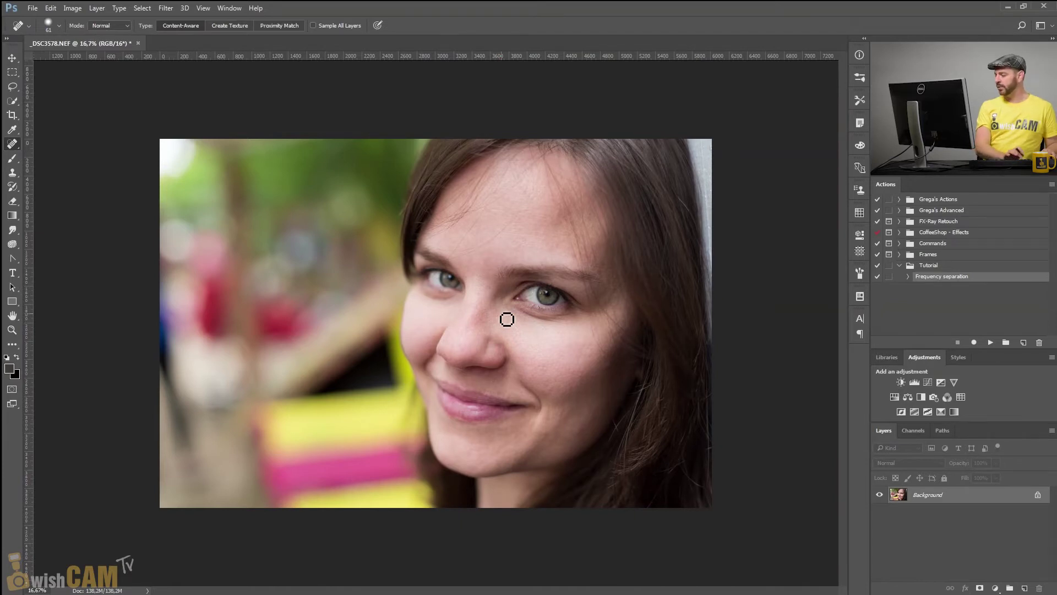
key("ctrl+j")
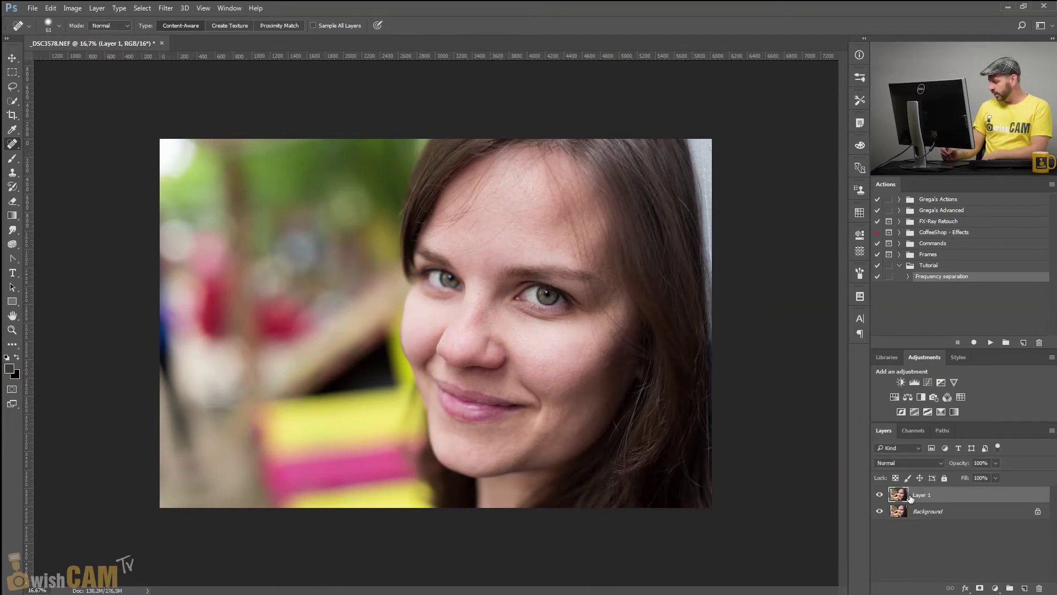
- Set Layer 1's blend mode to Screen and vary its opacity to compare brightening strengths
left_click(913, 461)
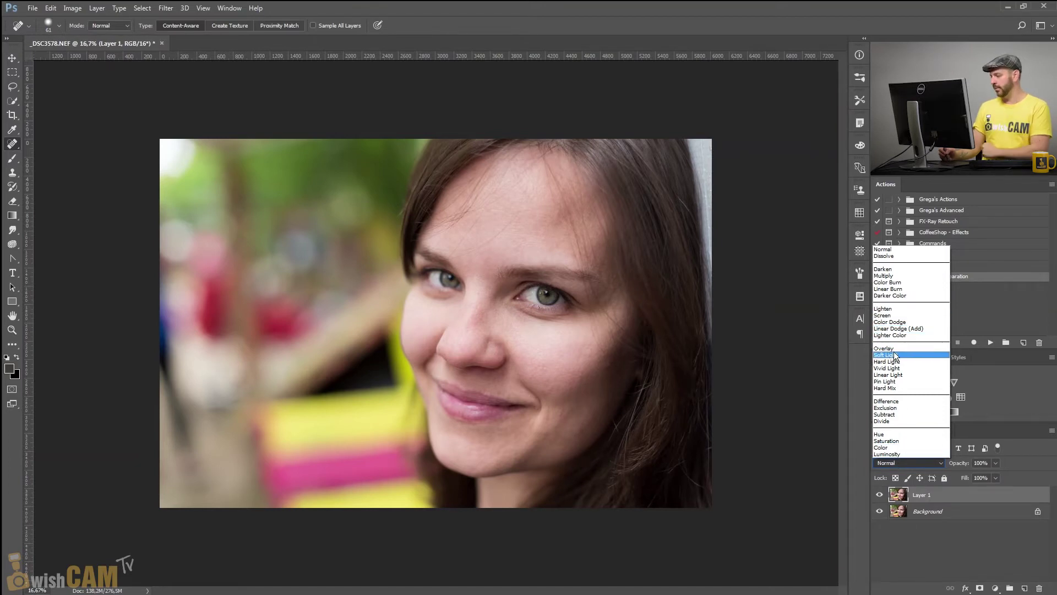
left_click(890, 315)
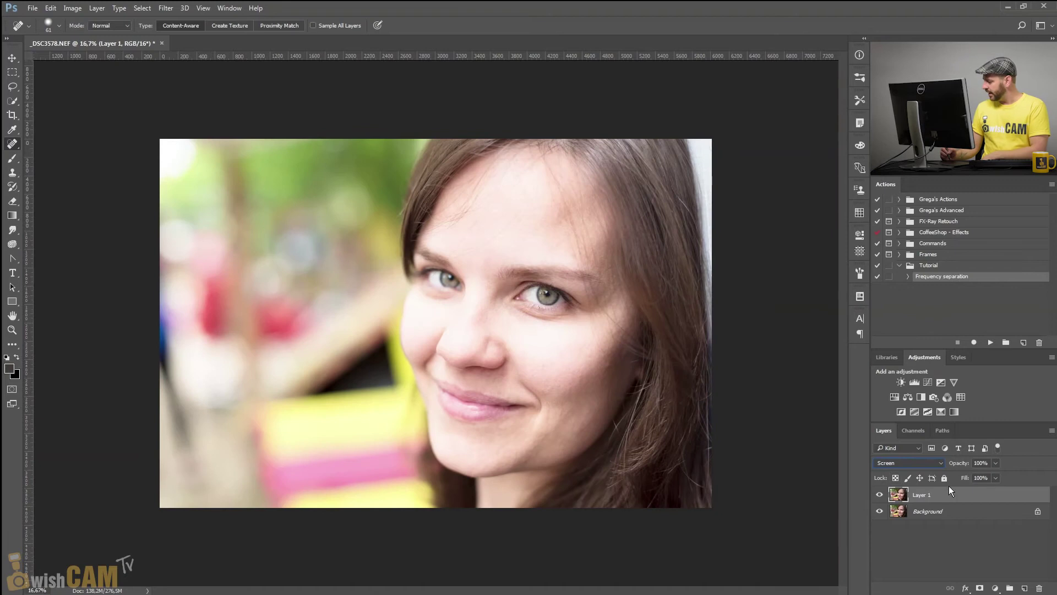
left_click(962, 512)
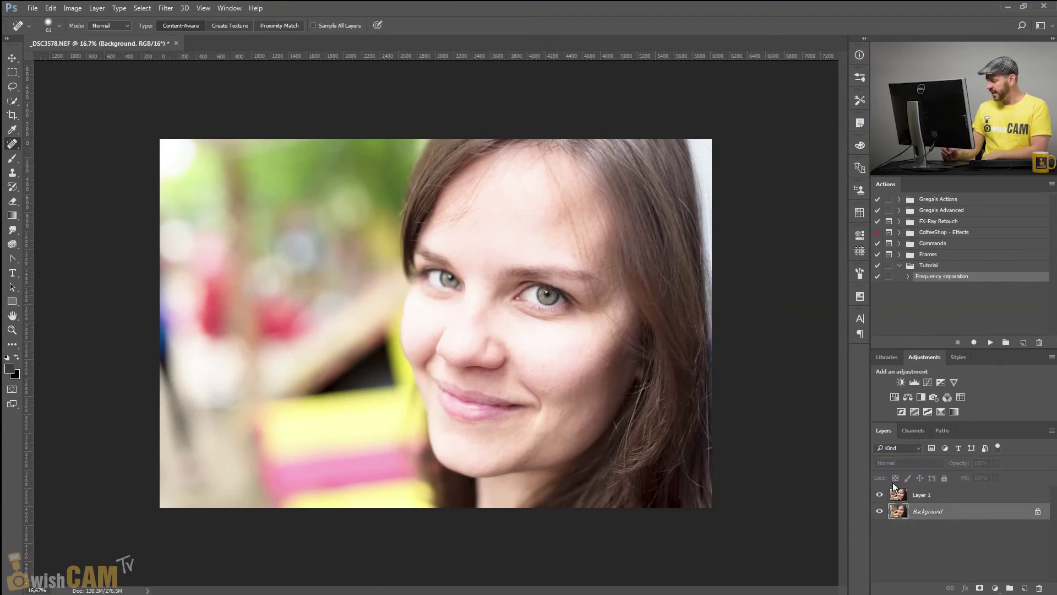
left_click(903, 494)
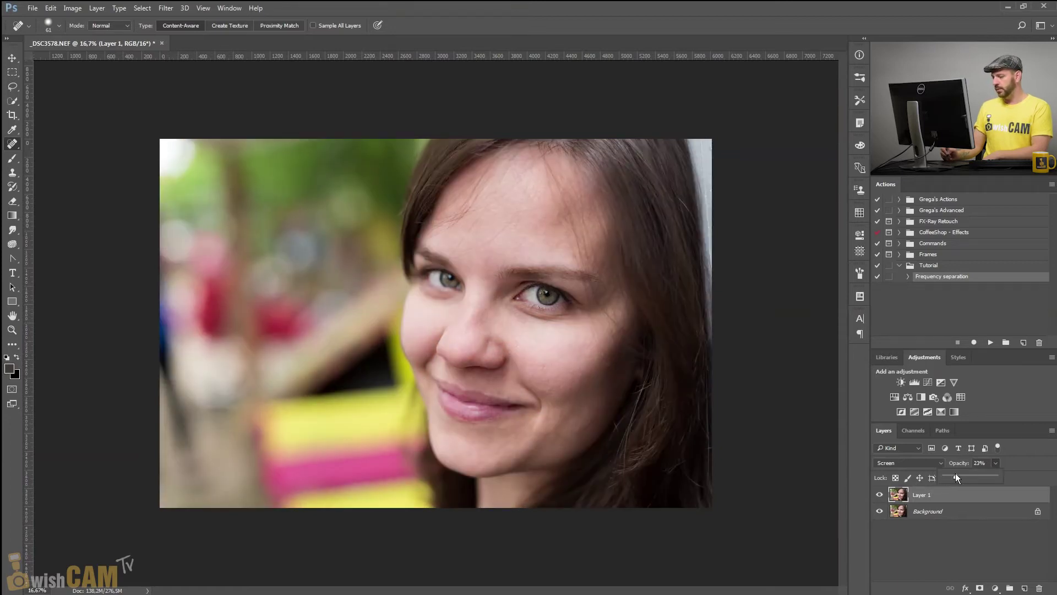
mouse_move(956, 475)
left_mouse_down()
mouse_move(968, 476)
mouse_move(957, 477)
left_mouse_up()
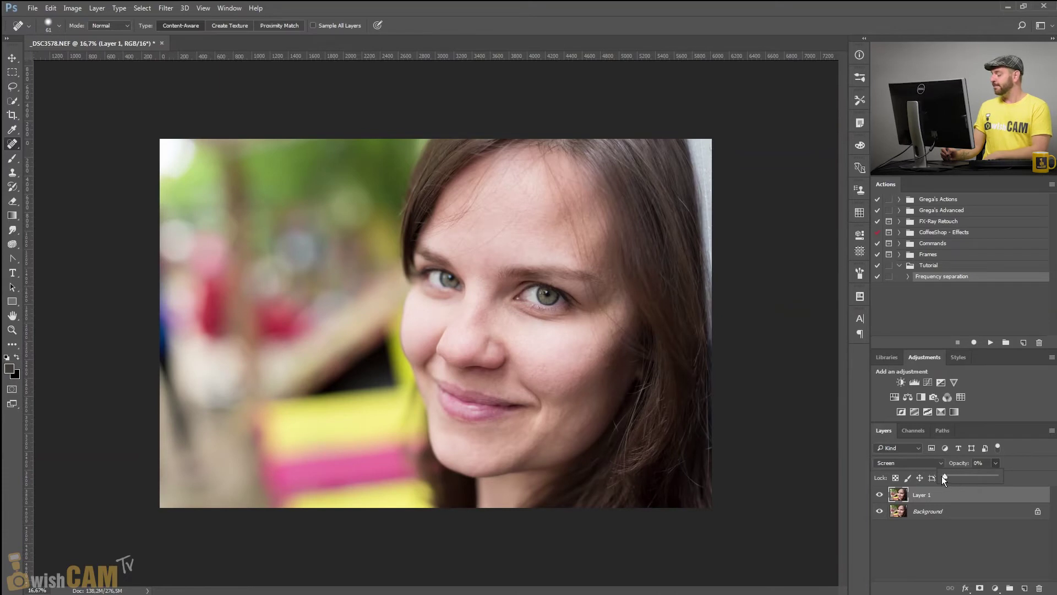
left_click_drag(944, 476, 949, 476)
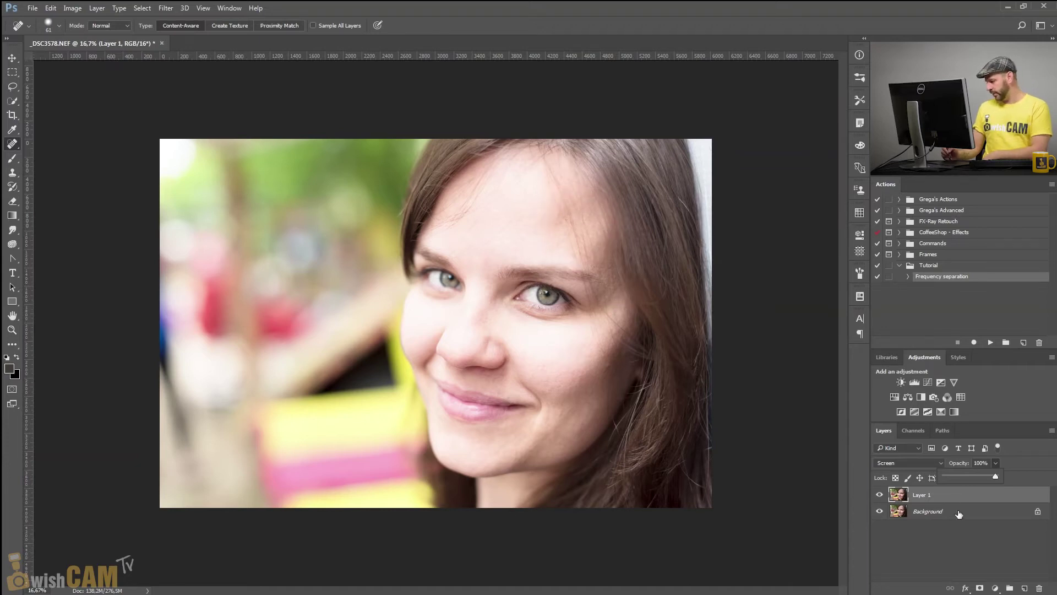
- Add a layer mask to Layer 1 and invert it to black
left_click(979, 588)
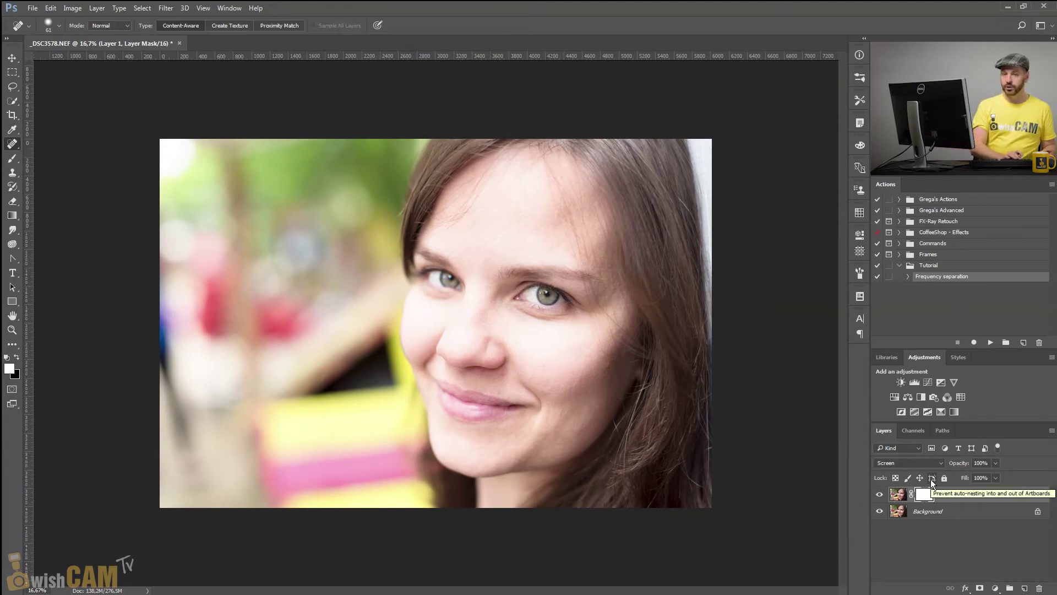
key("ctrl+i")
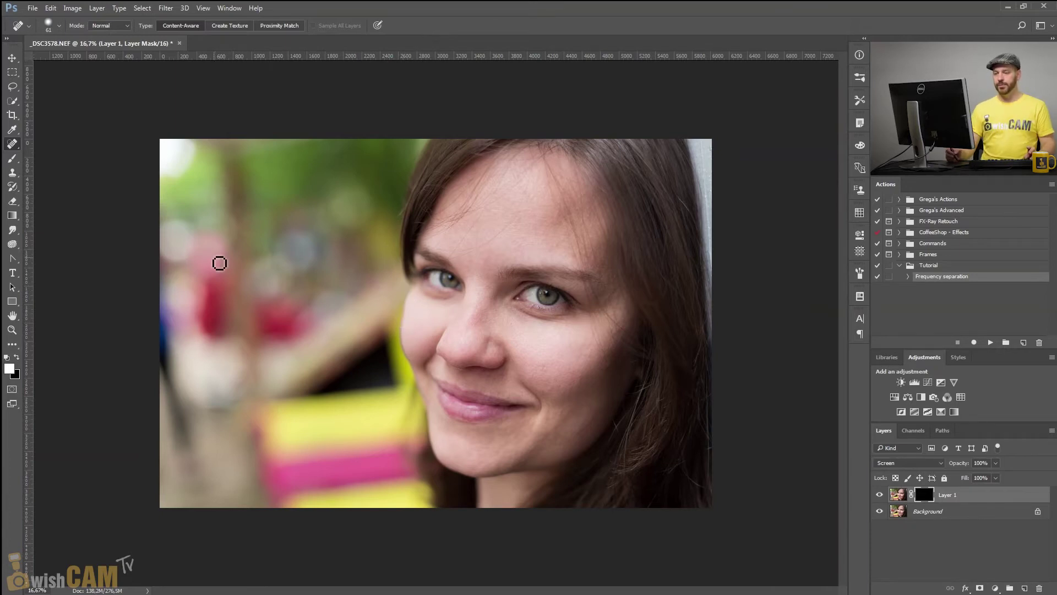
- Paint brightening onto the face at 100% brush opacity, then fill Layer 1's mask white
key("b")
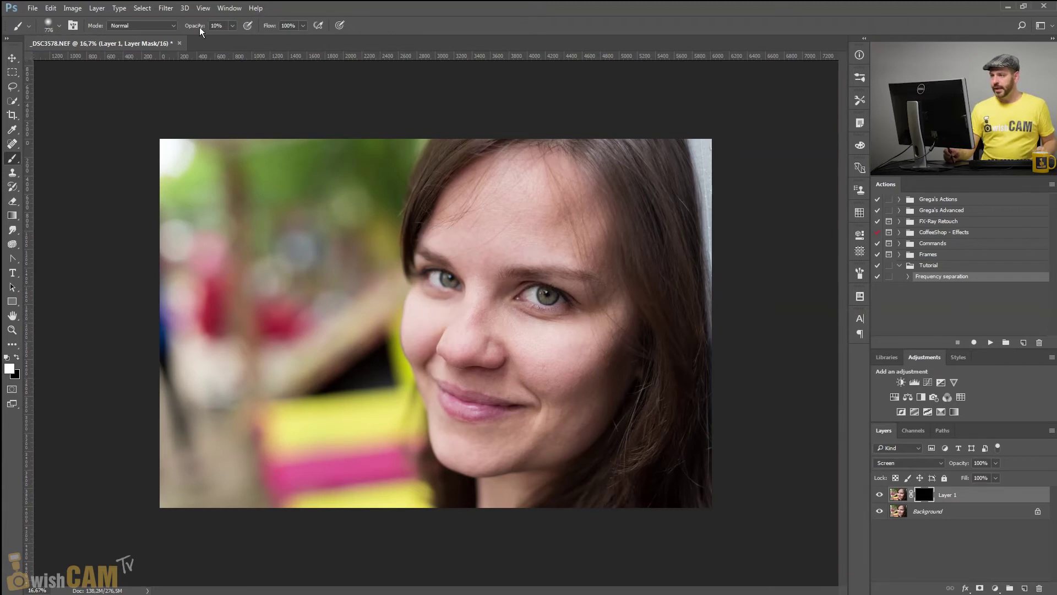
left_click(232, 25)
left_click_drag(233, 40, 305, 44)
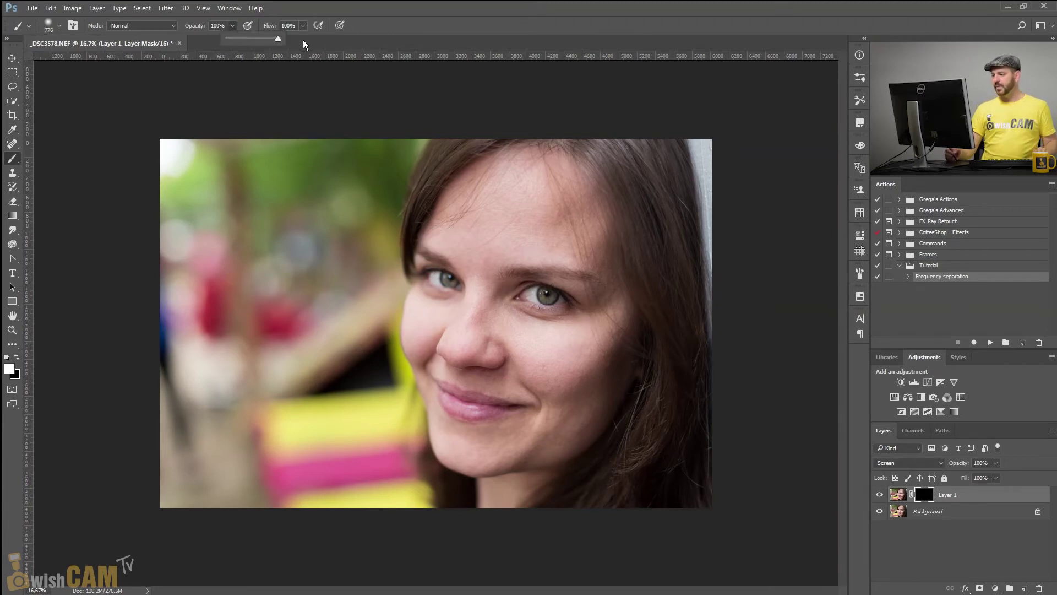
left_click_drag(417, 123, 468, 496)
mouse_move(435, 144)
left_mouse_down()
mouse_move(452, 451)
mouse_move(490, 165)
left_mouse_up()
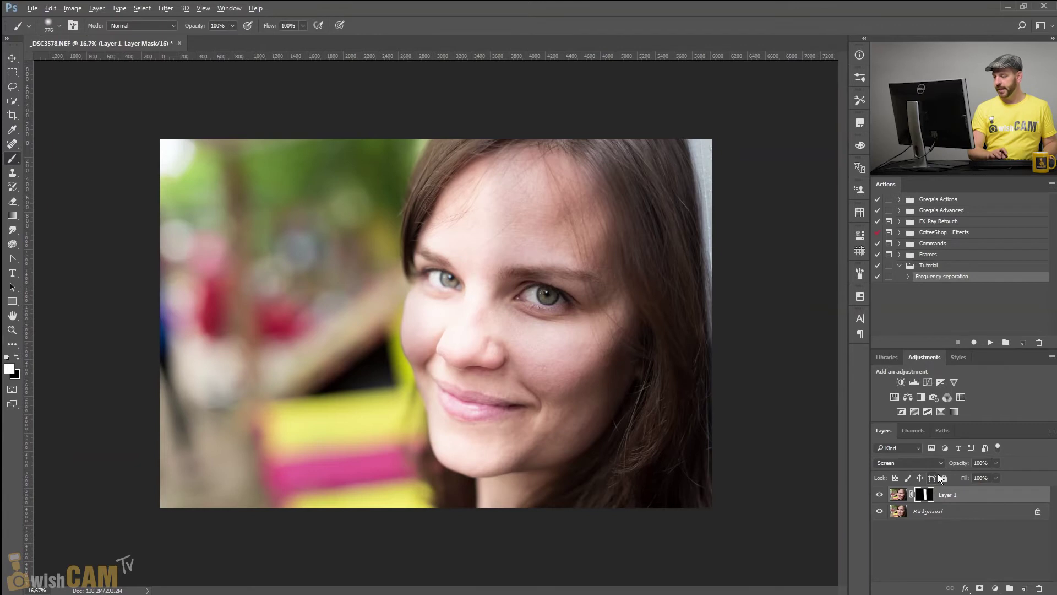
key("alt+BackSpace")
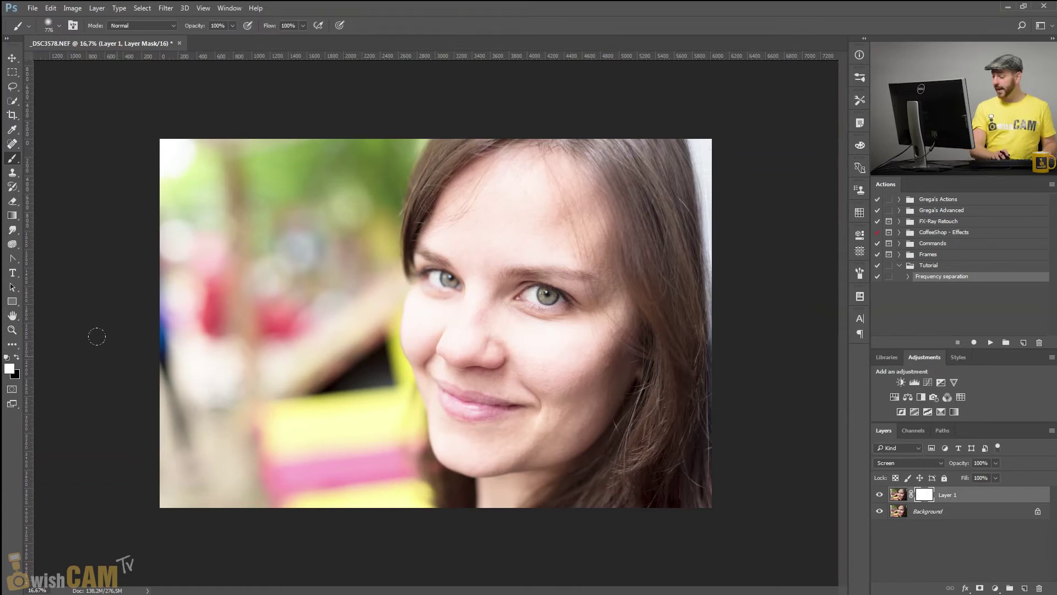
- Invert Layer 1's mask to black and set the brush opacity to 15%
key("ctrl+i")
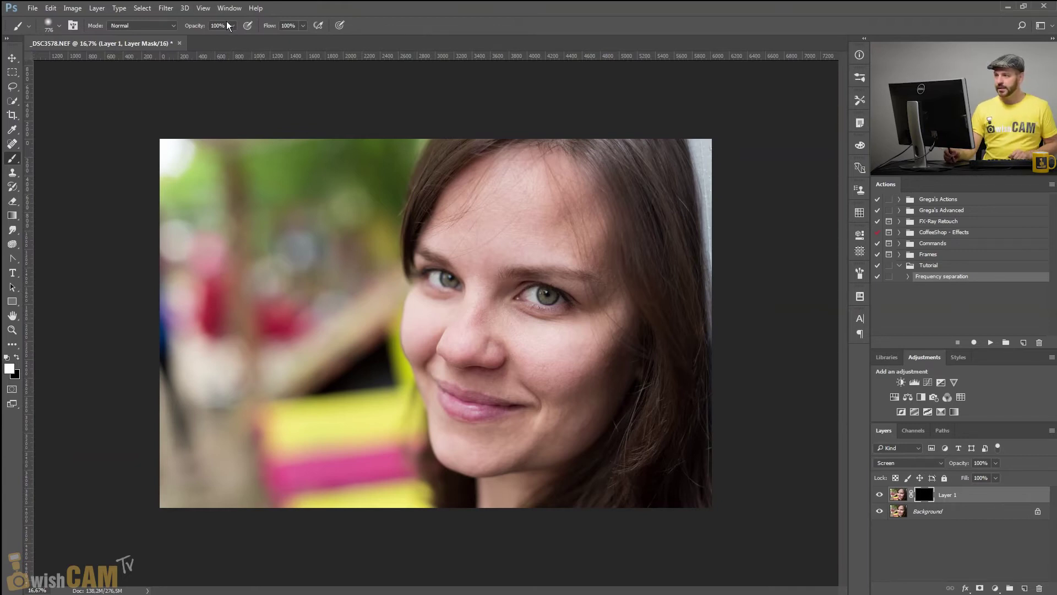
left_click(197, 29)
type("15")
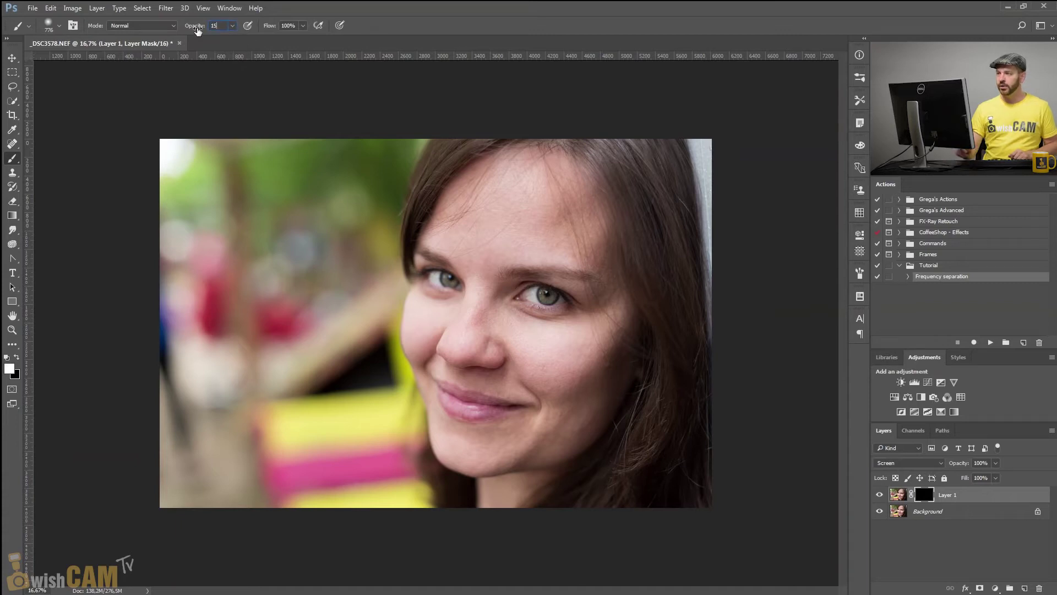
key("Return")
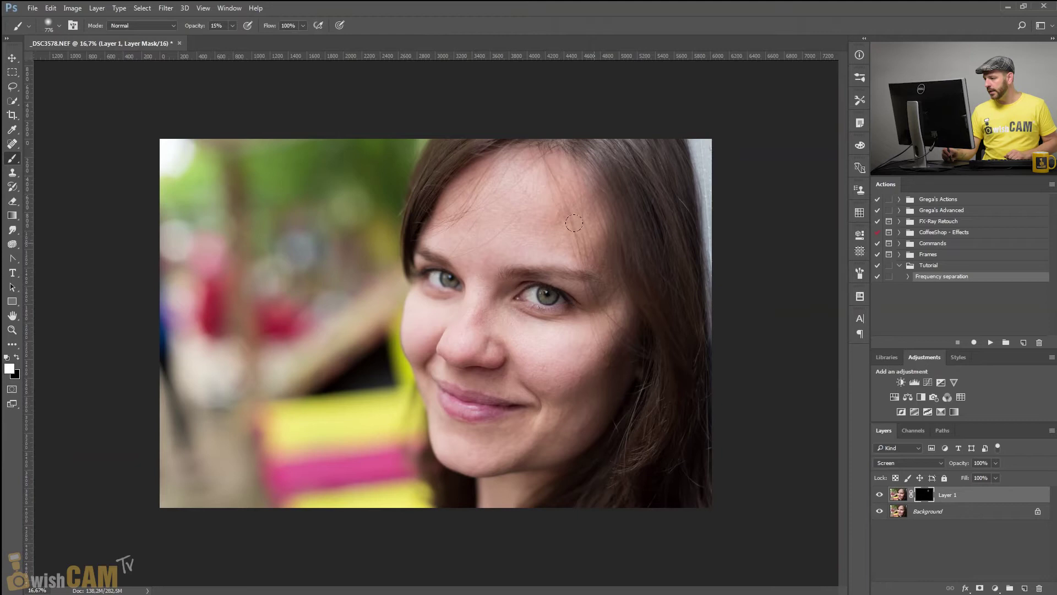
- Paint faint white strokes on the face, shrinking the brush from 560 to 368 px, then compare
left_click_drag(498, 243, 484, 243)
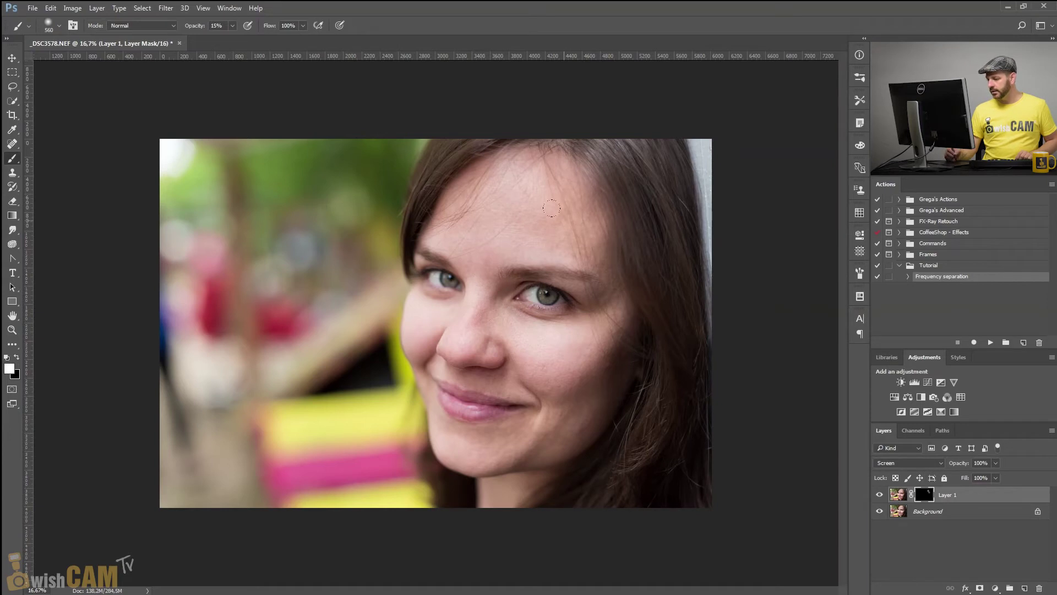
left_click(477, 391)
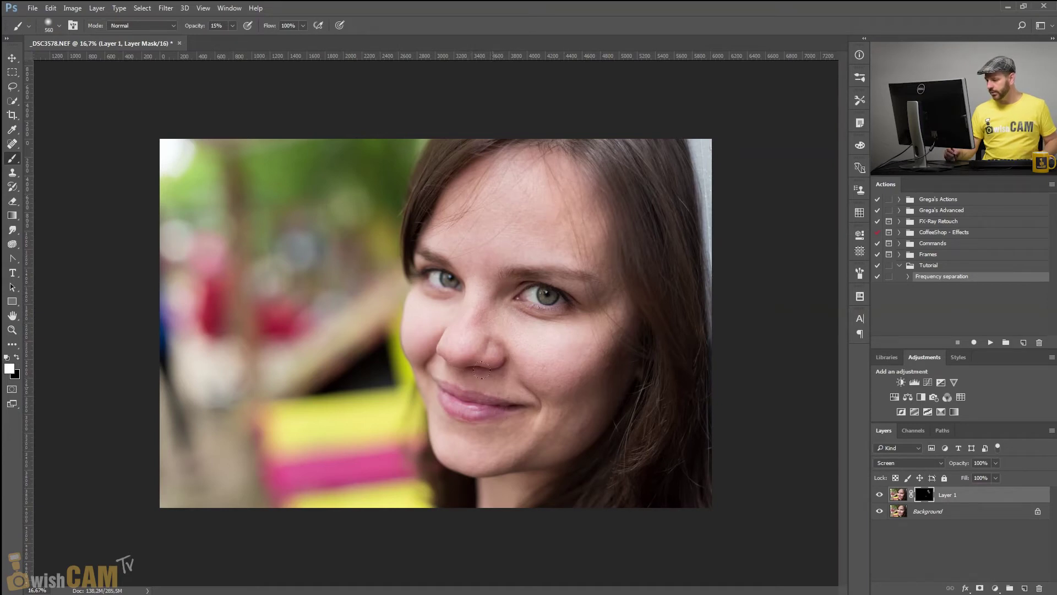
left_click_drag(535, 427, 522, 426)
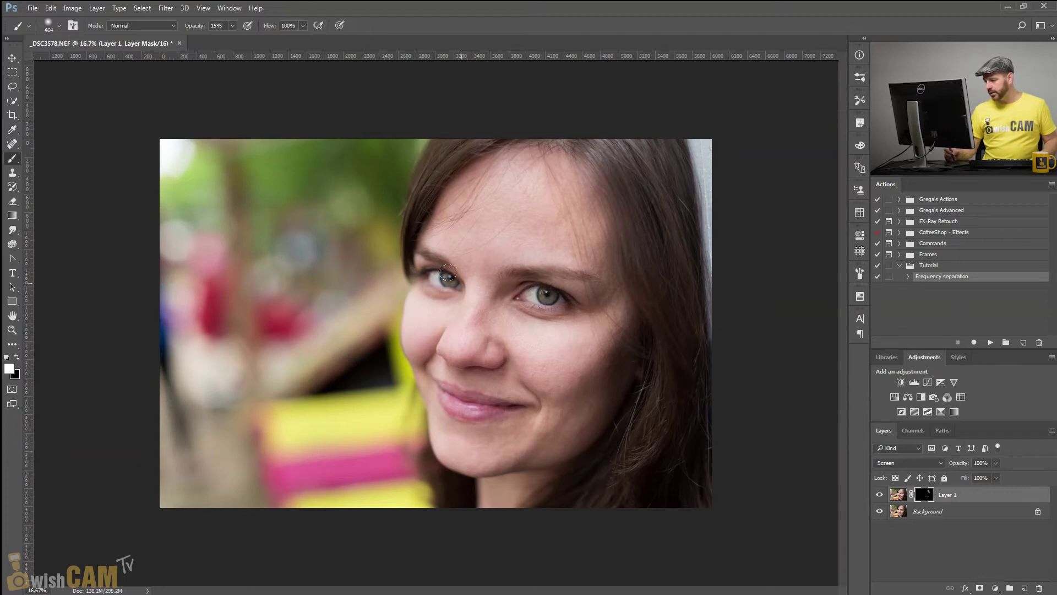
left_click_drag(484, 297, 472, 312)
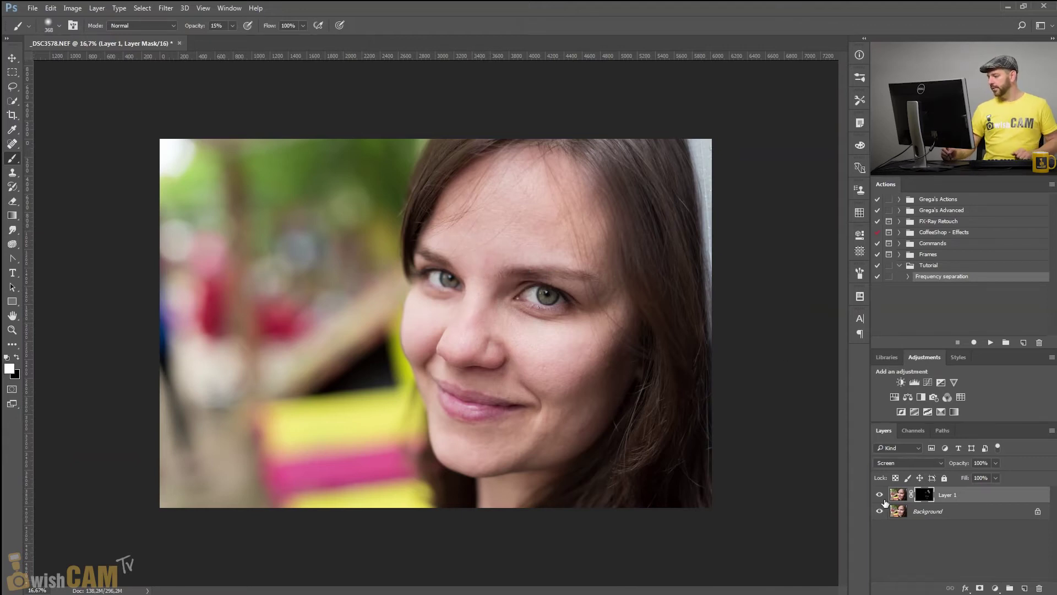
left_click(879, 495)
left_click(879, 495)
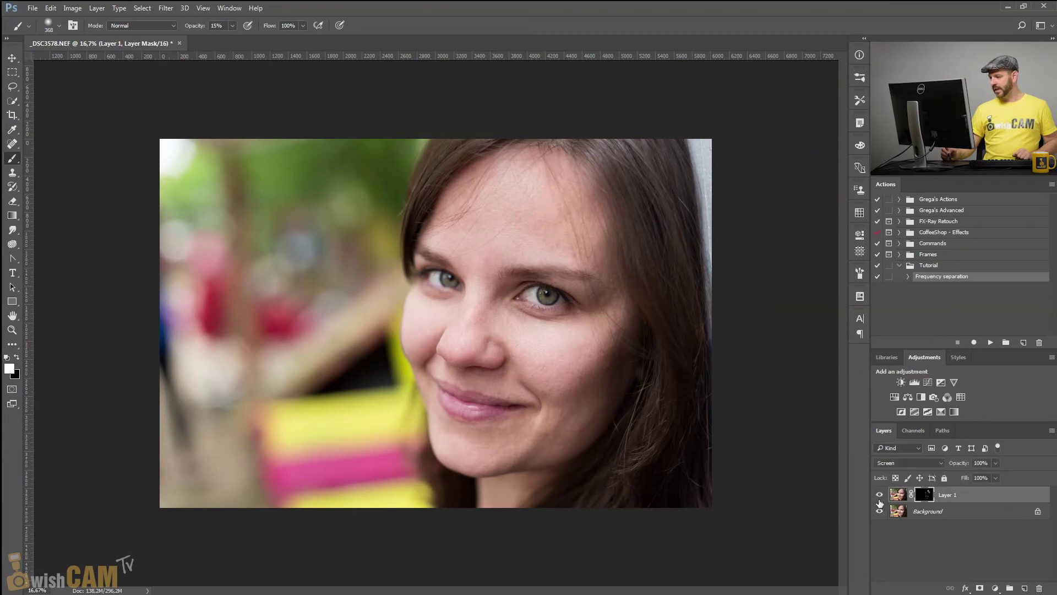
left_click(879, 495)
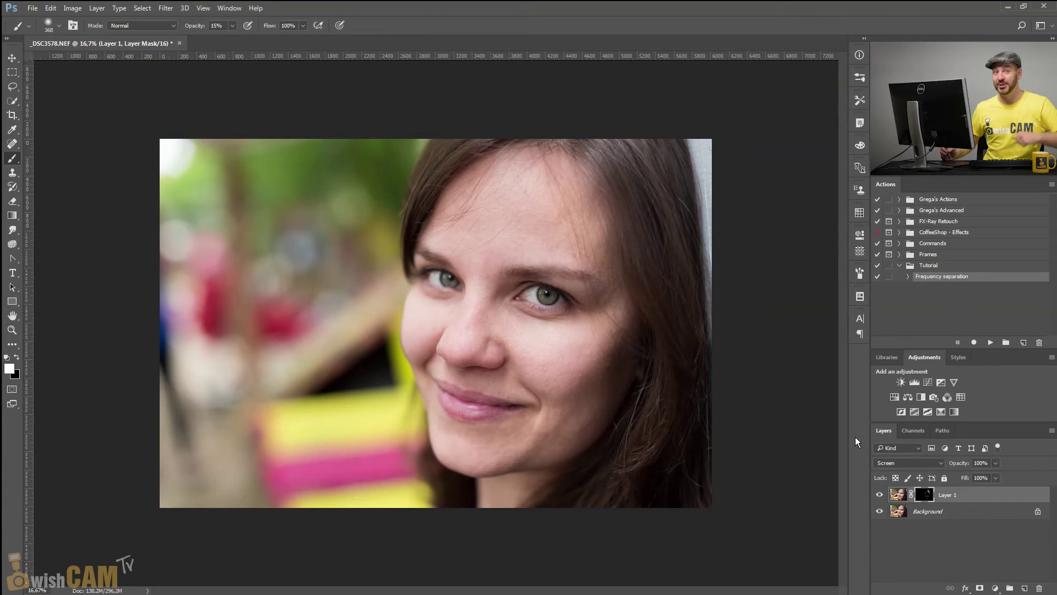
- Compare the brightening once more, then flatten Layer 1 into the Background layer
left_click(879, 495)
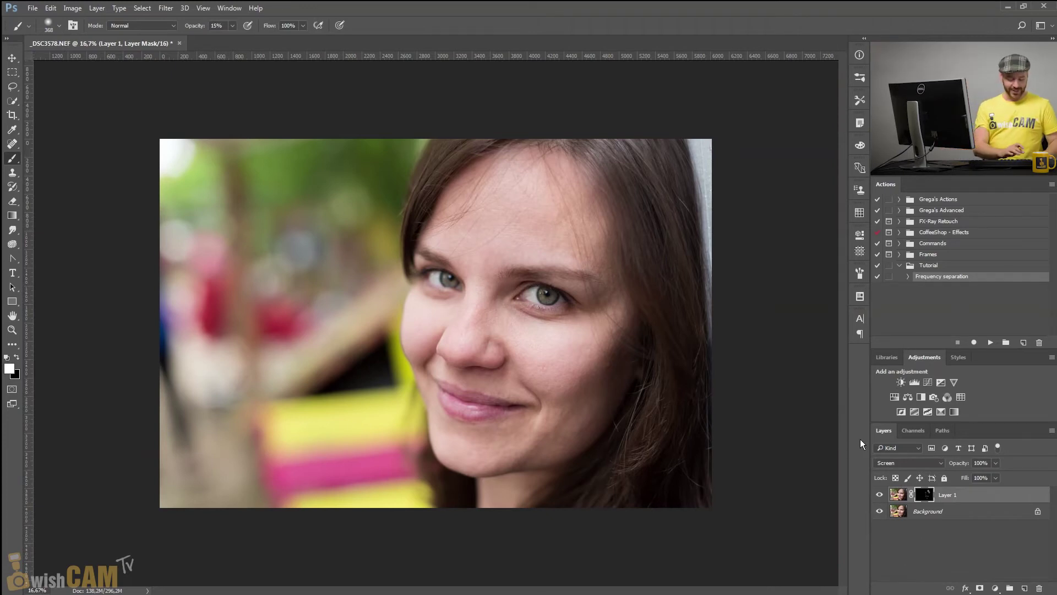
right_click(930, 510)
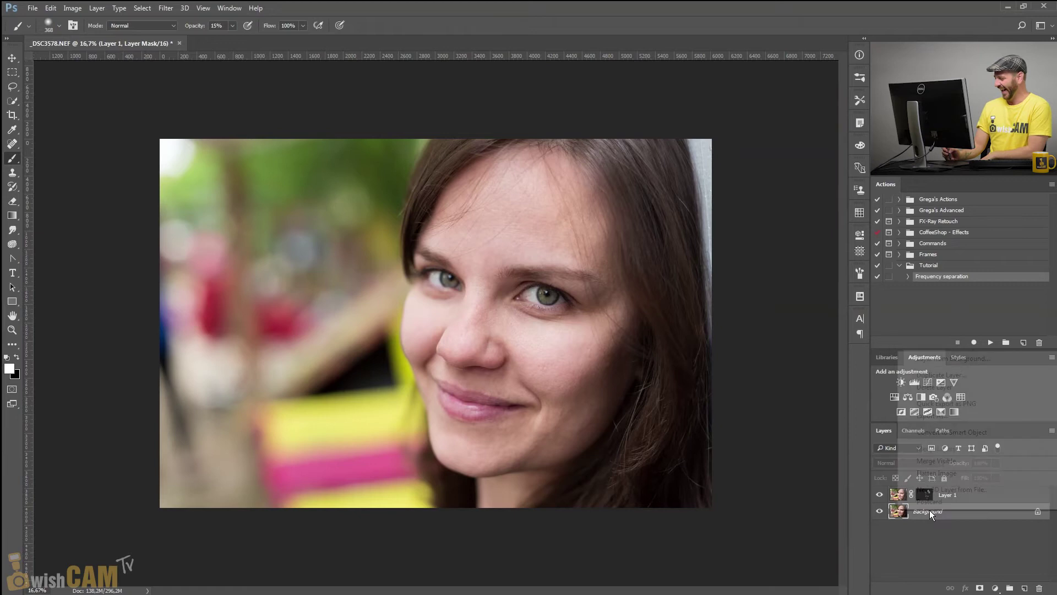
left_click(934, 475)
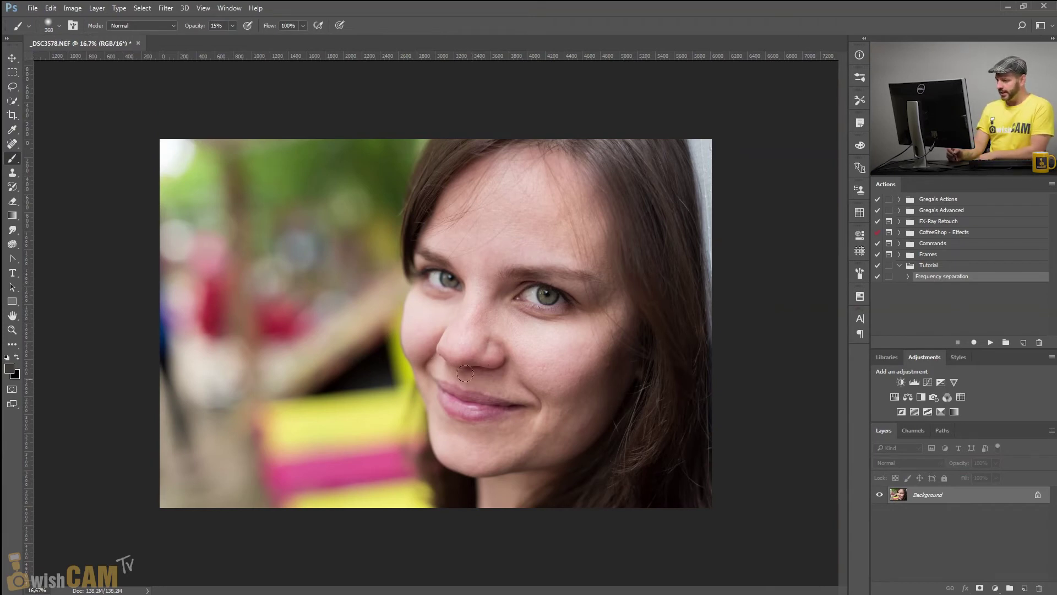
- Select the Clone Stamp tool and set its blending mode to Lighten
left_click(13, 175)
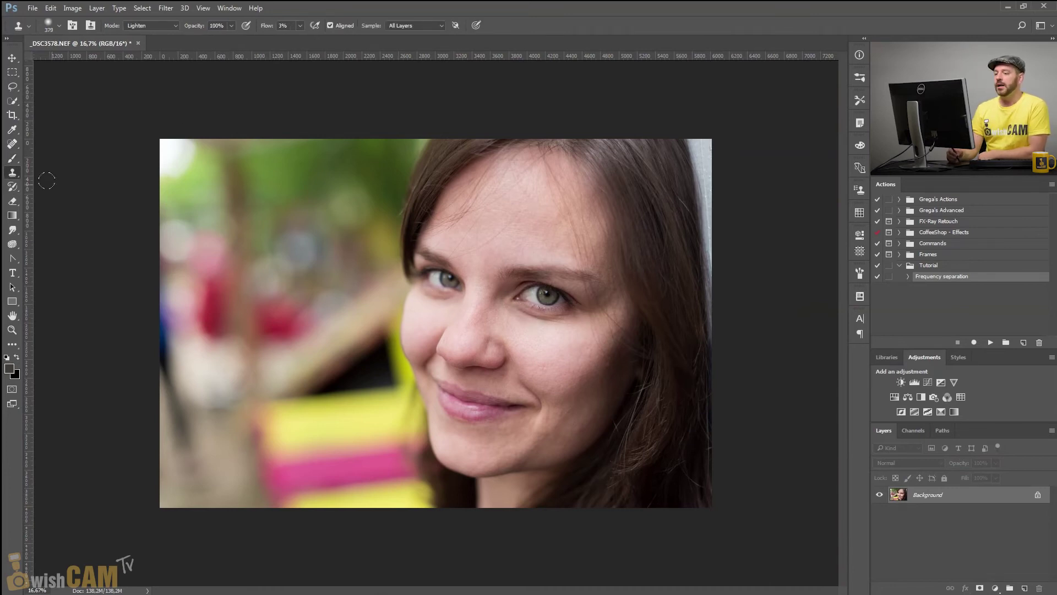
right_click(14, 175)
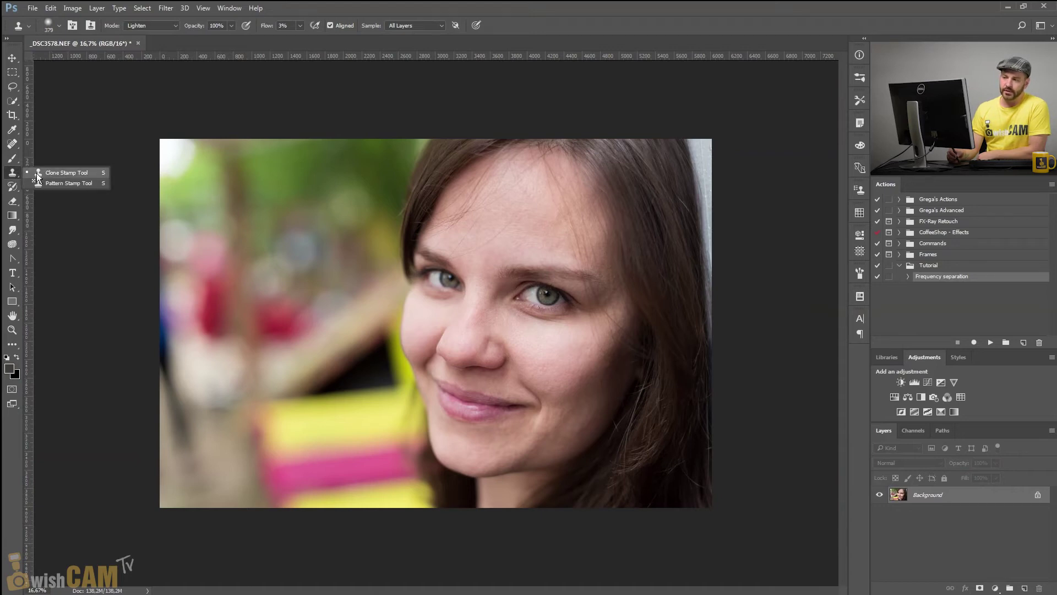
left_click(41, 170)
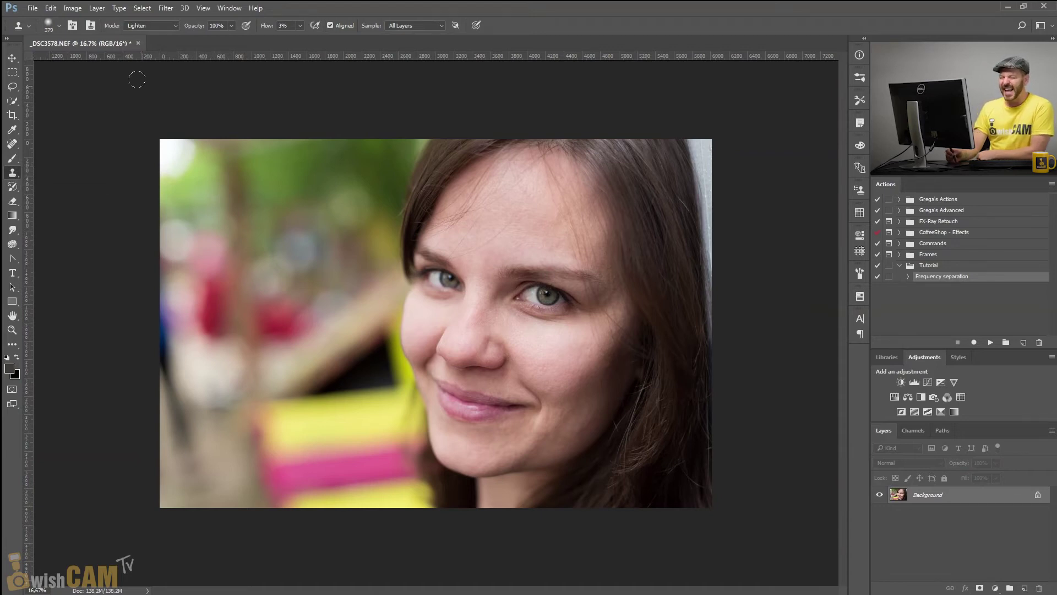
left_click(153, 26)
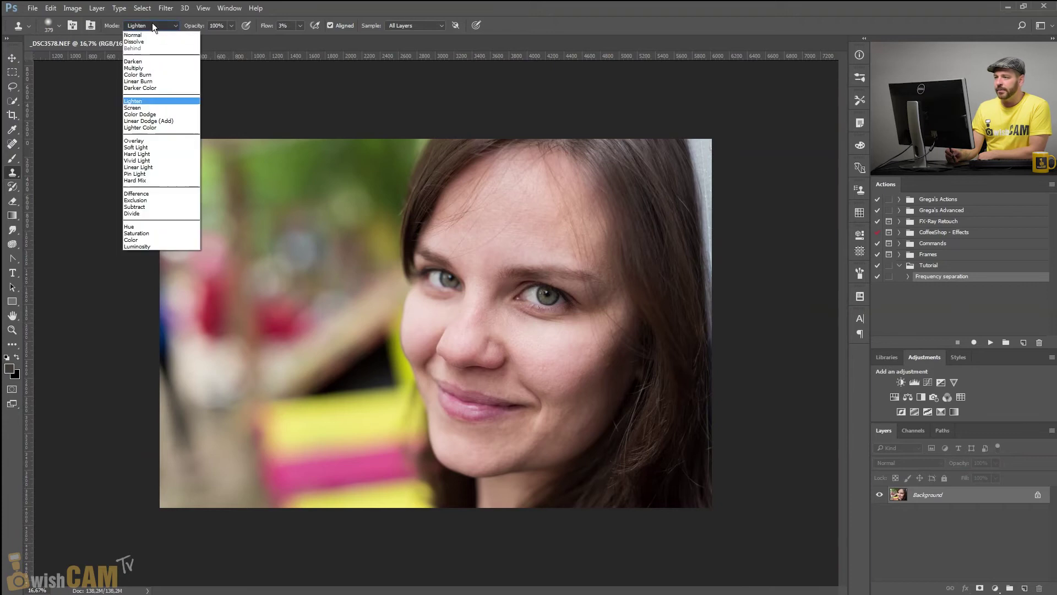
left_click(140, 94)
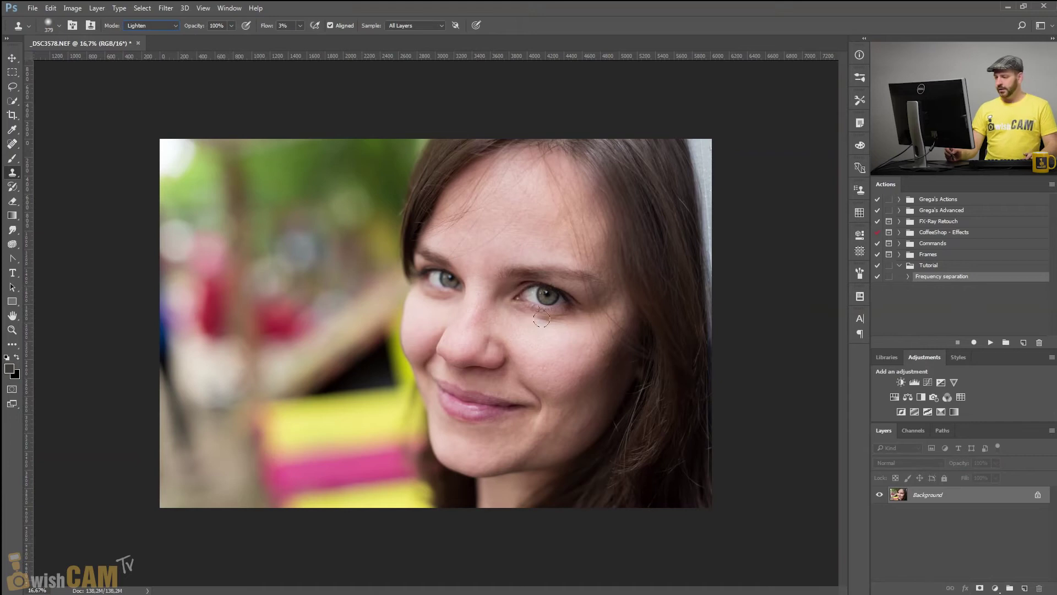
- Zoom in on the right eye and cheek and lighten the skin under the eye
key("z")
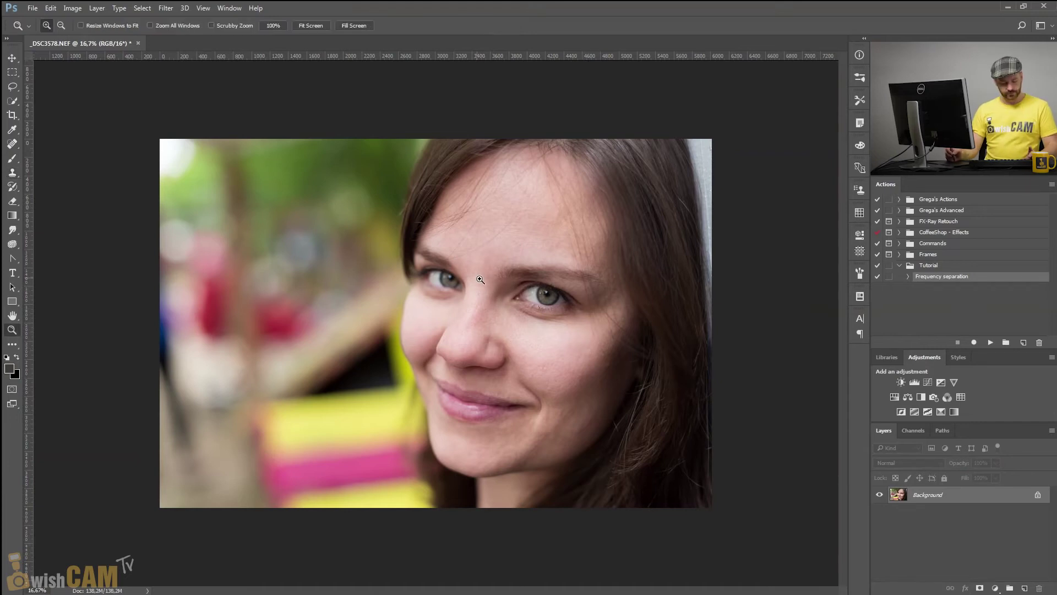
left_click_drag(471, 279, 610, 353)
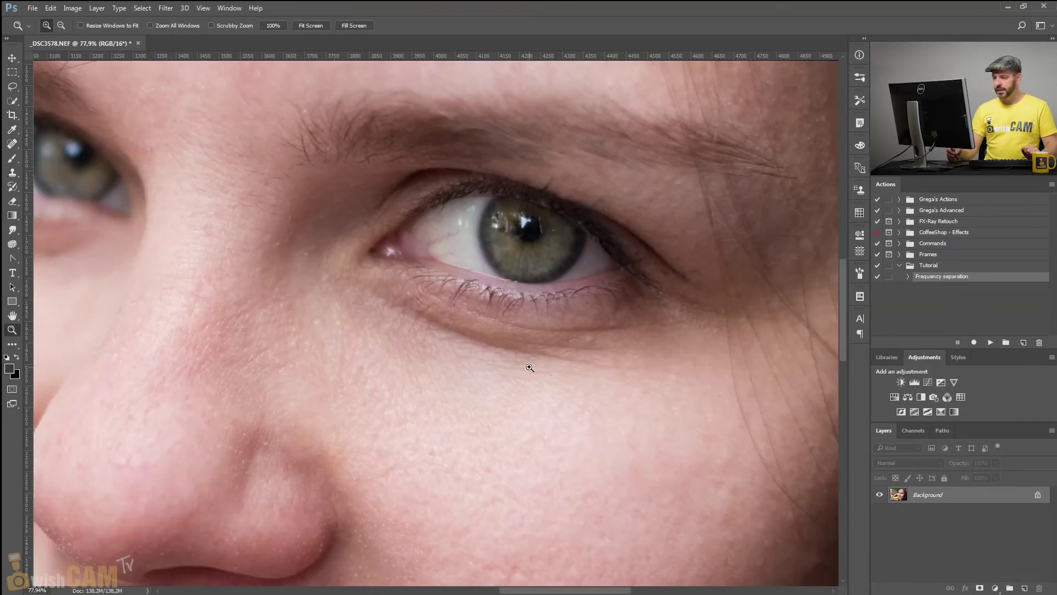
left_click(12, 172)
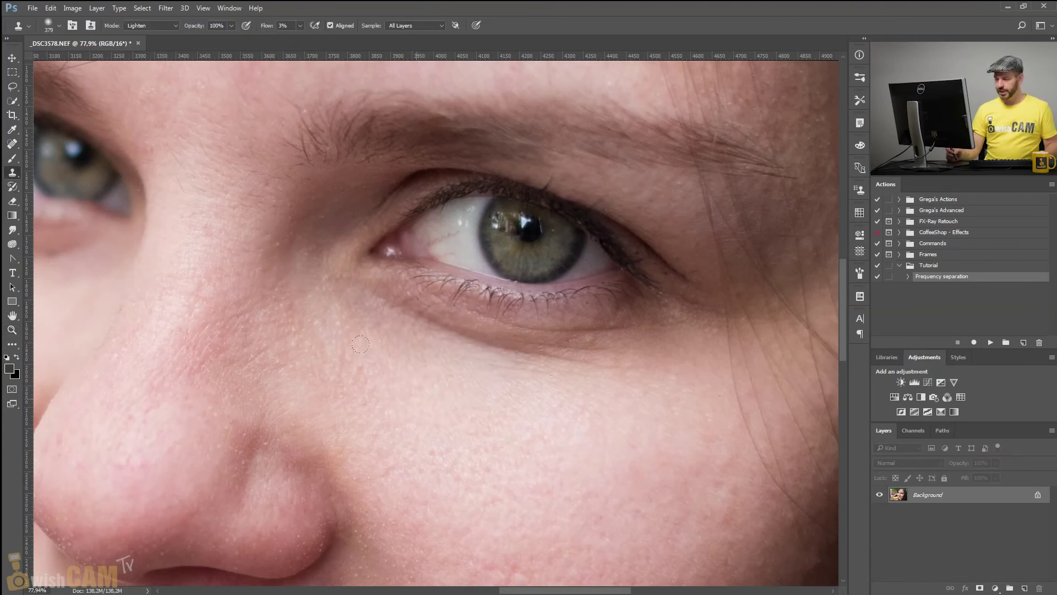
left_click_drag(361, 344, 473, 275)
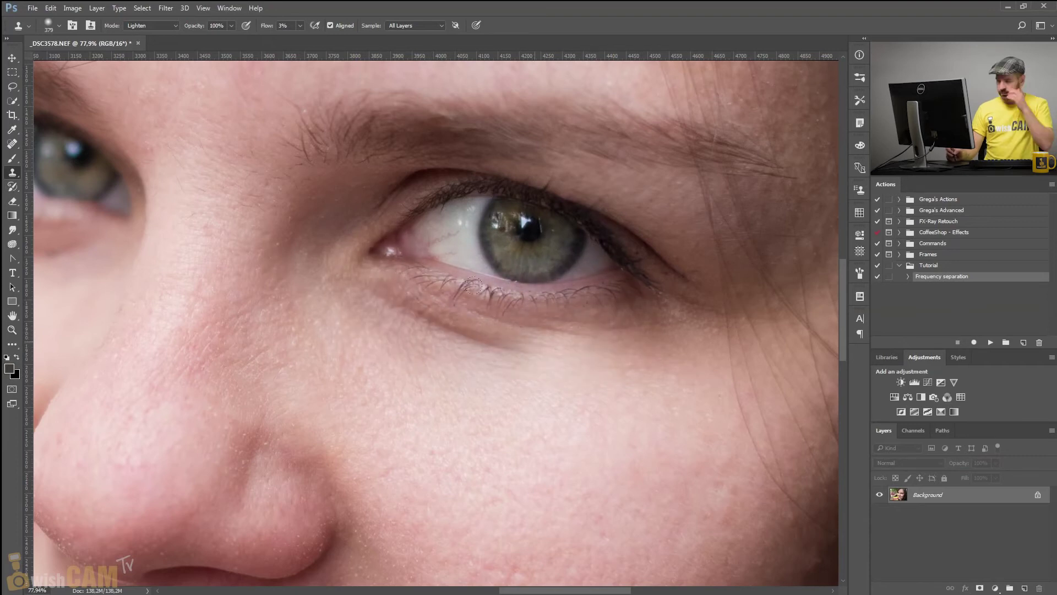
- With a 169 px brush, clone sampled skin over the inner eye corner and beside the nose
left_click_drag(442, 423, 439, 399)
left_click(447, 397, "alt")
left_click(351, 277)
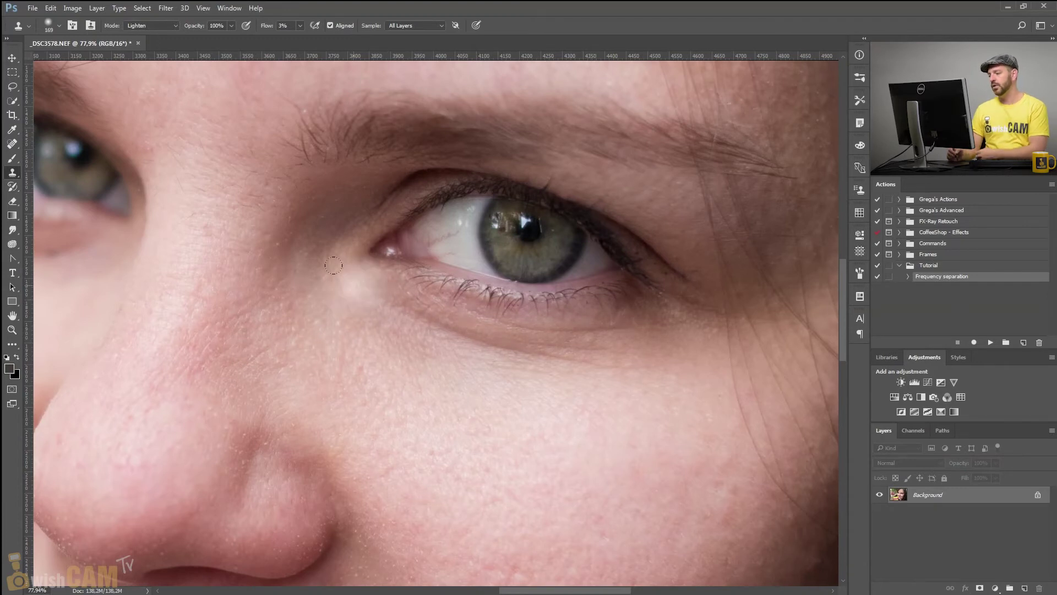
left_click_drag(226, 306, 511, 312)
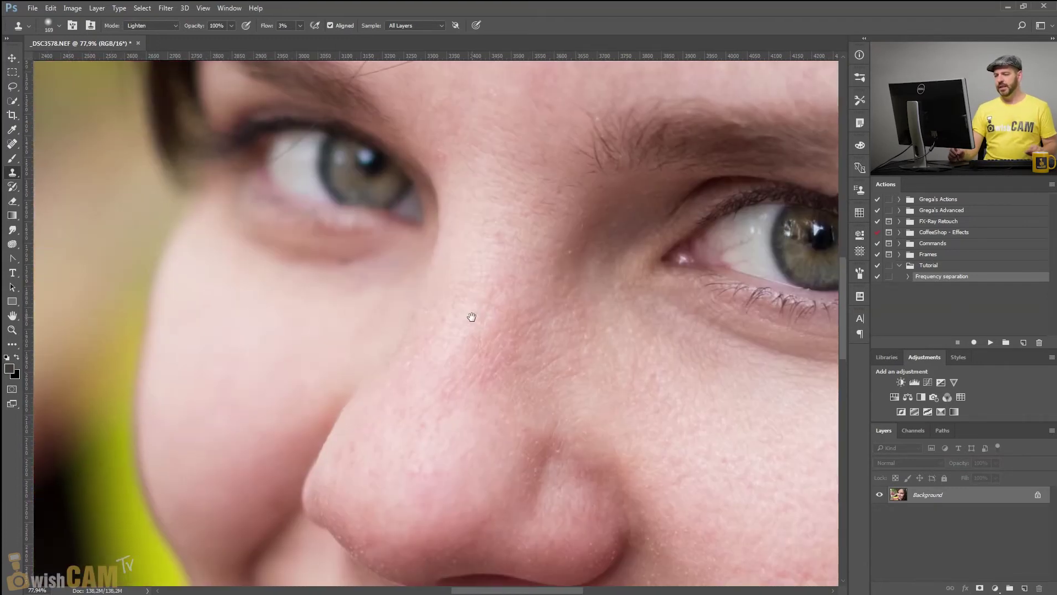
left_click(294, 291, "alt")
left_click_drag(301, 224, 248, 224)
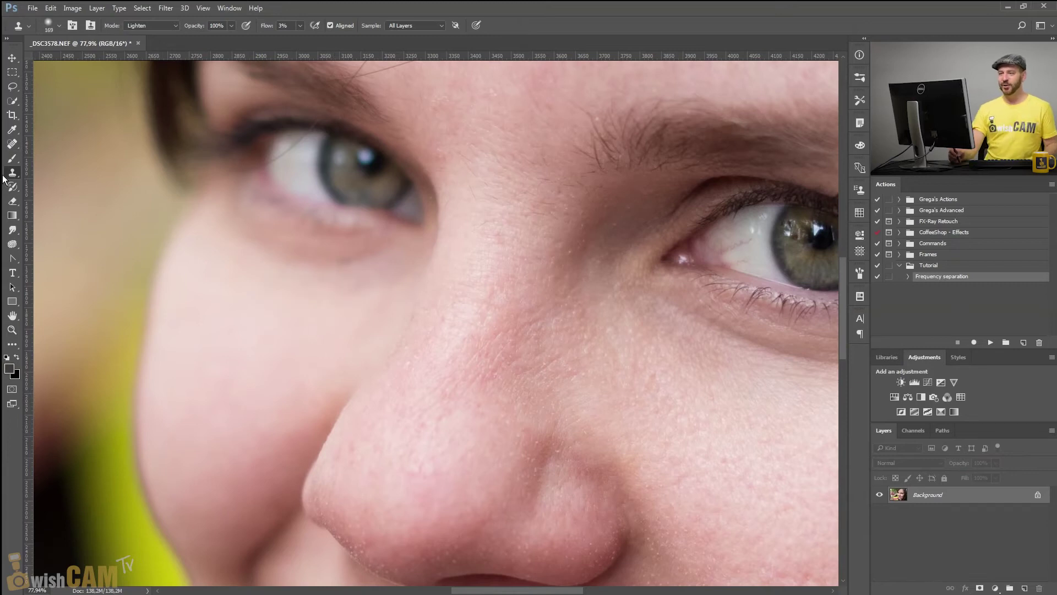
- Patch a small spot under the eye with the Patch Tool, then fit the image on screen
right_click(13, 148)
left_click(49, 164)
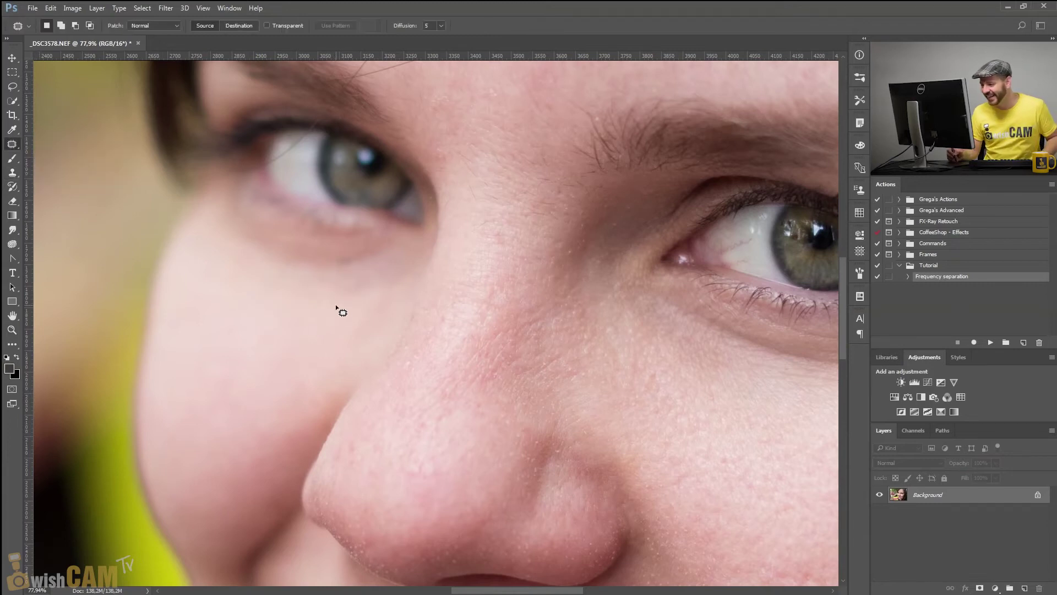
left_click_drag(355, 255, 320, 258)
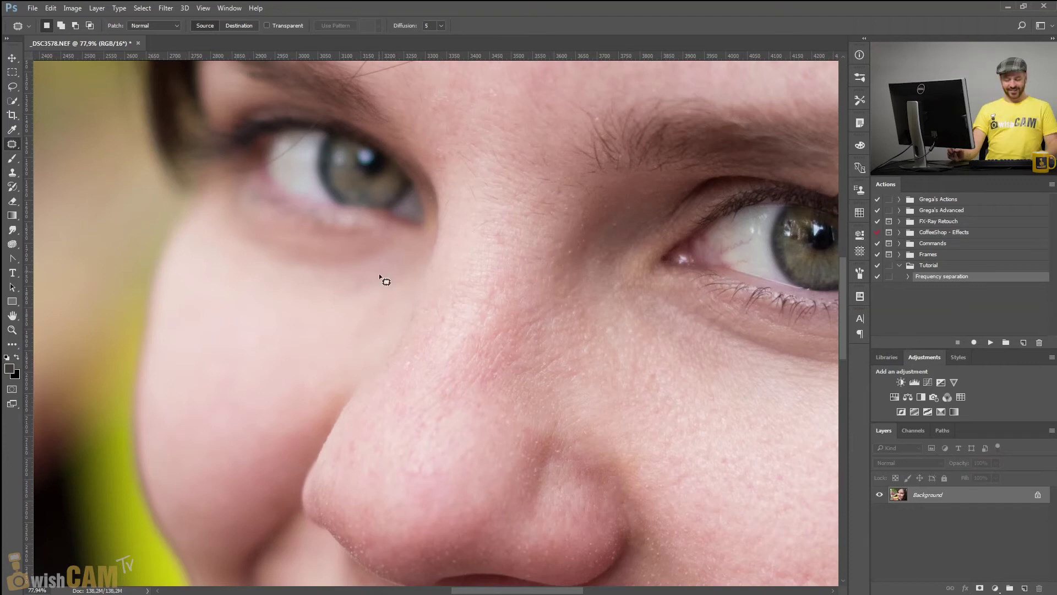
key("ctrl+0")
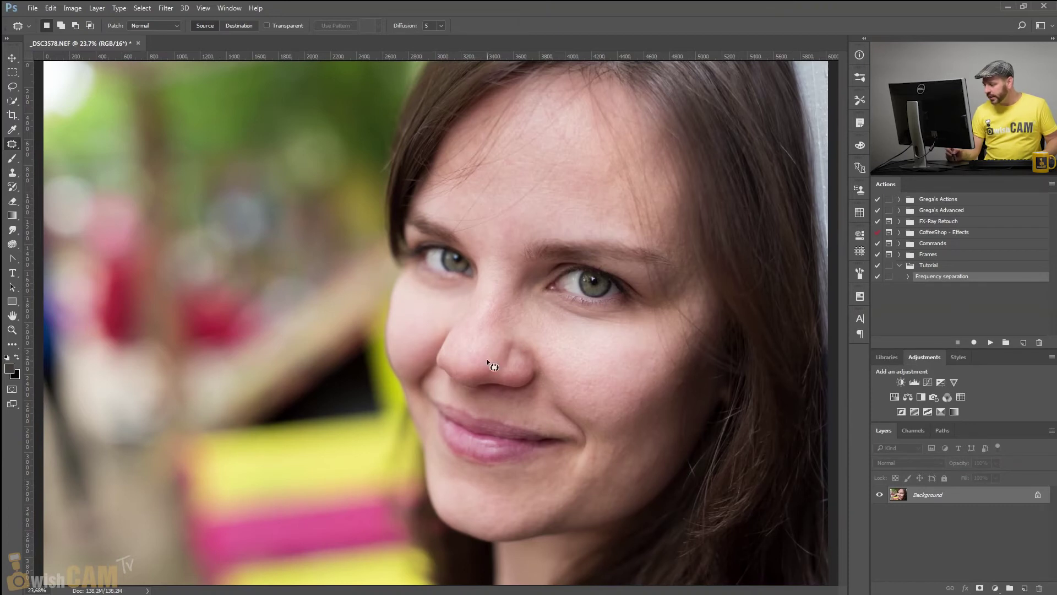
- Add a Hue/Saturation adjustment layer targeting Reds with Hue set to +4
left_click(894, 396)
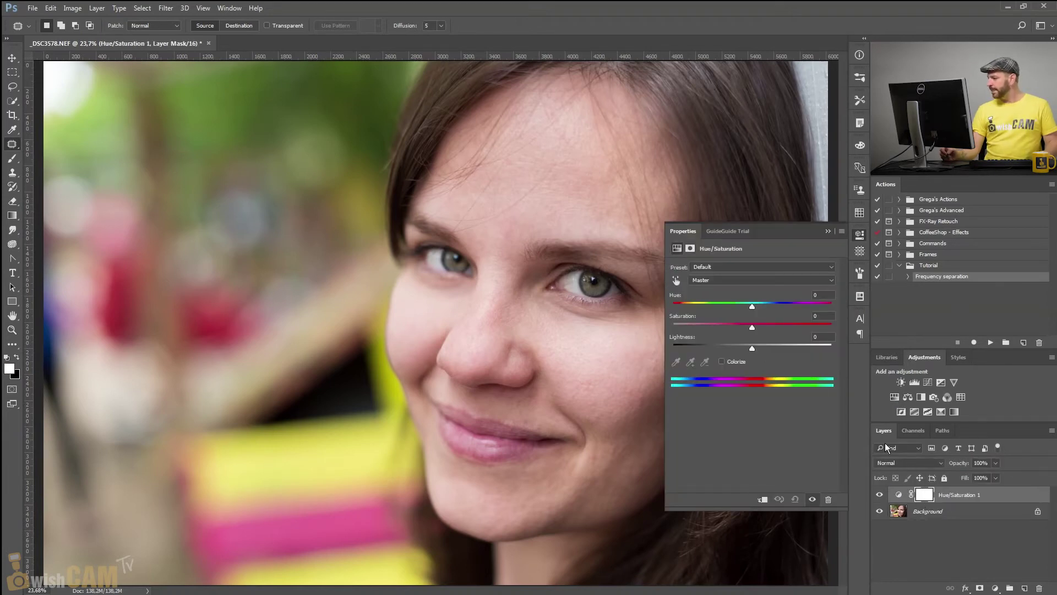
left_click(765, 280)
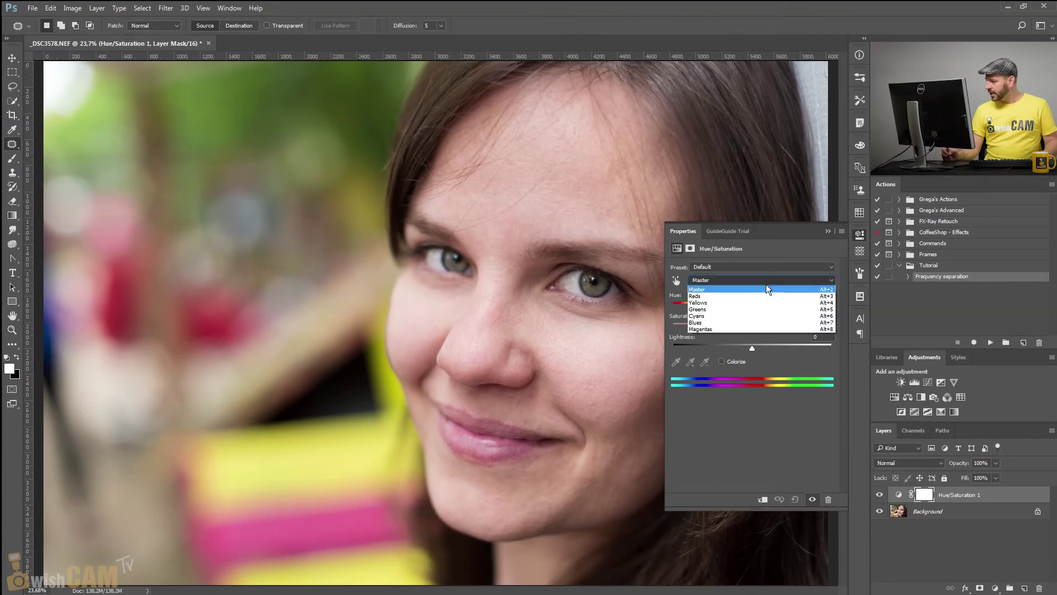
left_click(716, 289)
mouse_move(751, 307)
left_mouse_down()
mouse_move(817, 309)
mouse_move(754, 306)
left_mouse_up()
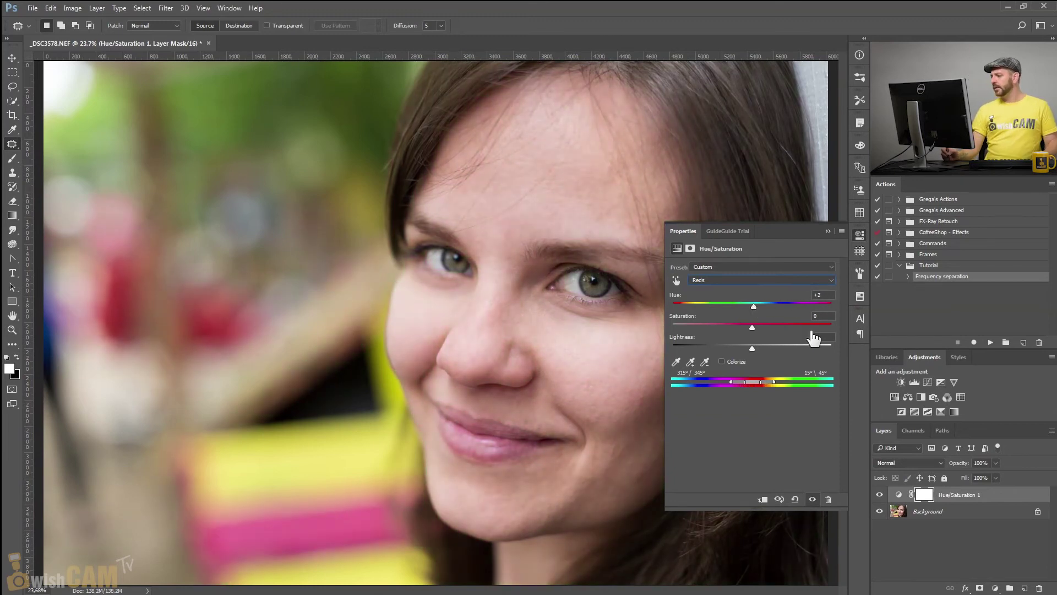
left_click(821, 295)
type("4")
left_click(926, 495)
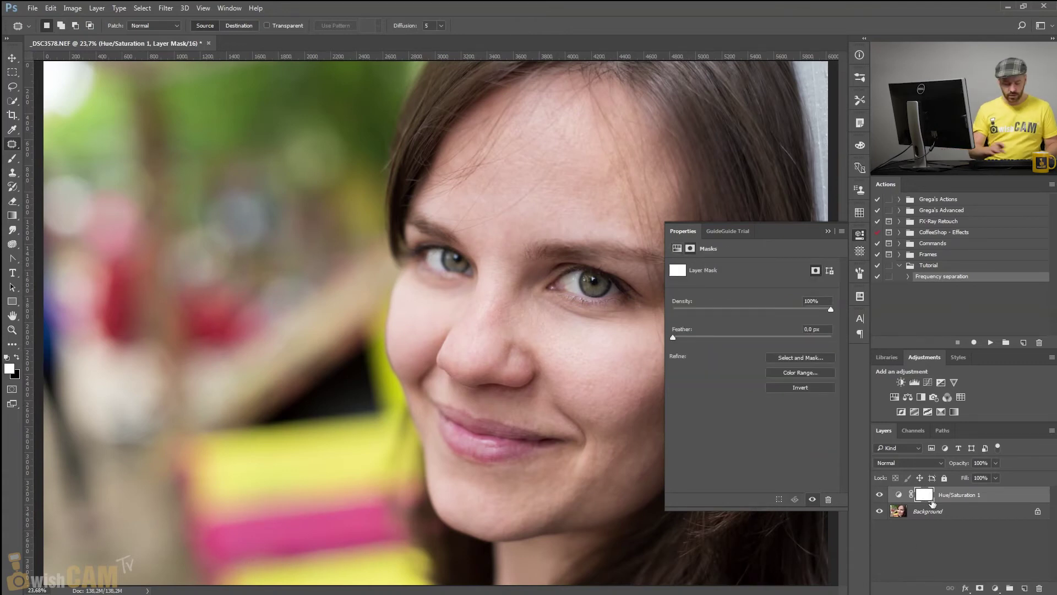
- Invert the Hue/Saturation 1 mask to black, set a 402 px brush, and toggle the layer to compare
key("ctrl+i")
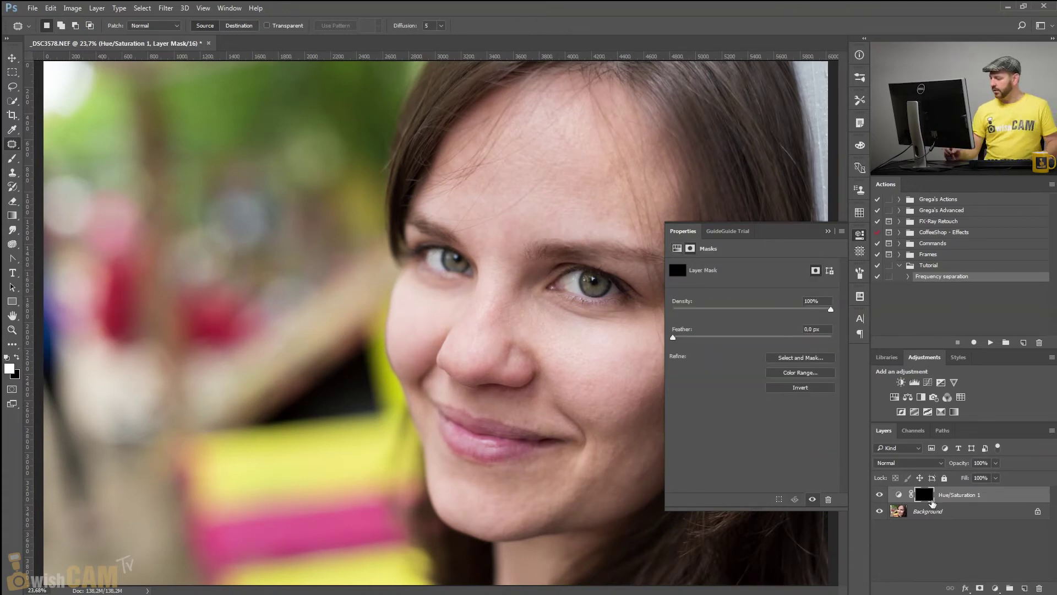
key("b")
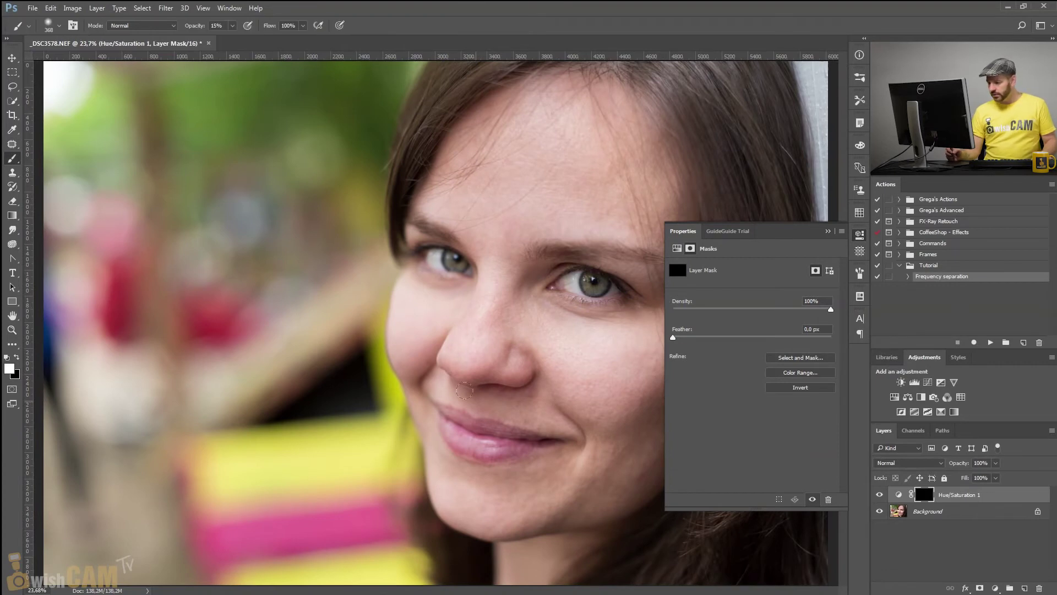
left_click_drag(538, 349, 550, 349)
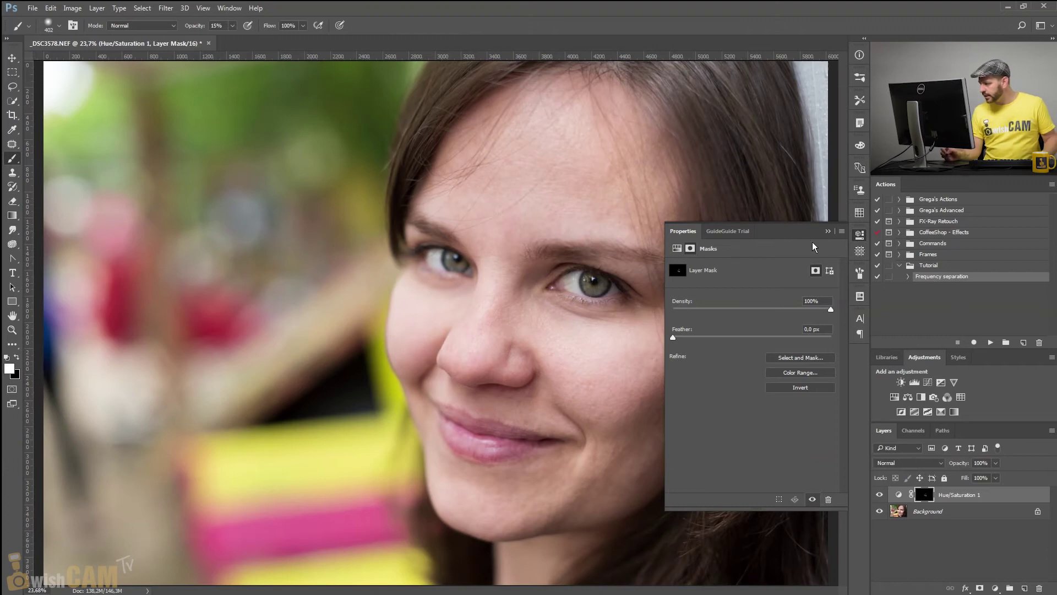
left_click(828, 231)
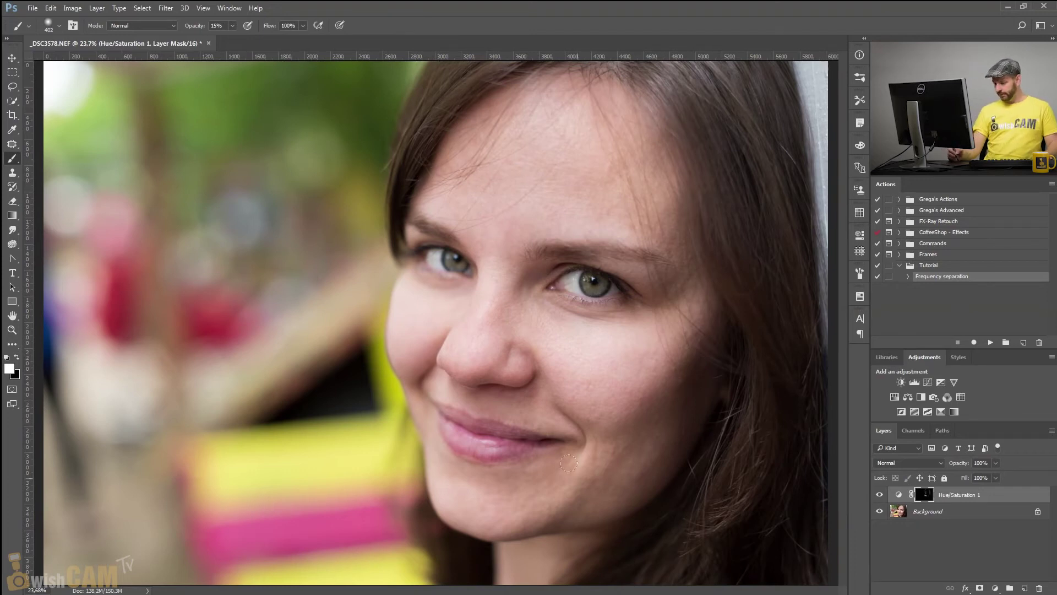
left_click(879, 496)
left_click(879, 496)
left_click(879, 495)
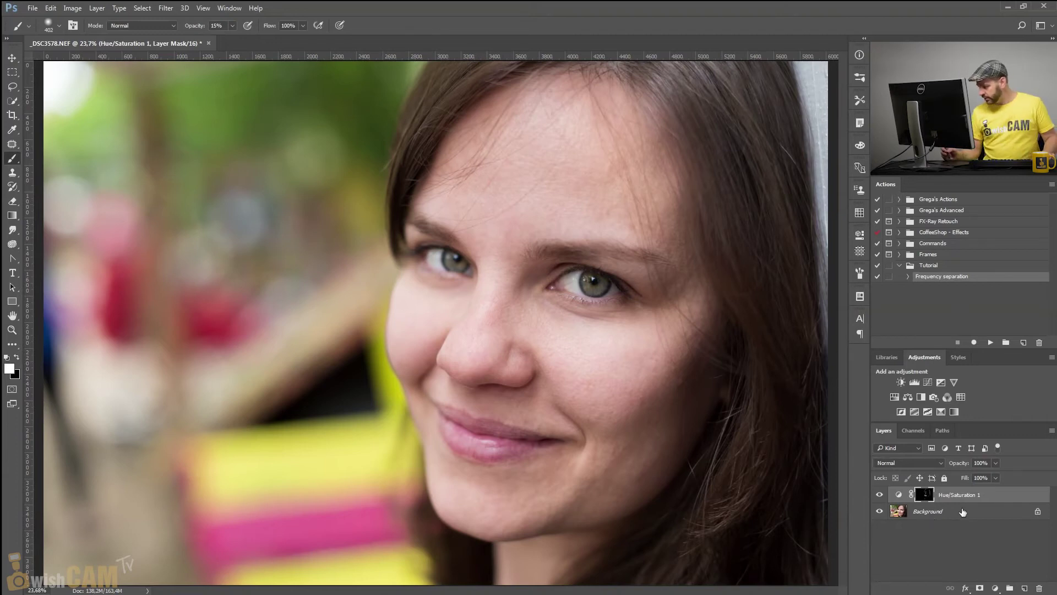
- Merge visible layers into the Background, zoom out, and duplicate it twice with Ctrl+J
right_click(934, 512)
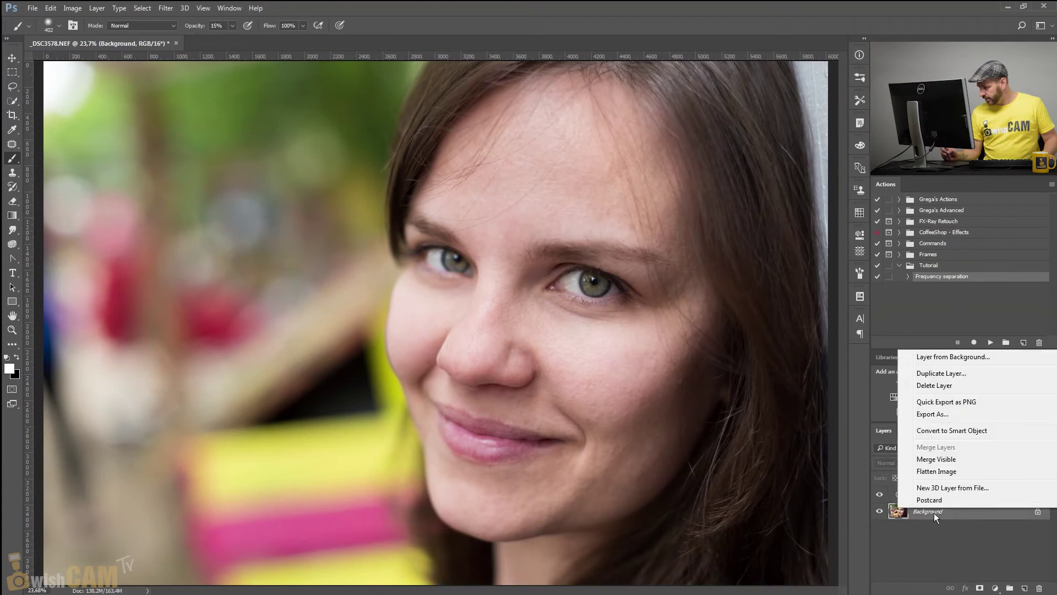
left_click(945, 468)
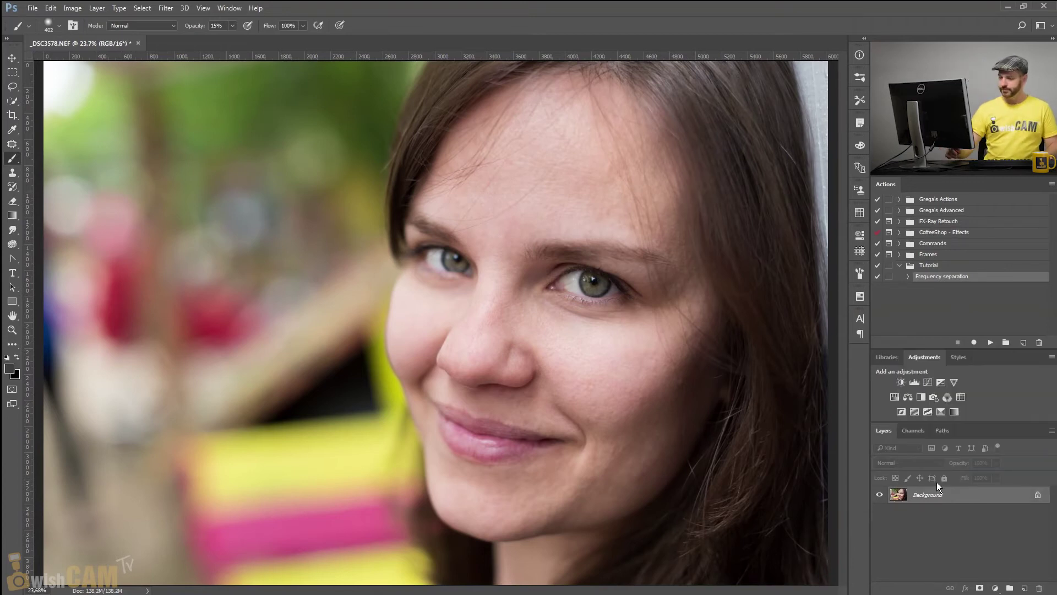
key("ctrl+minus")
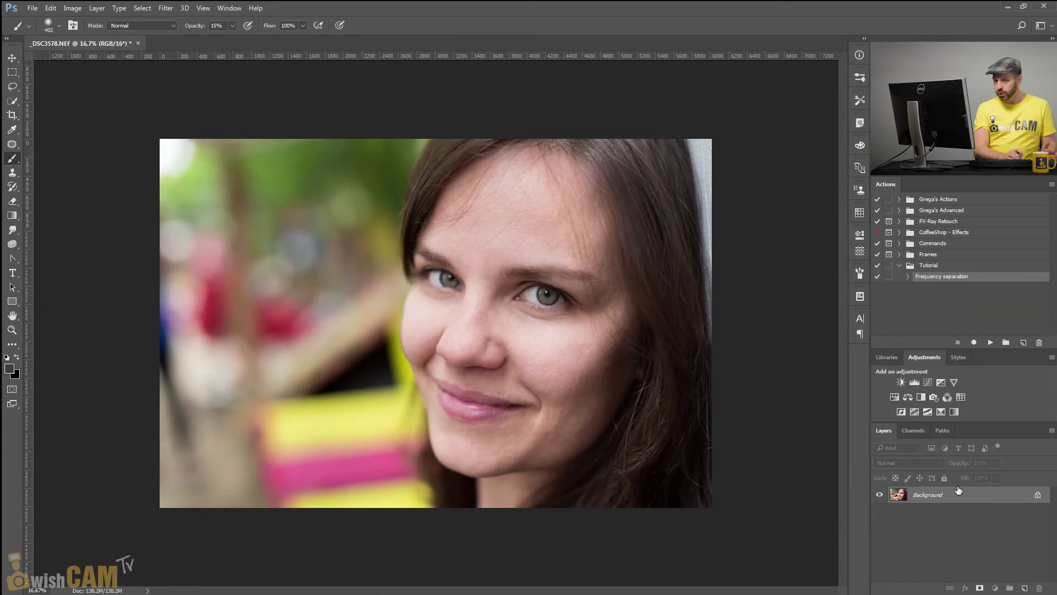
key("ctrl+j")
key("ctrl+j")
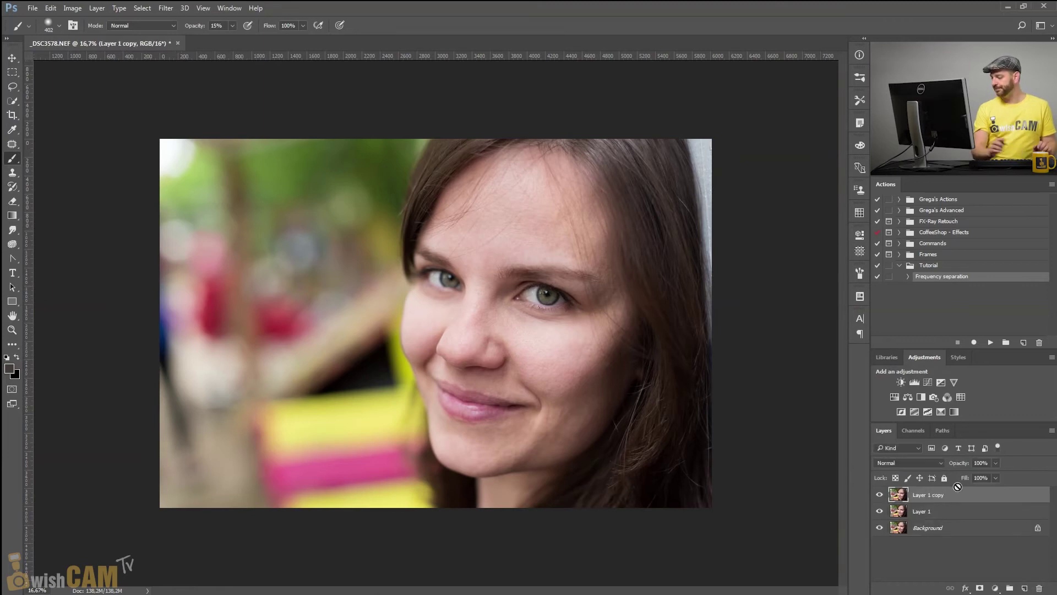
- Rename Layer 1 to 'Barve, oni, Svetlost' and Layer 1 copy to 'Teksture', then hide Teksture
left_click(923, 513)
double_click(923, 511)
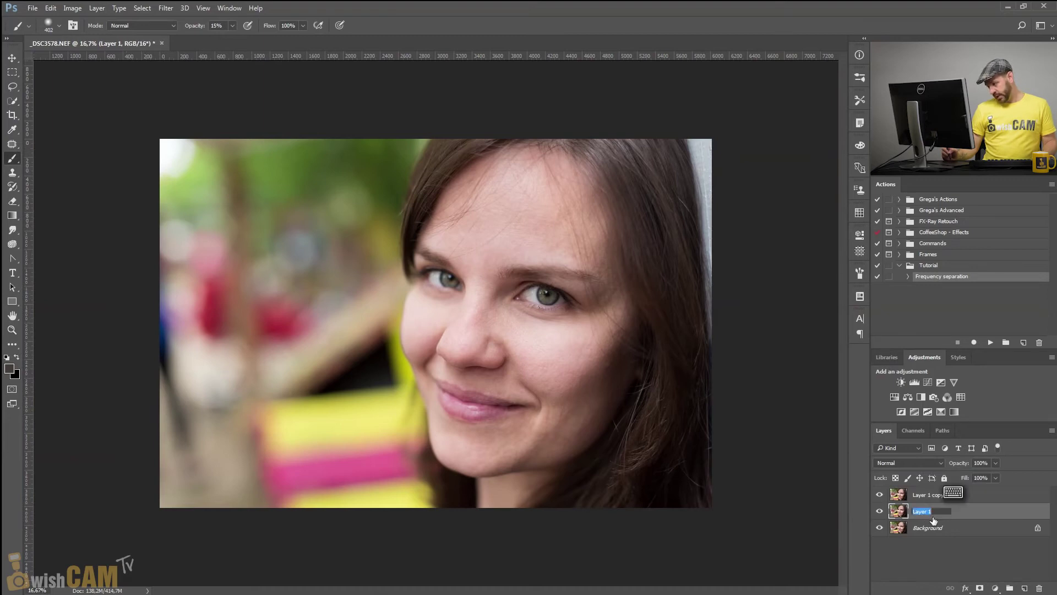
type("Barve, on")
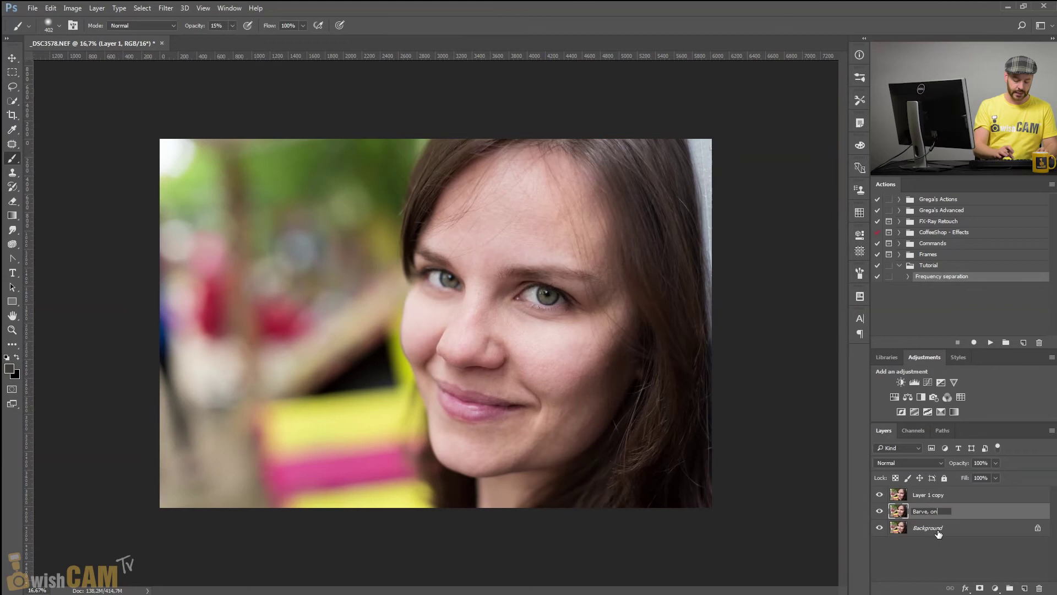
type("vetlost")
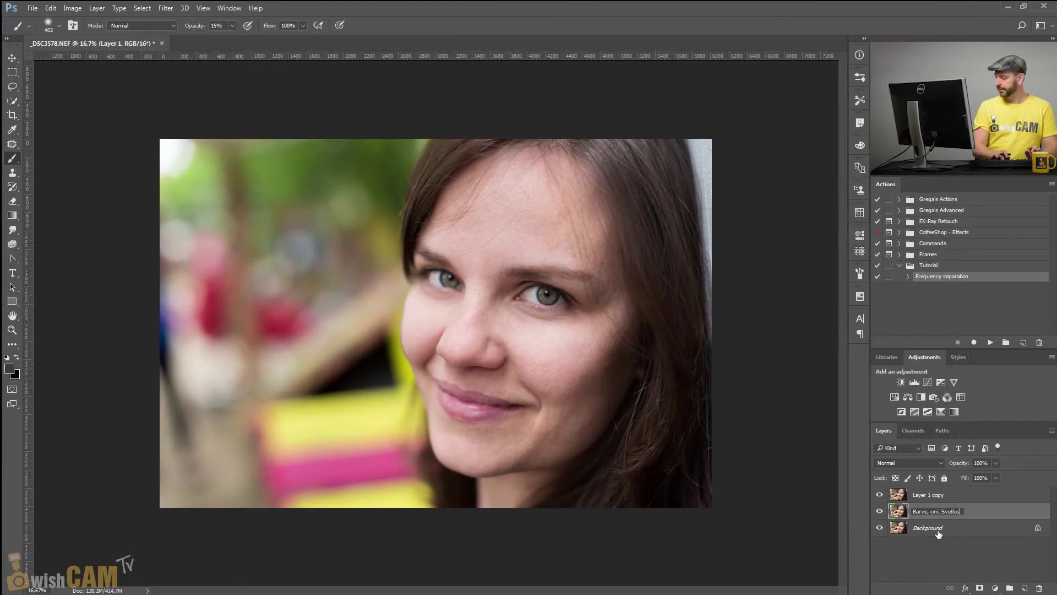
key("Return")
double_click(922, 494)
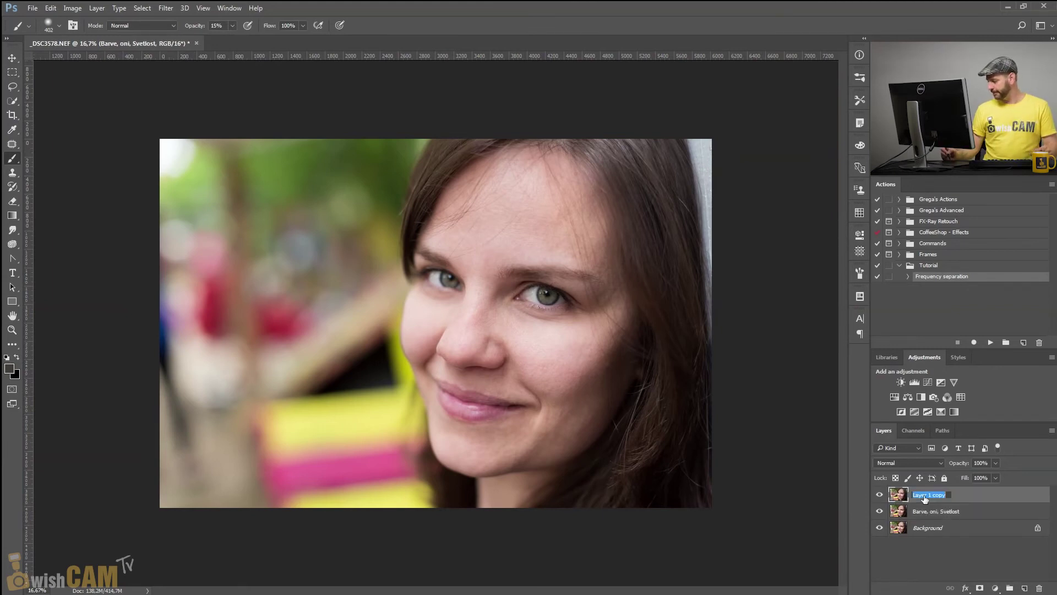
type("Teksture")
key("Return")
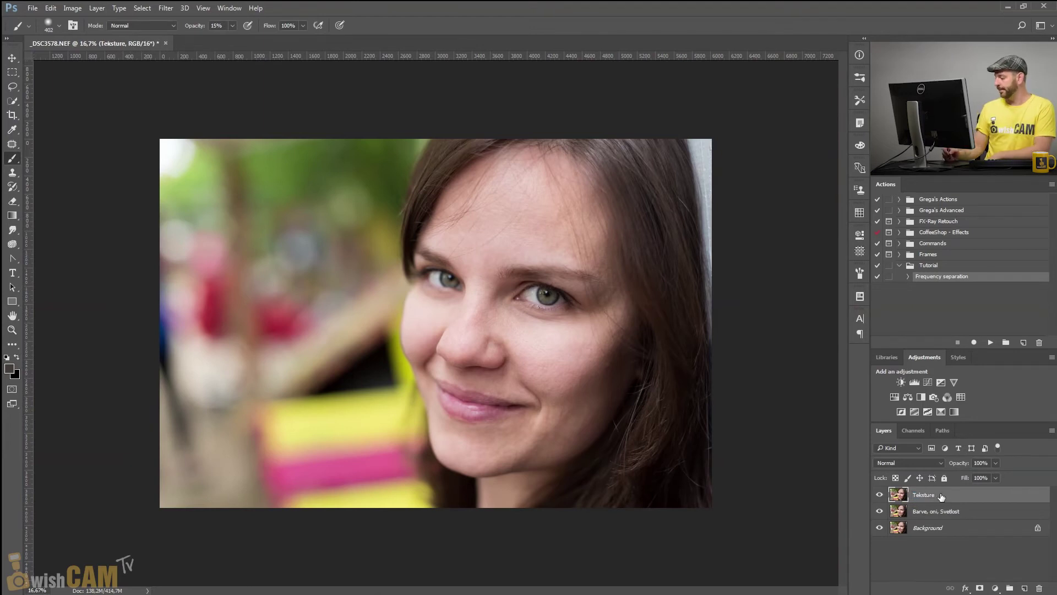
left_click(880, 495)
- Correct the misspelled layer name to 'Barve, Toni, Svetlost'
left_click(936, 511)
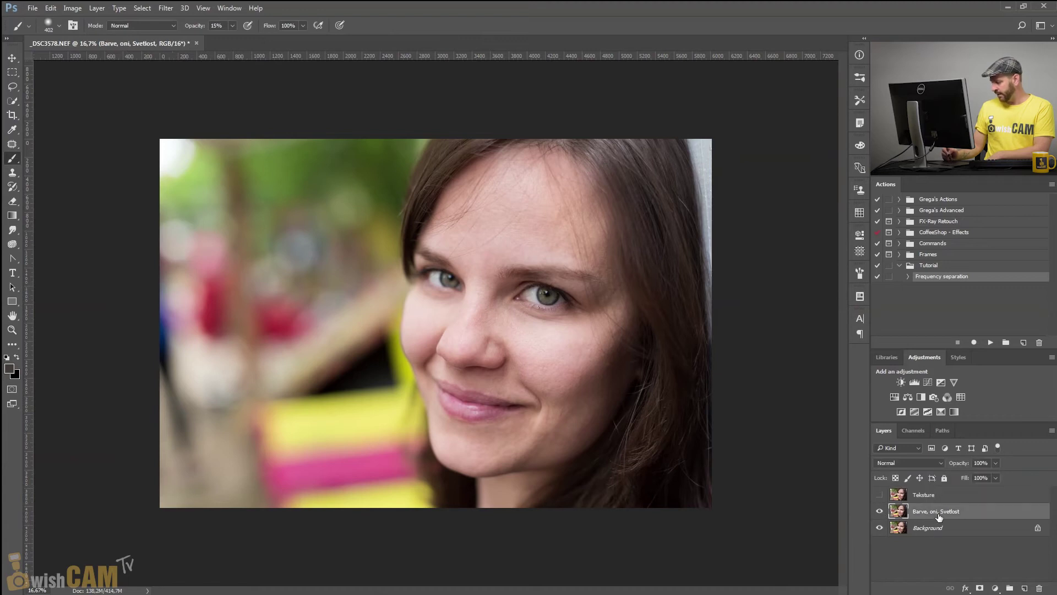
double_click(930, 513)
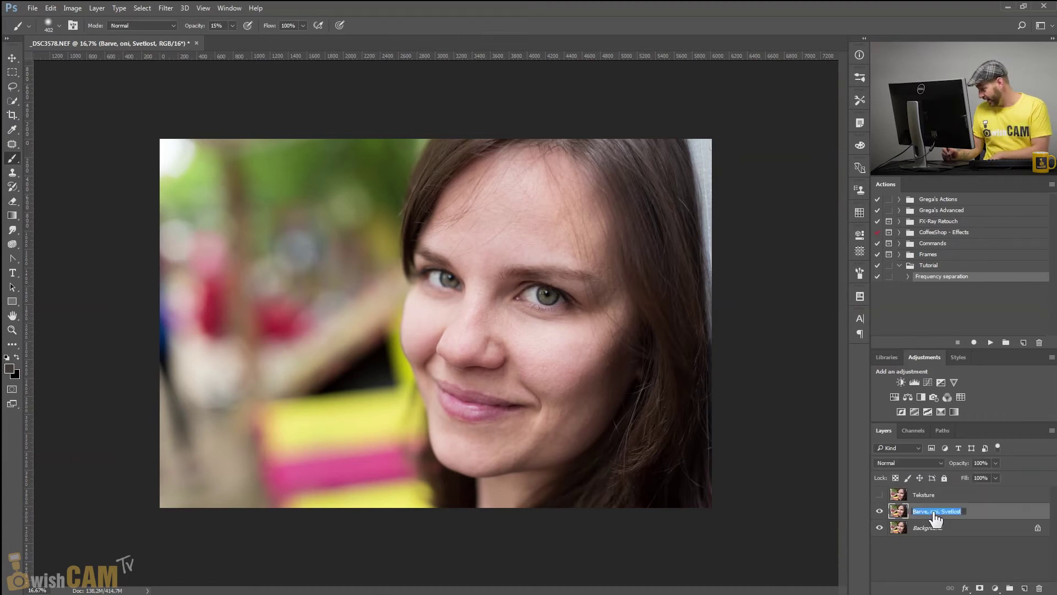
left_click(931, 514)
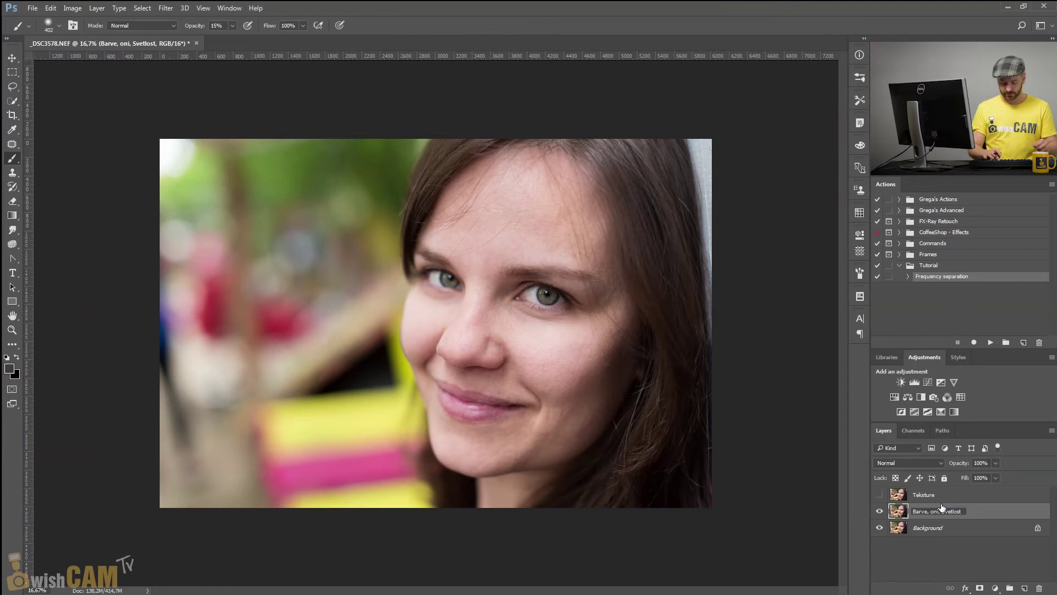
type("T")
key("Return")
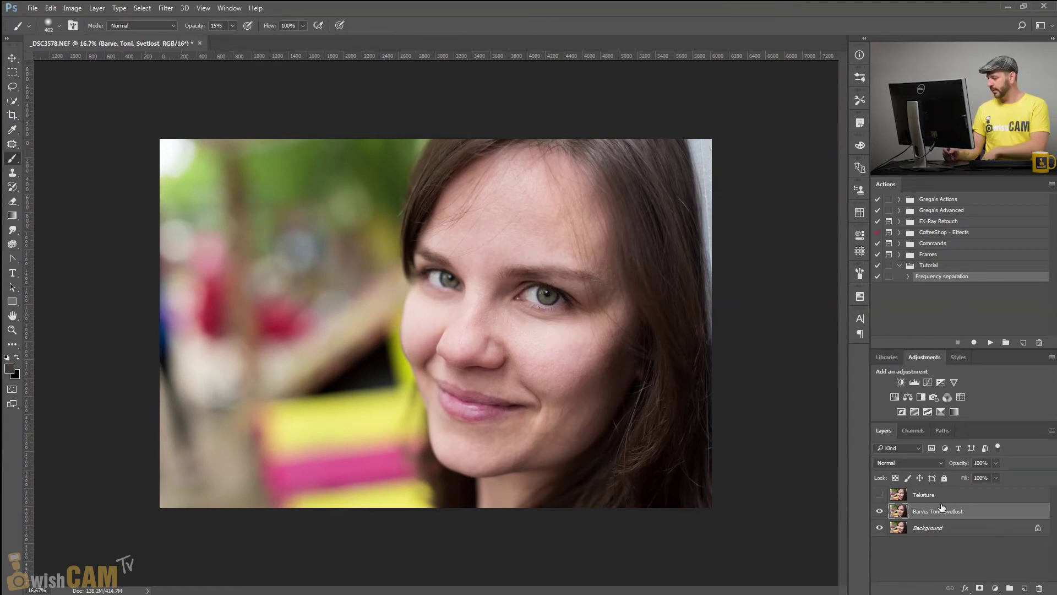
- Apply a 20-pixel Gaussian Blur to Barve, Toni, Svetlost, then show and select Teksture
left_click(165, 8)
mouse_move(171, 129)
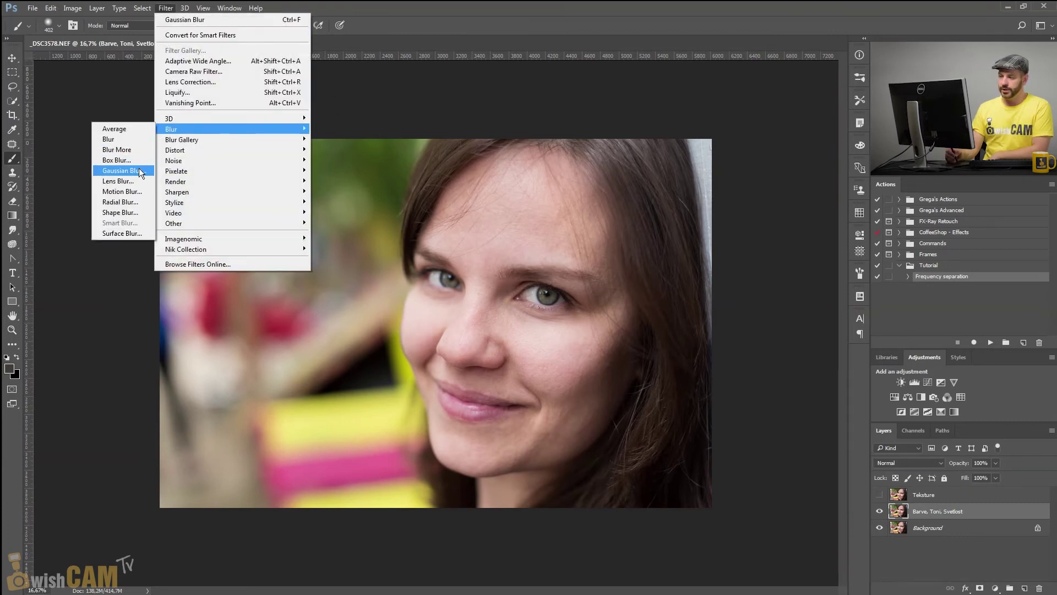
left_click(140, 174)
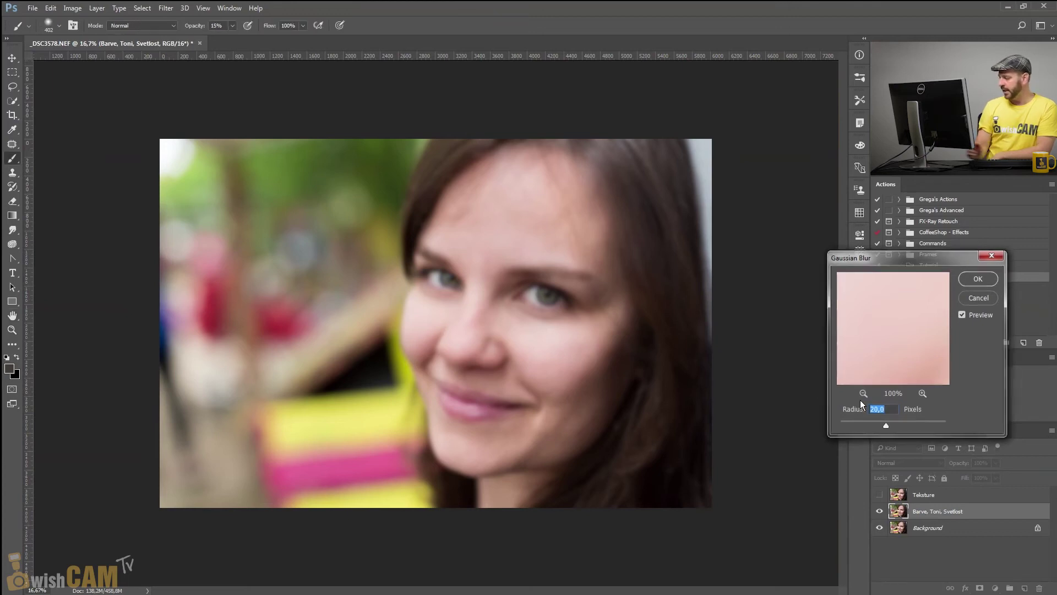
key("Return")
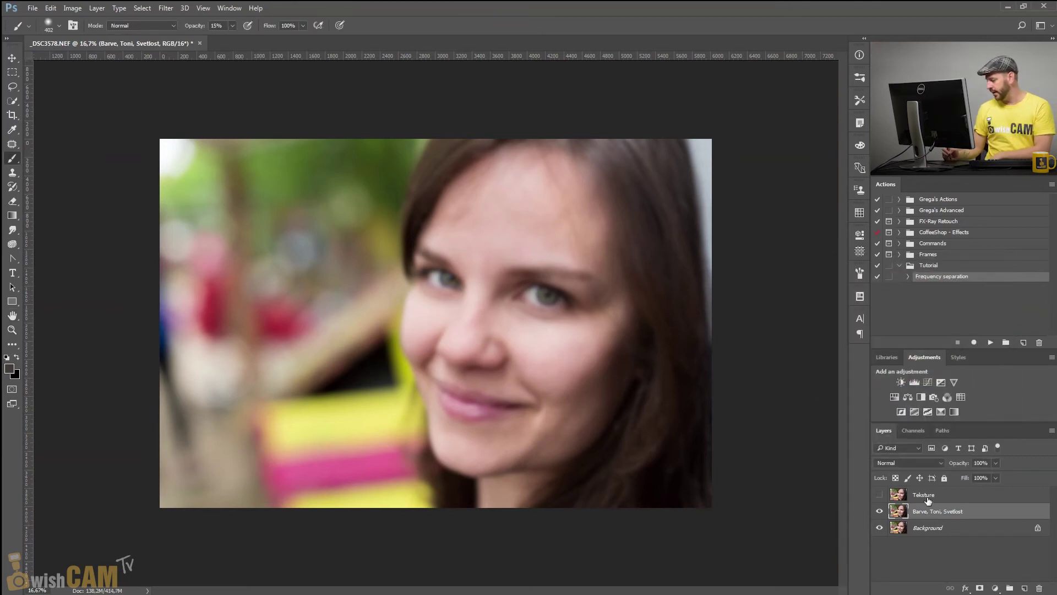
left_click(925, 498)
left_click(880, 495)
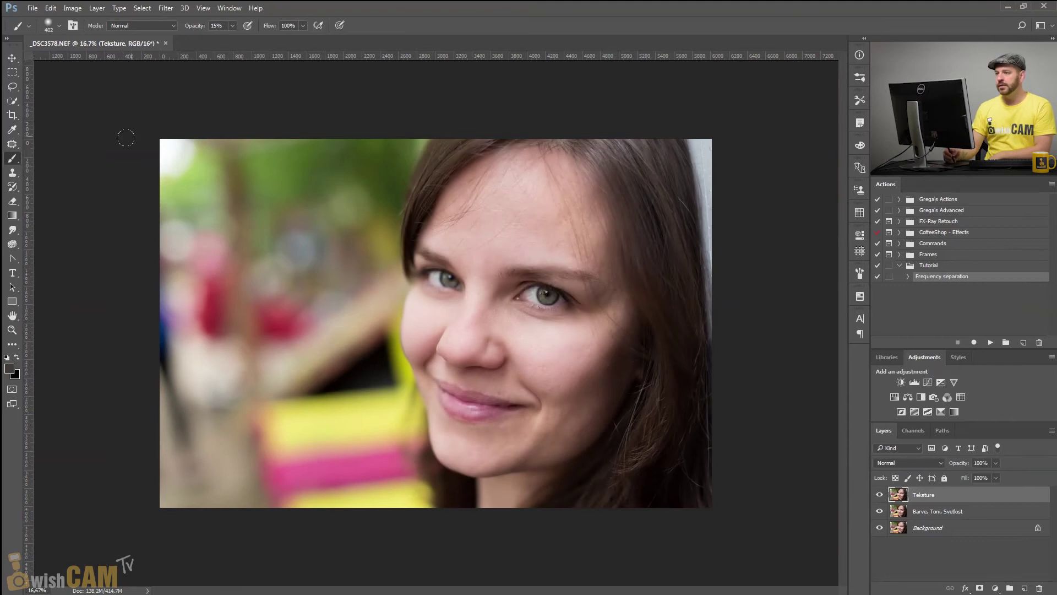
- In Apply Image, choose Barve, Toni, Svetlost as the source with Subtract blending
left_click(72, 8)
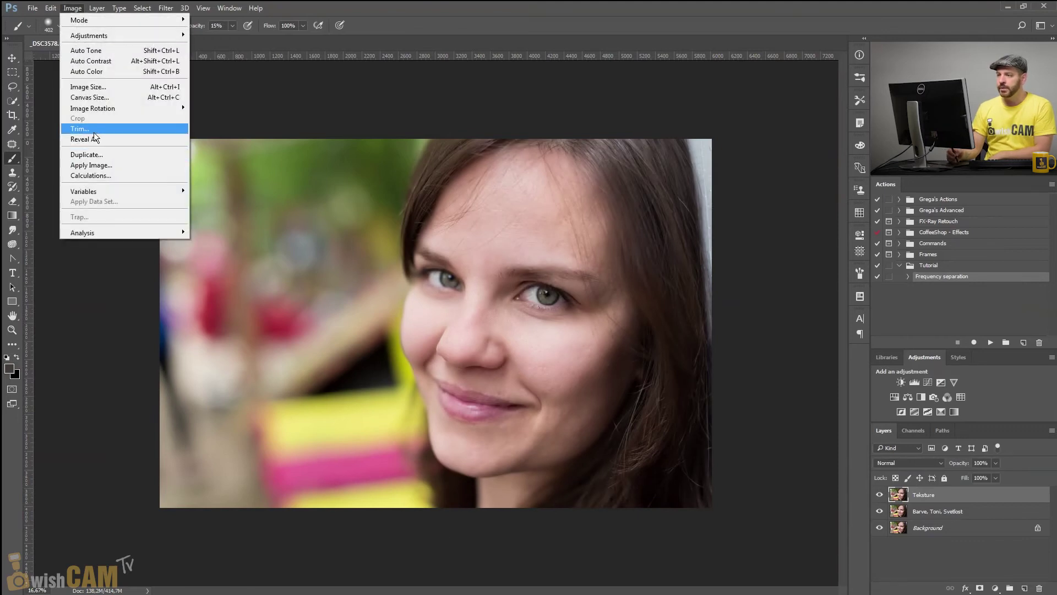
left_click(102, 165)
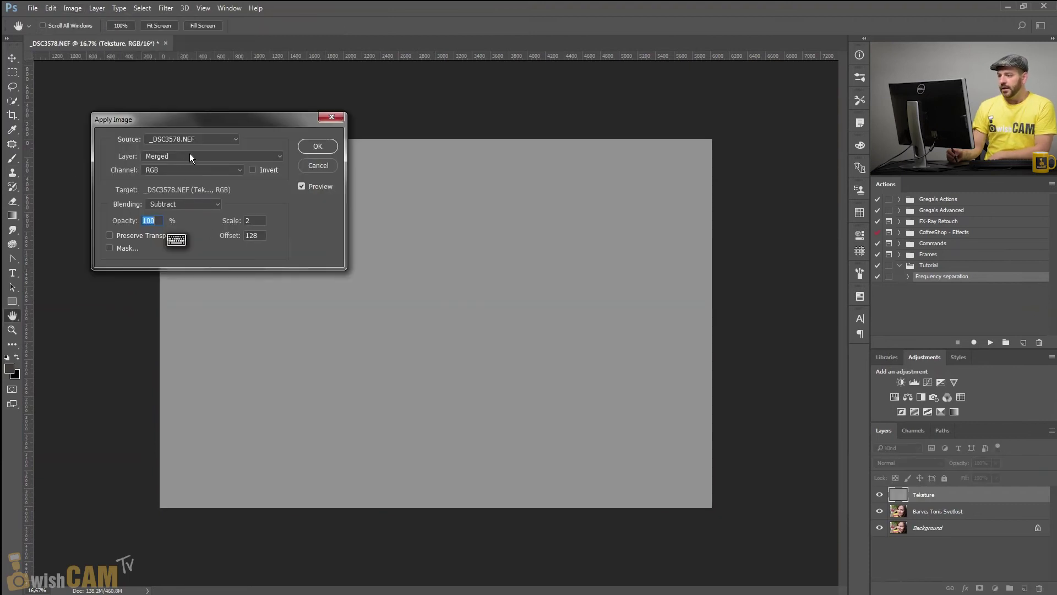
left_click(171, 156)
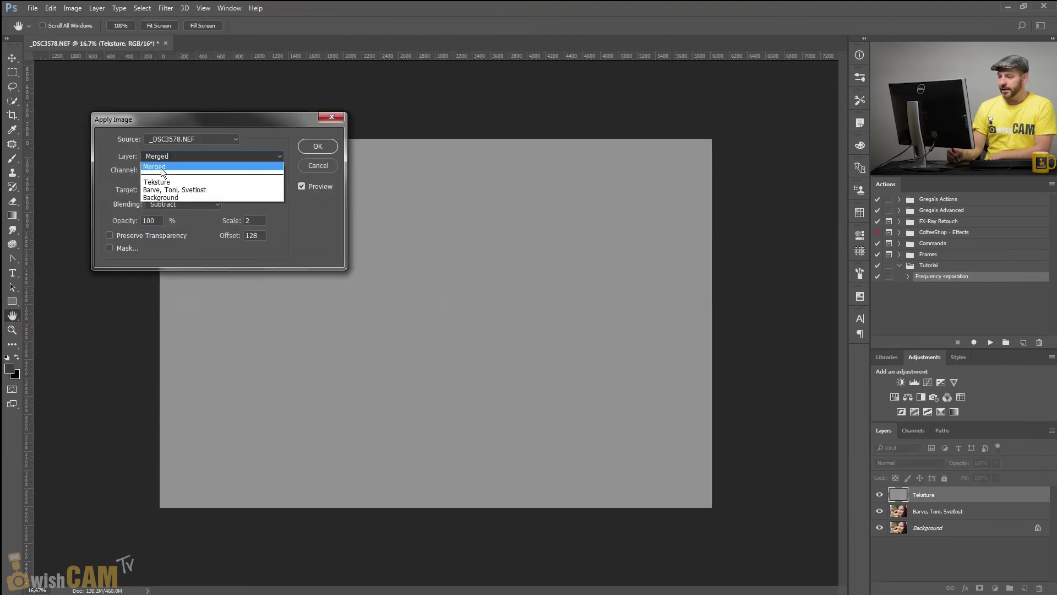
left_click(173, 190)
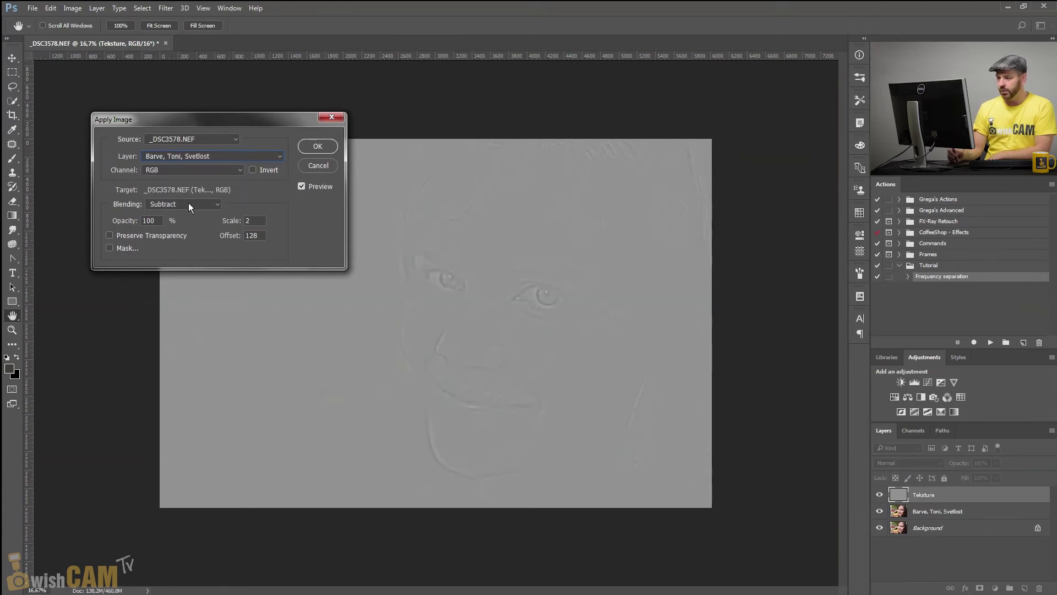
left_click(188, 205)
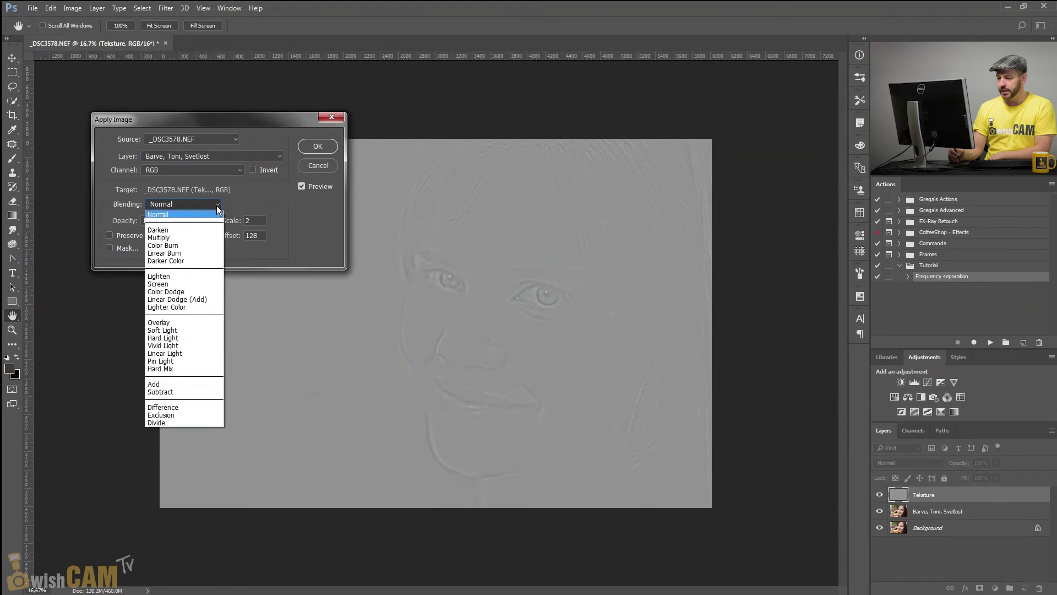
left_click(173, 391)
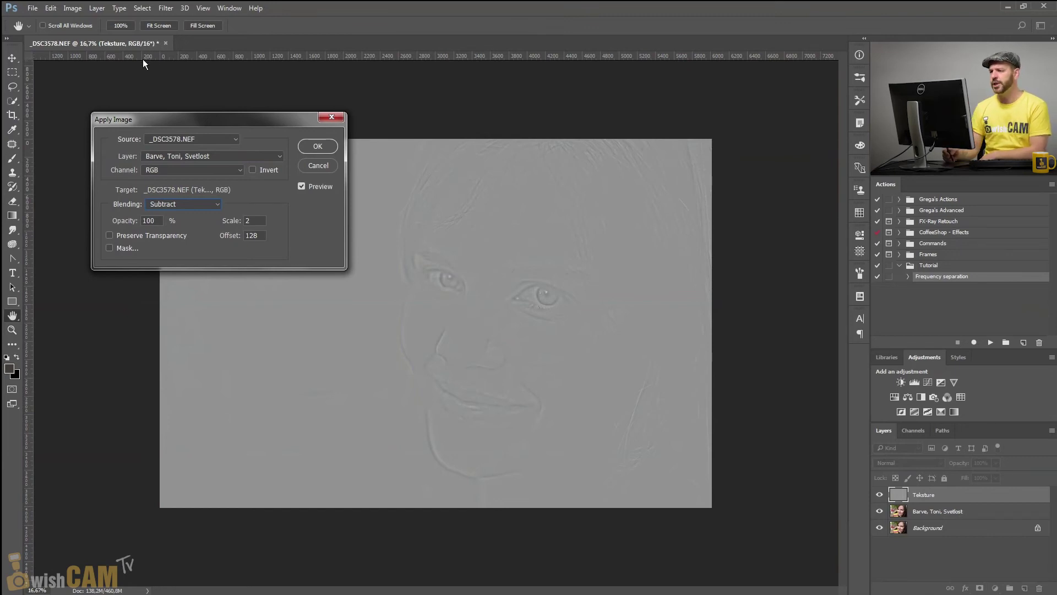
- Invert the source, use Add blending with Scale 2 and Offset 0, and apply to Teksture
left_click(252, 170)
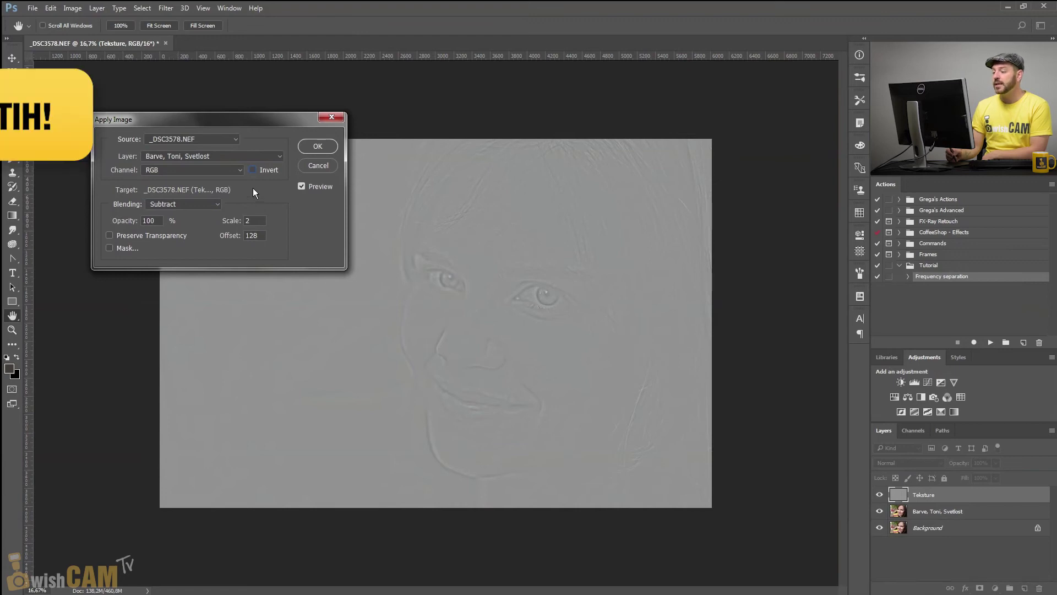
left_click(255, 170)
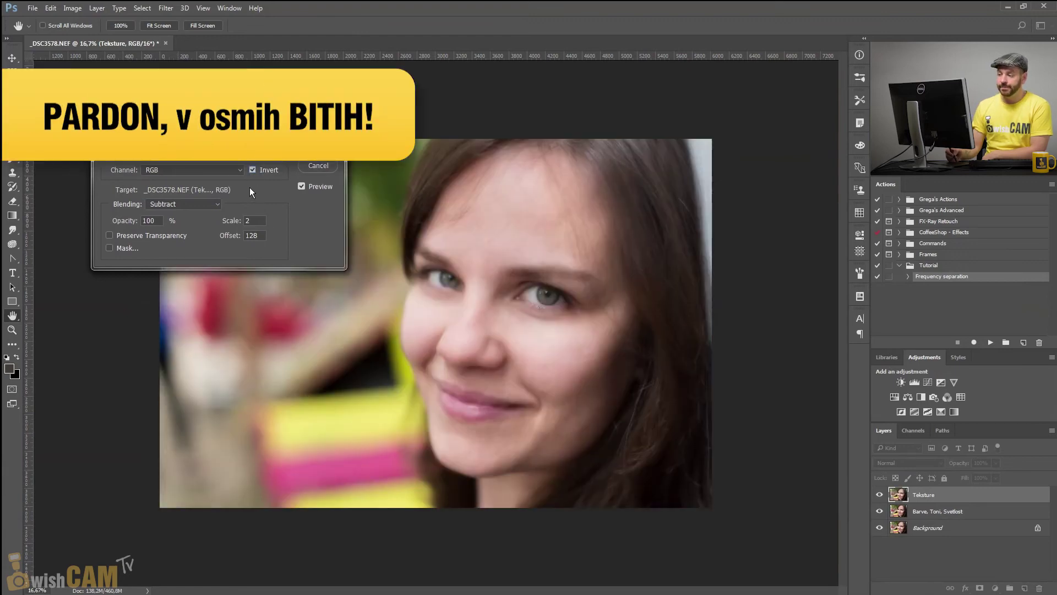
left_click(211, 203)
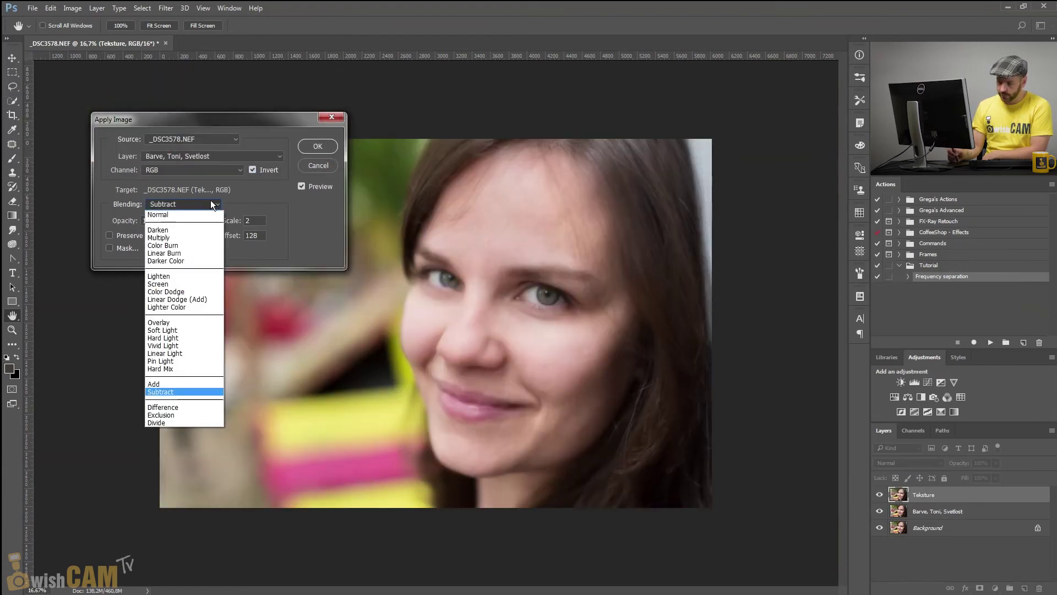
left_click(157, 384)
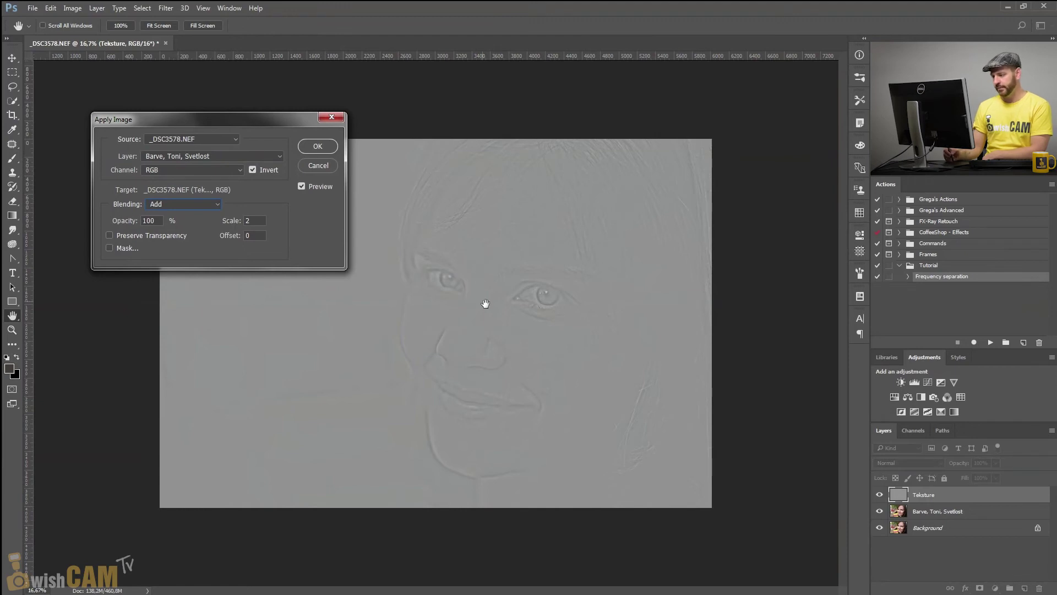
type("0")
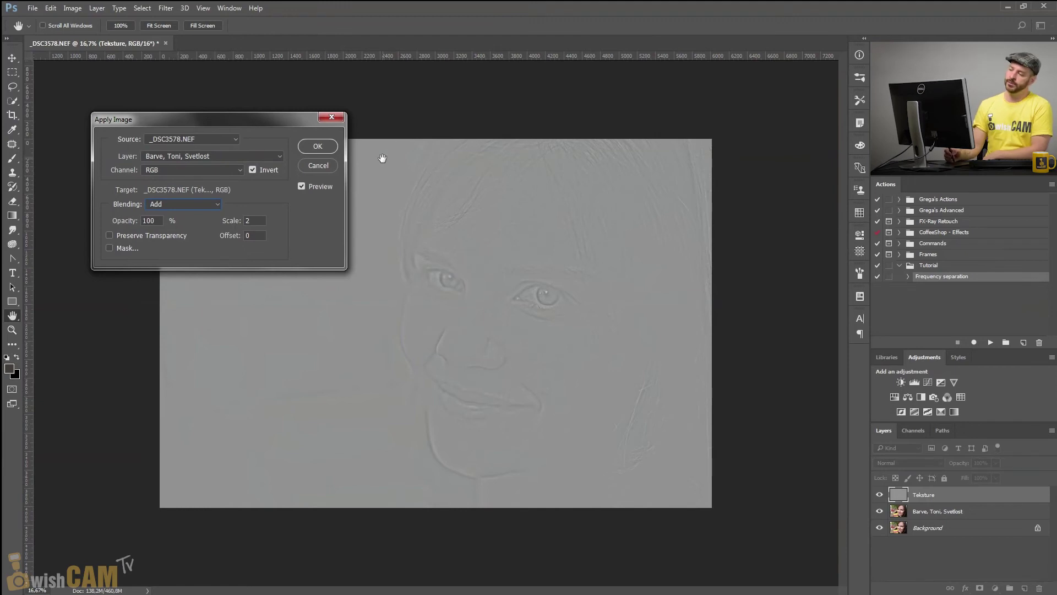
left_click(318, 146)
key("b")
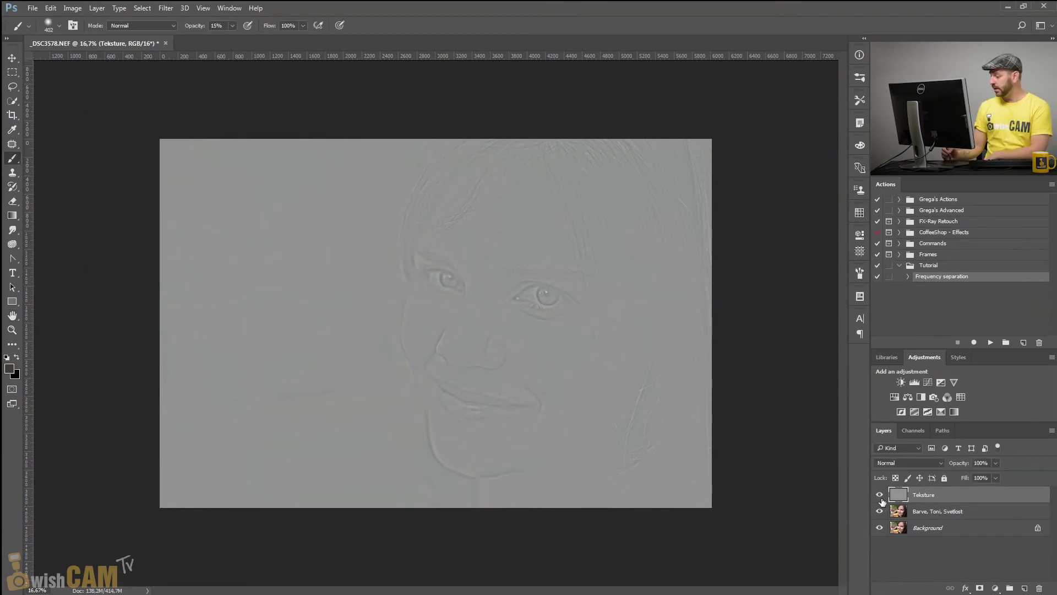
- Blend the Teksture layer in Linear Light, compare with visibility toggles, then select both retouching layers
left_click(927, 462)
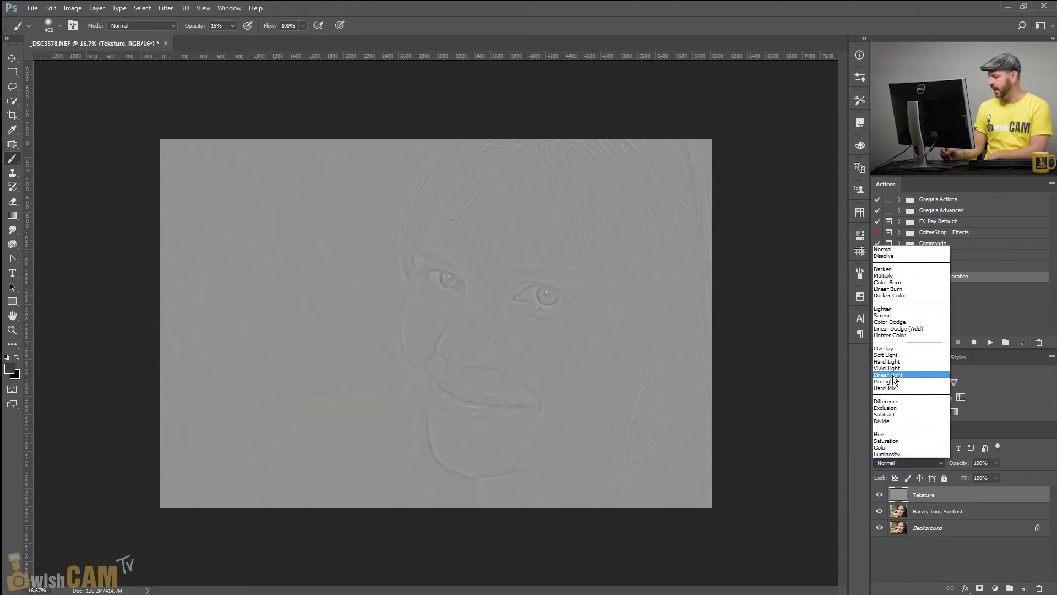
left_click(898, 375)
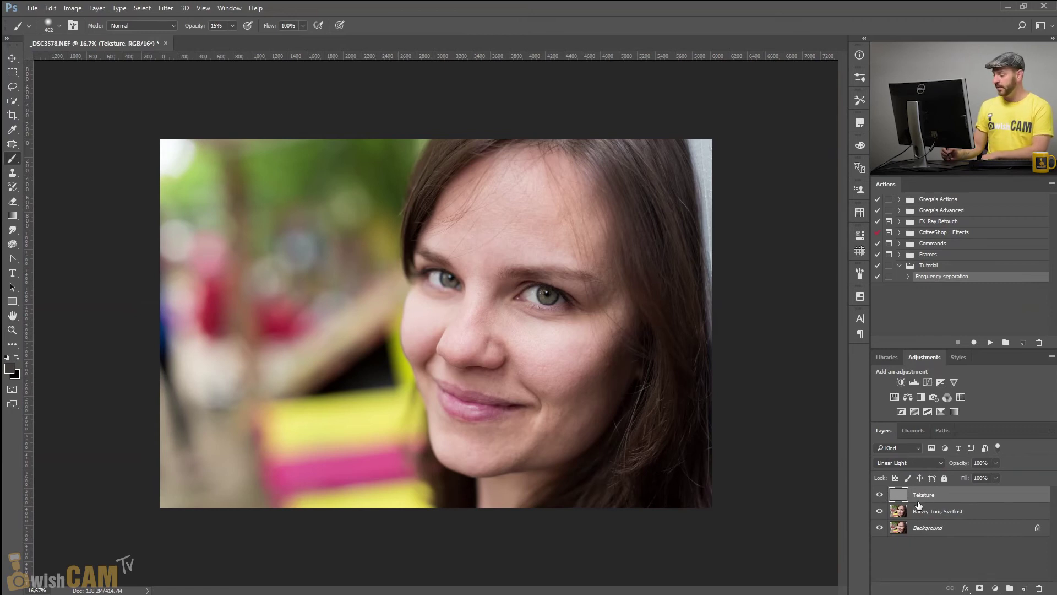
left_click(879, 495)
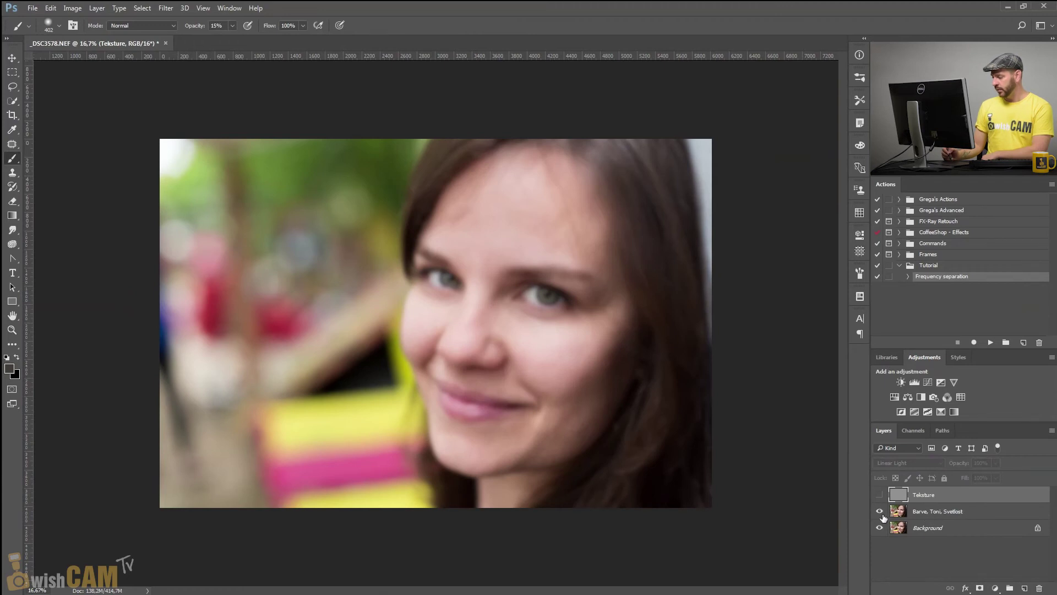
left_click(880, 511)
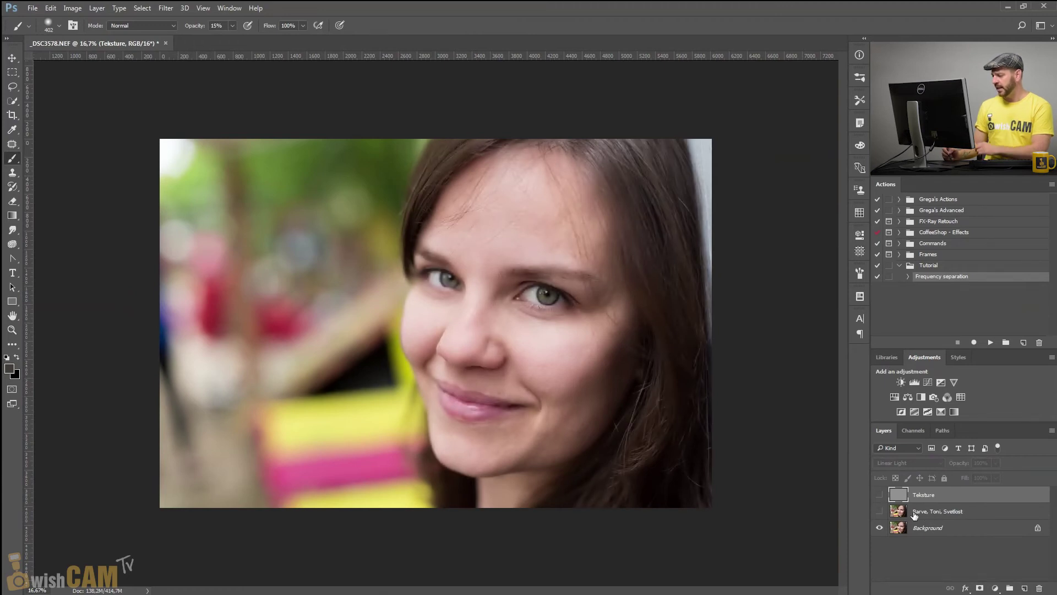
left_click(880, 494)
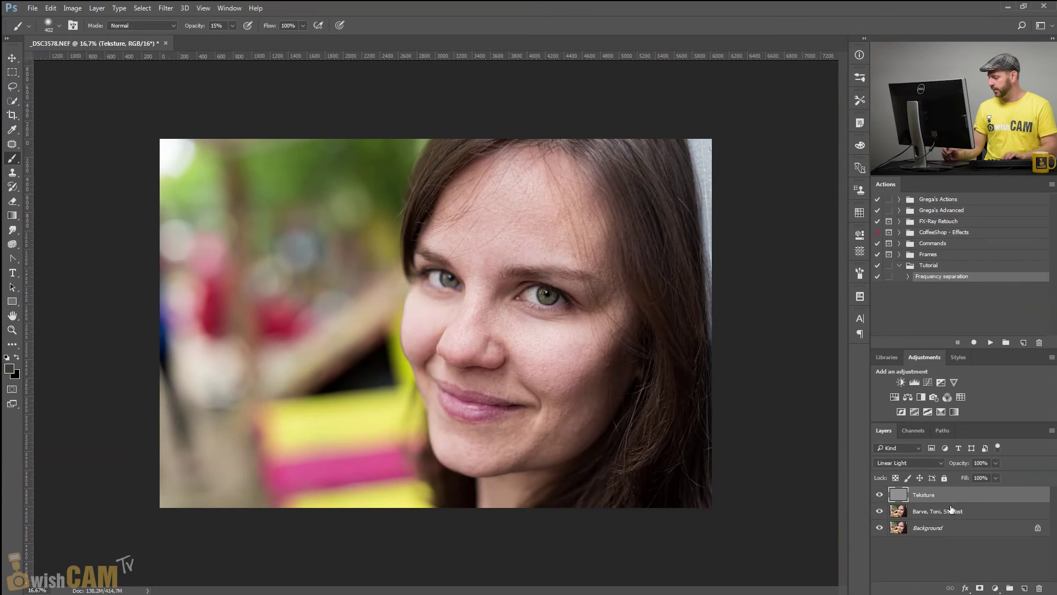
left_click(947, 511, "shift")
- Group the two retouching layers as 'Frequency Separation' and toggle the group to compare
left_click(1009, 588)
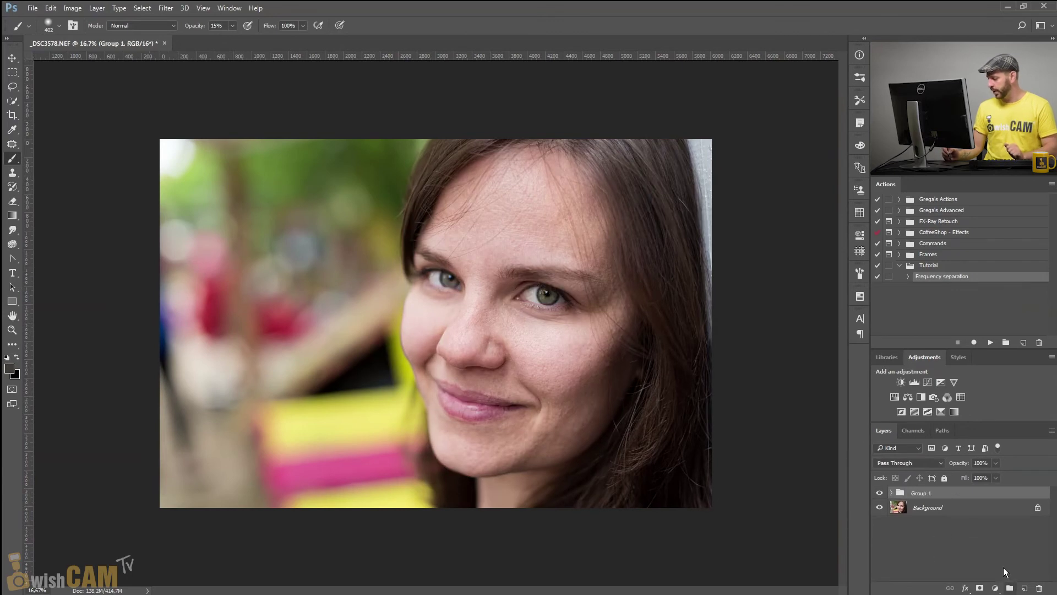
double_click(923, 494)
type("Fre")
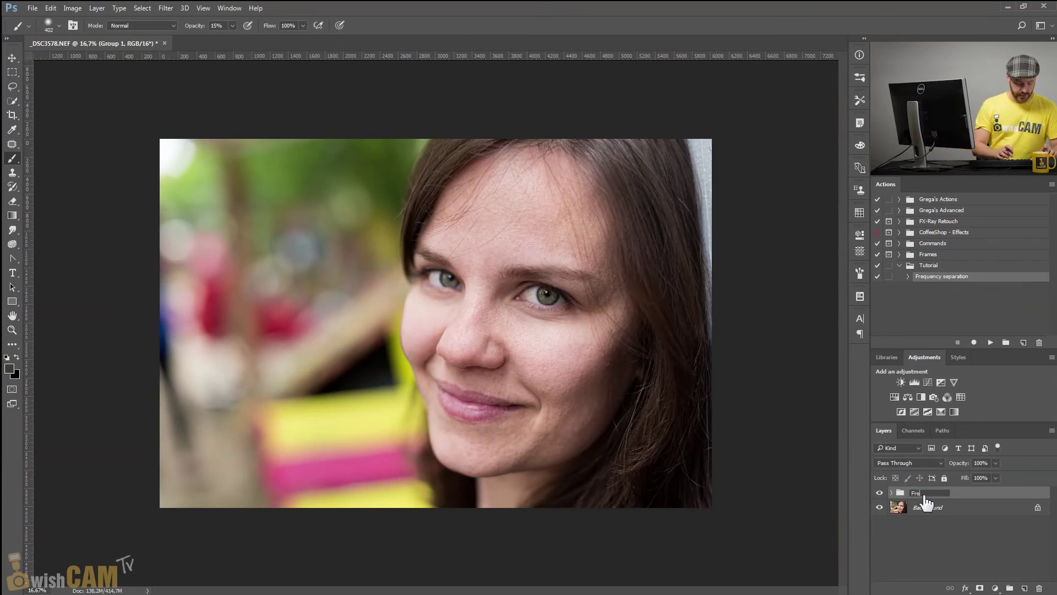
type("quency")
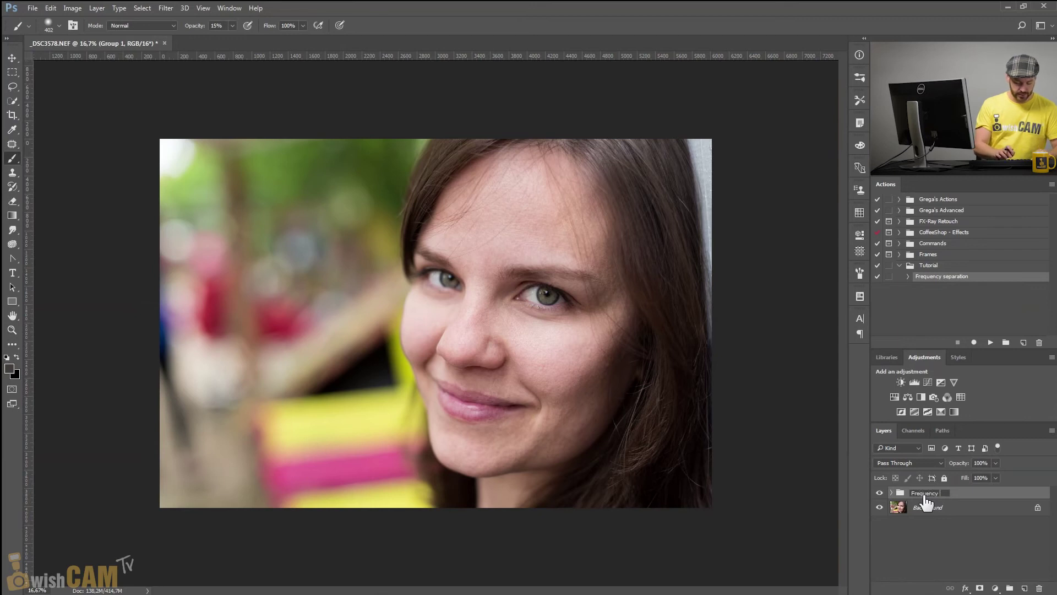
type(" Separation")
key("Return")
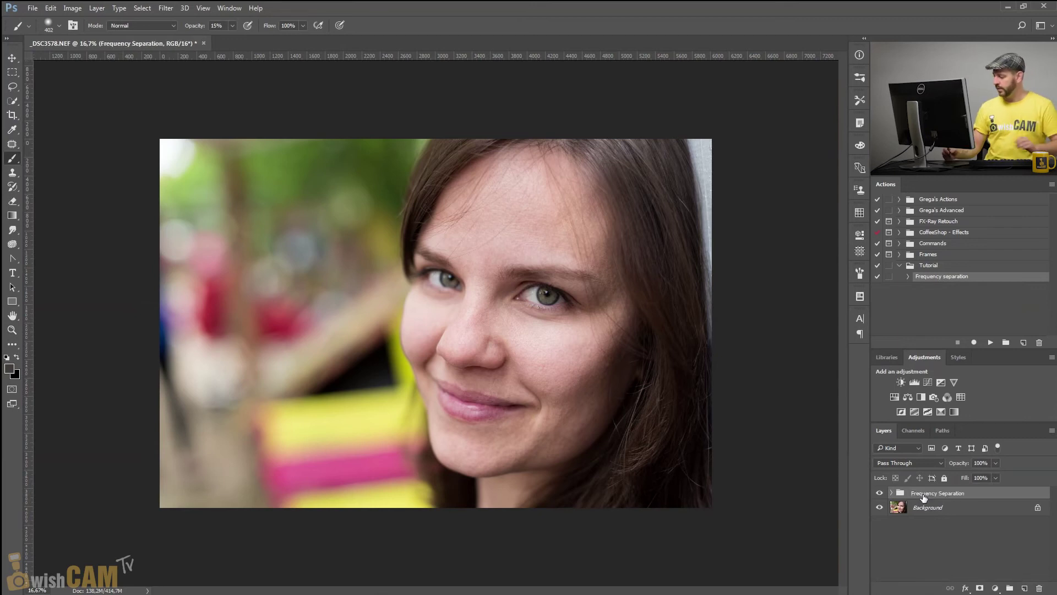
left_click(880, 492)
left_click(879, 493)
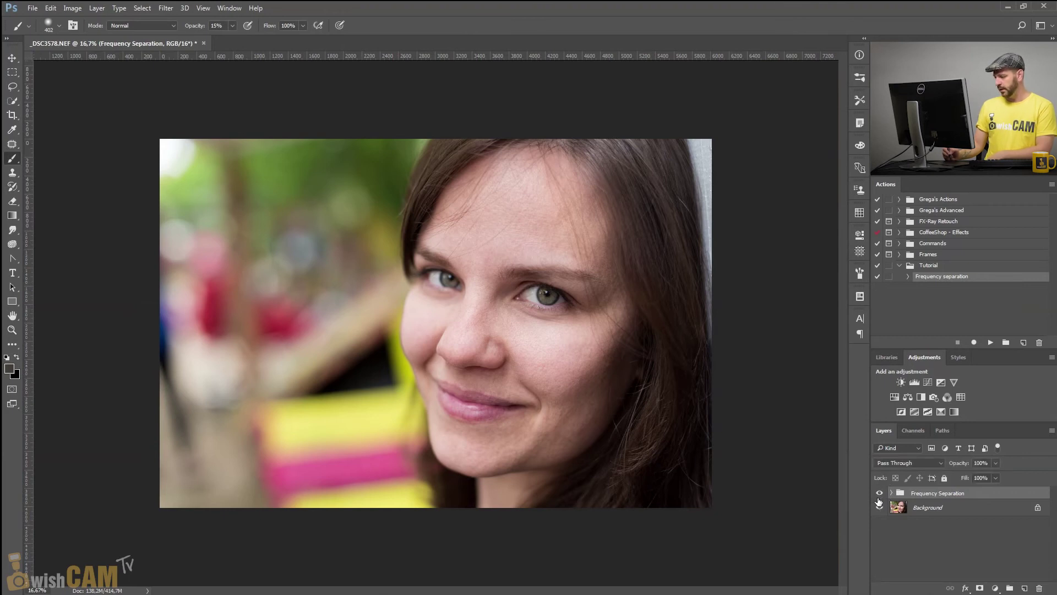
- Expand the group, view the texture alone, then hide Tekstura to show the blurred colour layer
left_click(879, 494)
left_click(891, 493)
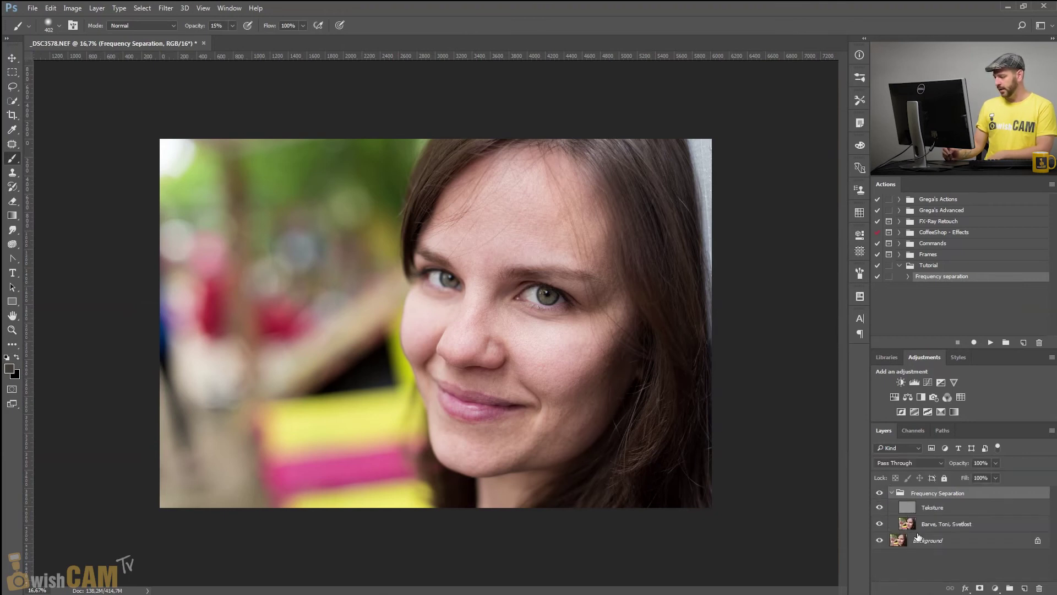
left_click(939, 507)
left_click(880, 524)
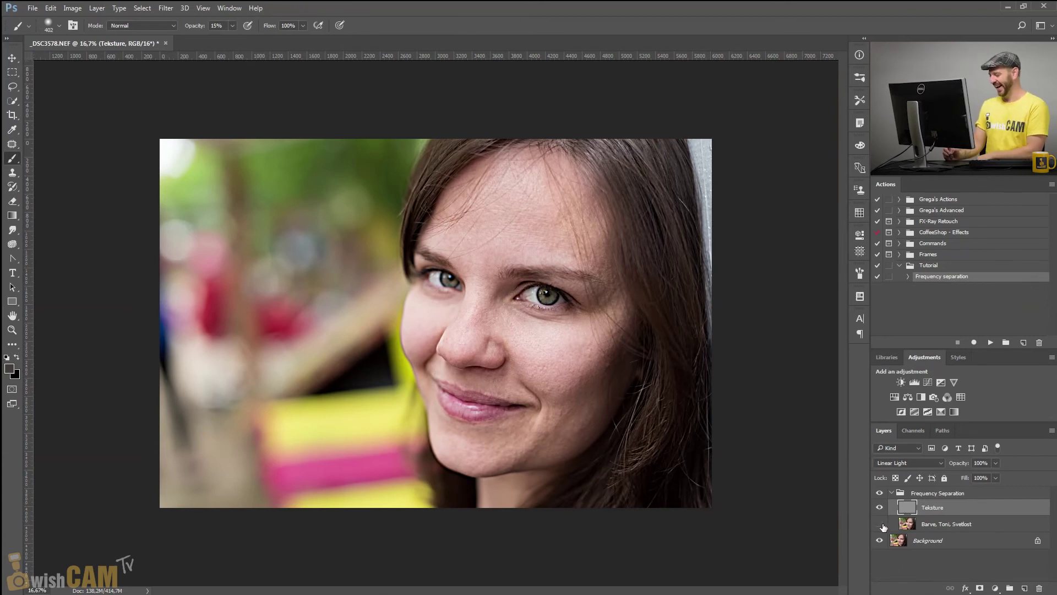
left_click(879, 507)
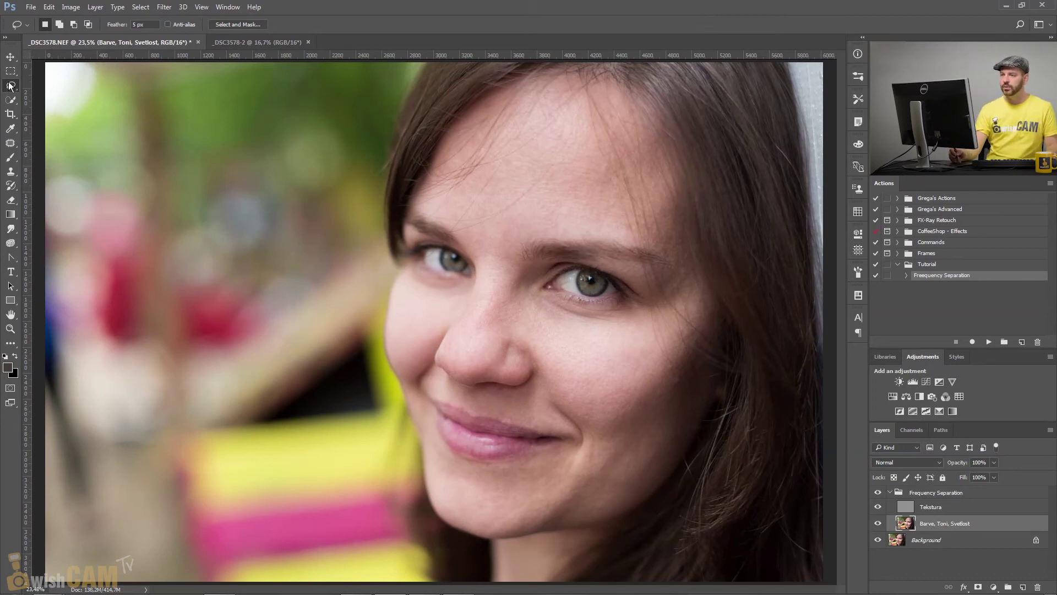
- Lasso a patch of the right cheek with a 5 px feather
left_click(122, 27)
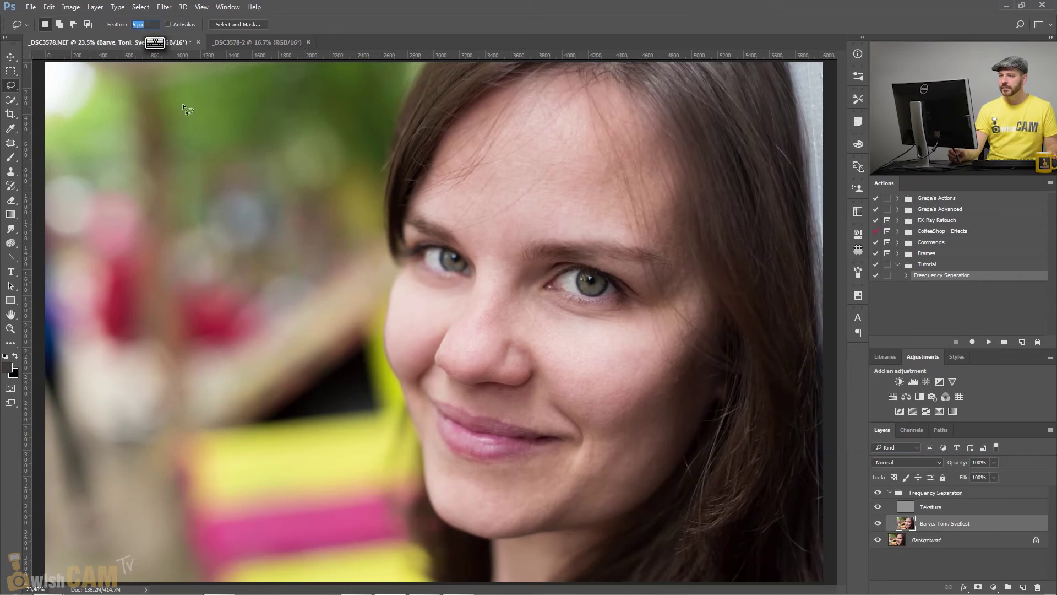
type("5")
key("Return")
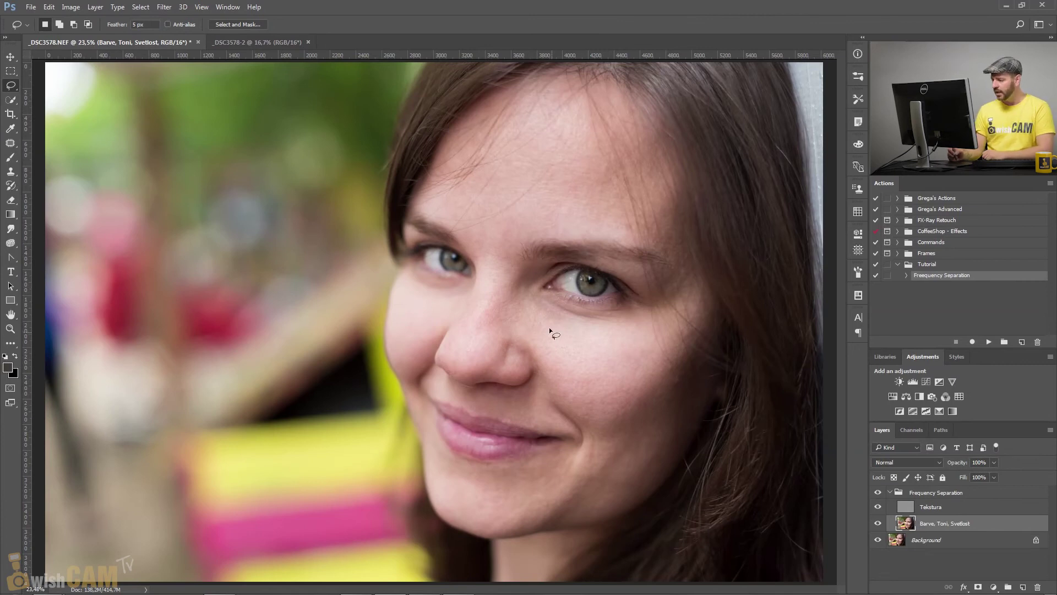
left_click_drag(562, 318, 562, 378)
left_click_drag(648, 381, 595, 326)
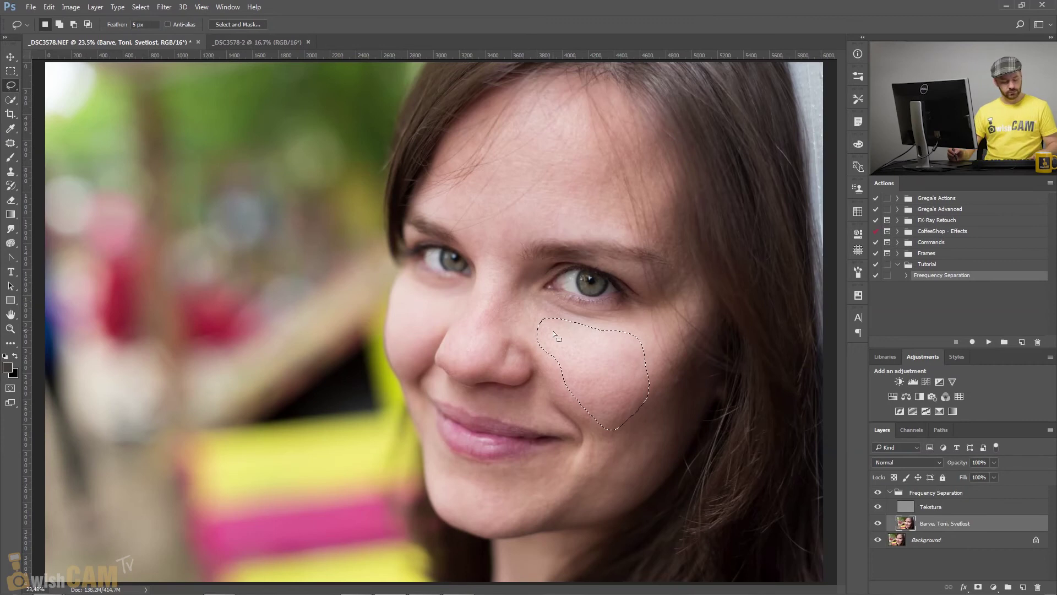
- Apply Gaussian Blur to the cheek patch and deselect it
left_click(164, 6)
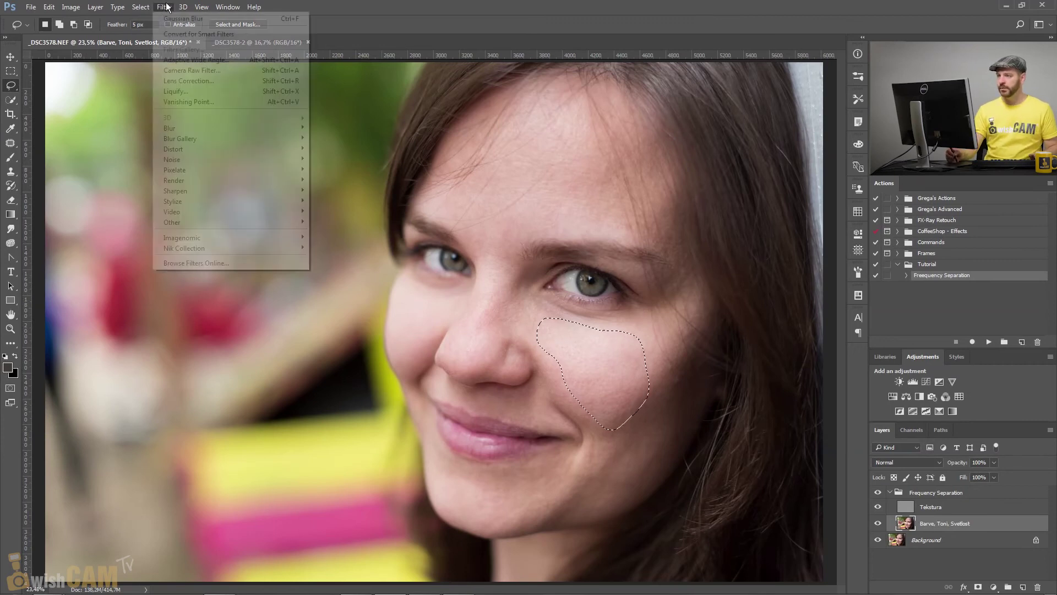
mouse_move(170, 127)
left_click(138, 168)
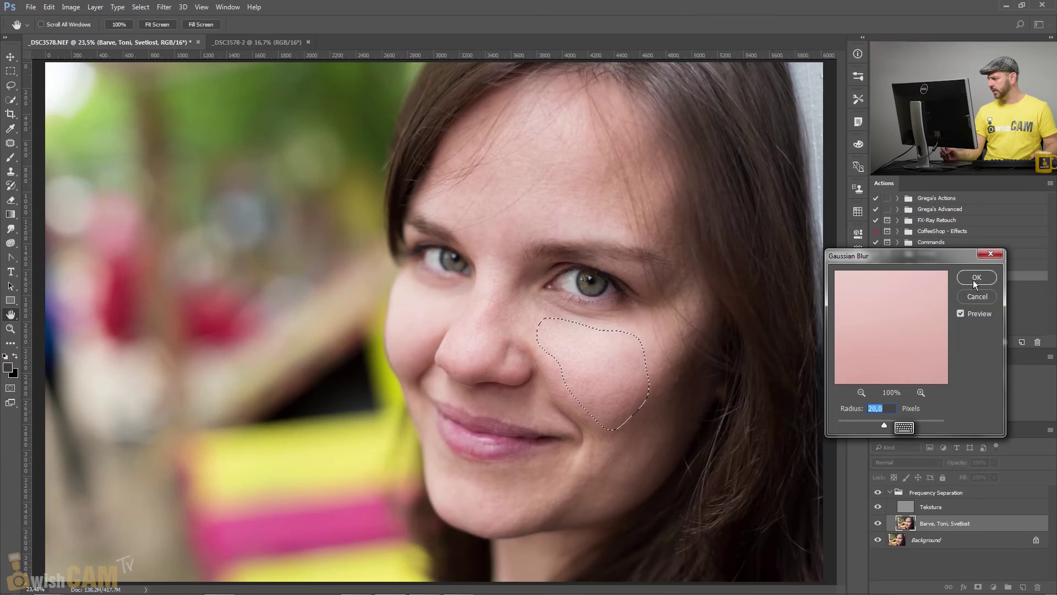
left_click(971, 276)
key("ctrl+d")
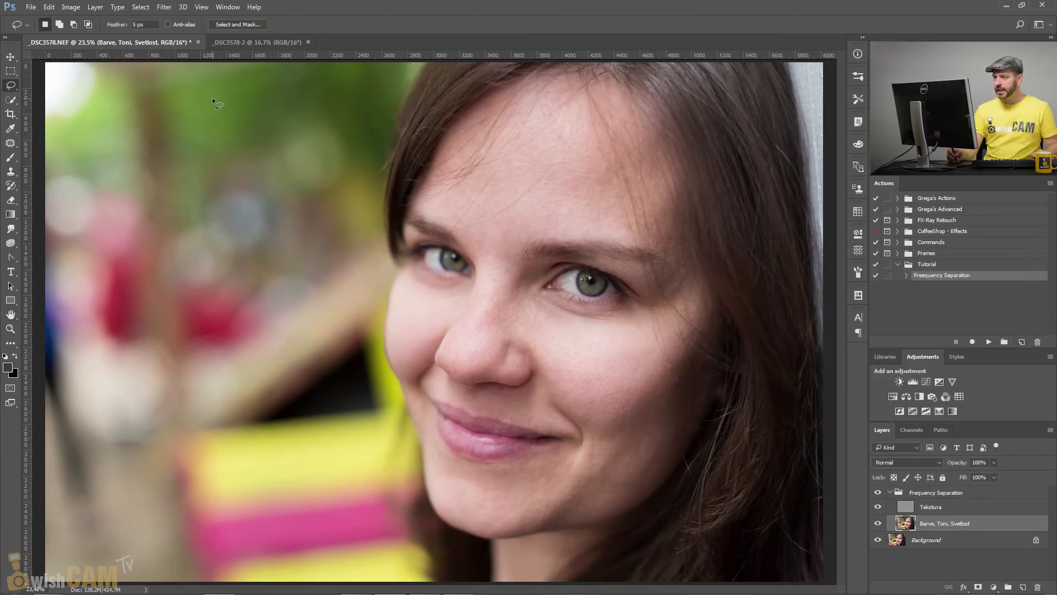
left_click(164, 6)
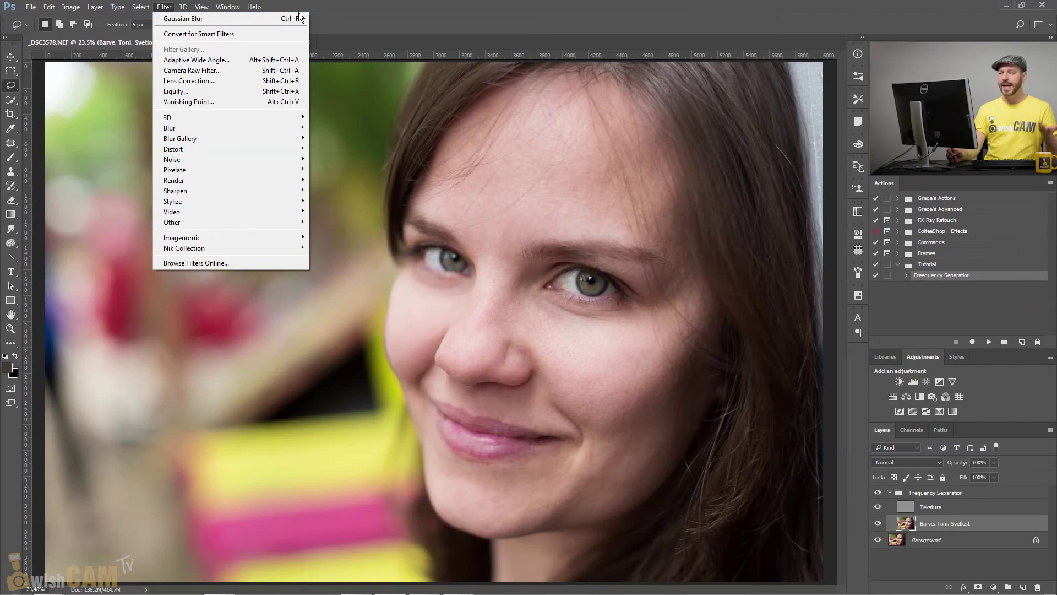
left_click(313, 6)
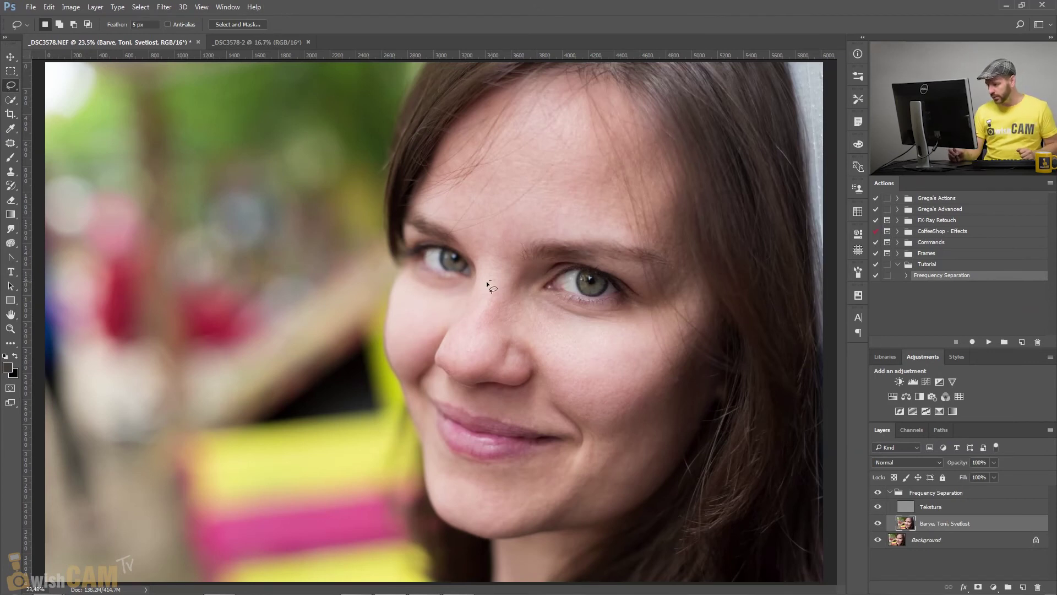
left_click_drag(515, 344, 512, 289)
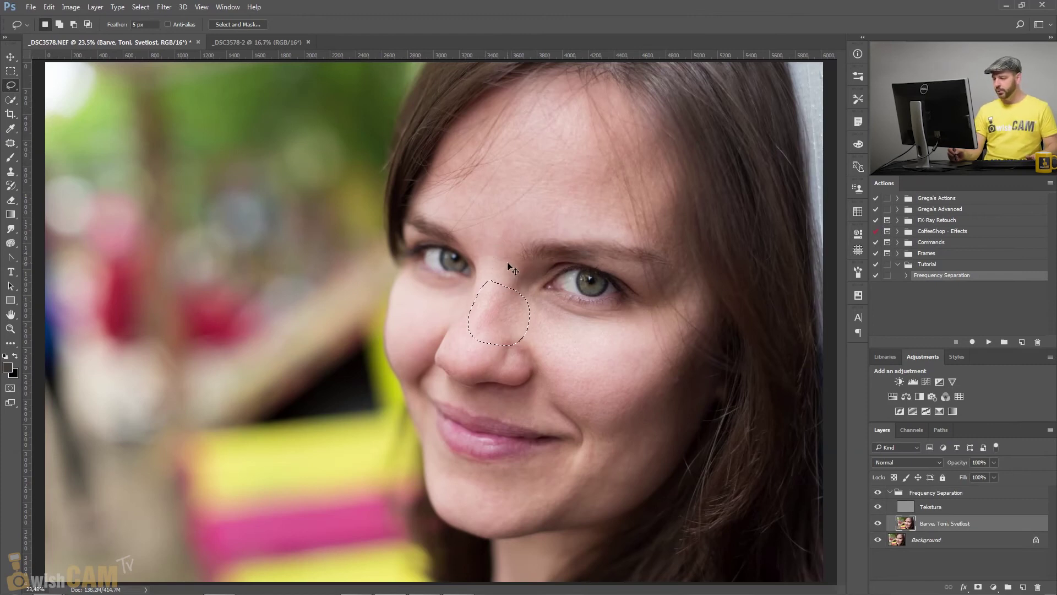
key("ctrl+d")
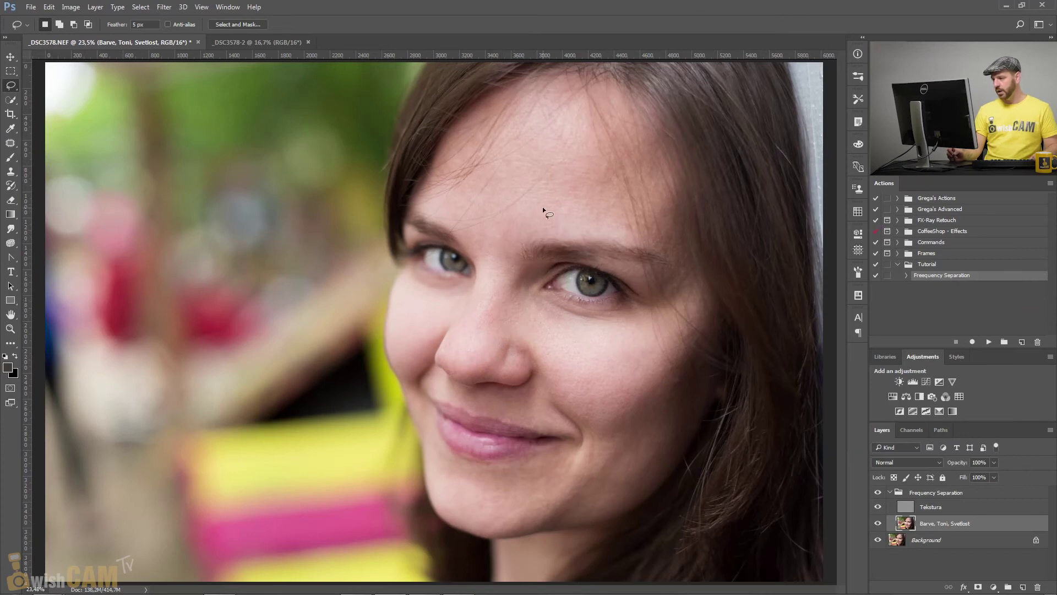
left_click_drag(532, 230, 612, 191)
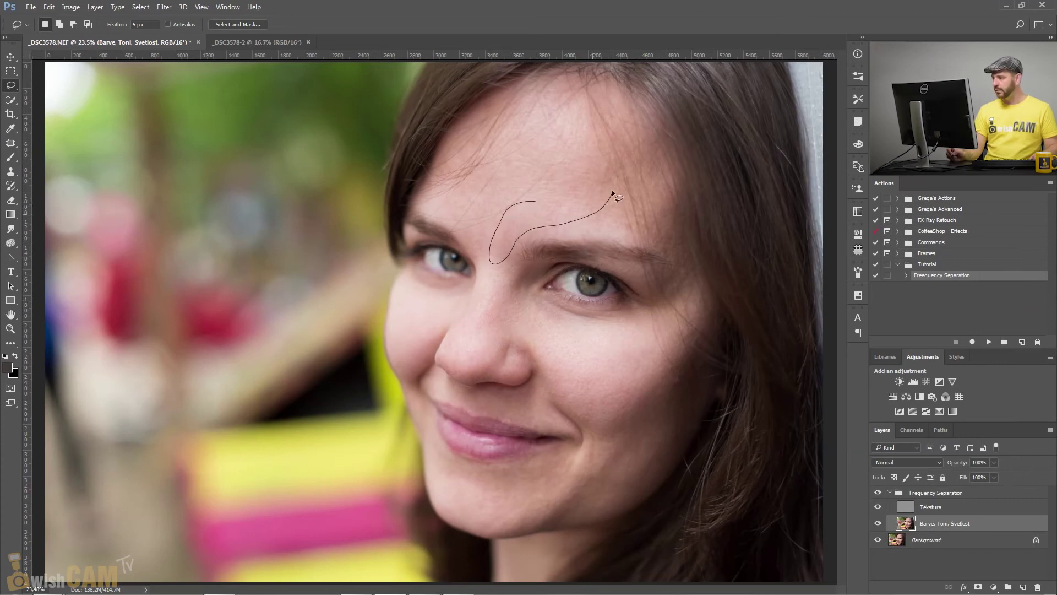
left_click_drag(566, 134, 514, 203)
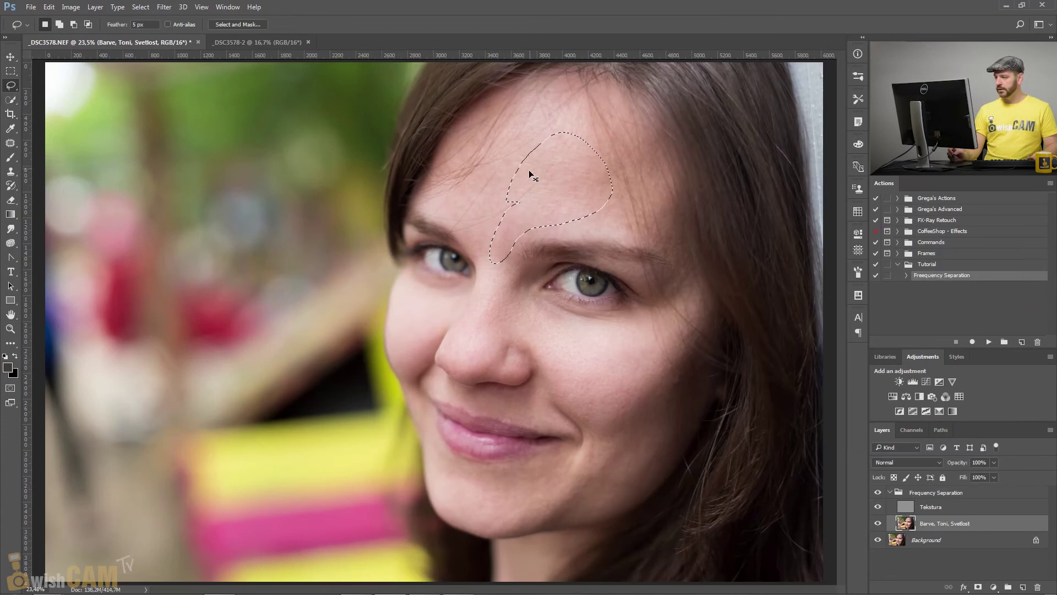
key("ctrl+d")
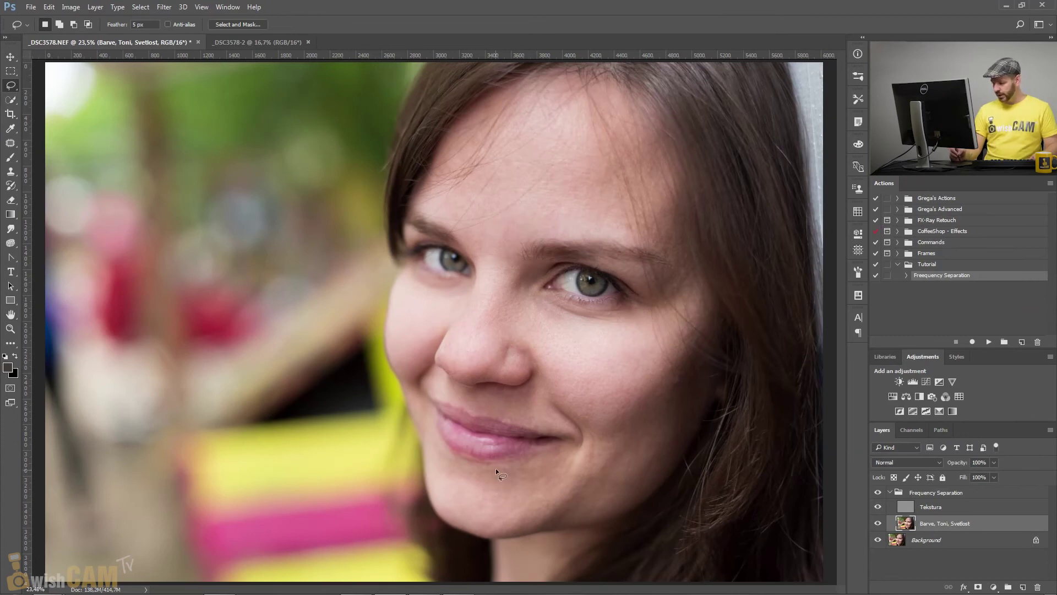
left_click_drag(537, 519, 549, 471)
key("ctrl+d")
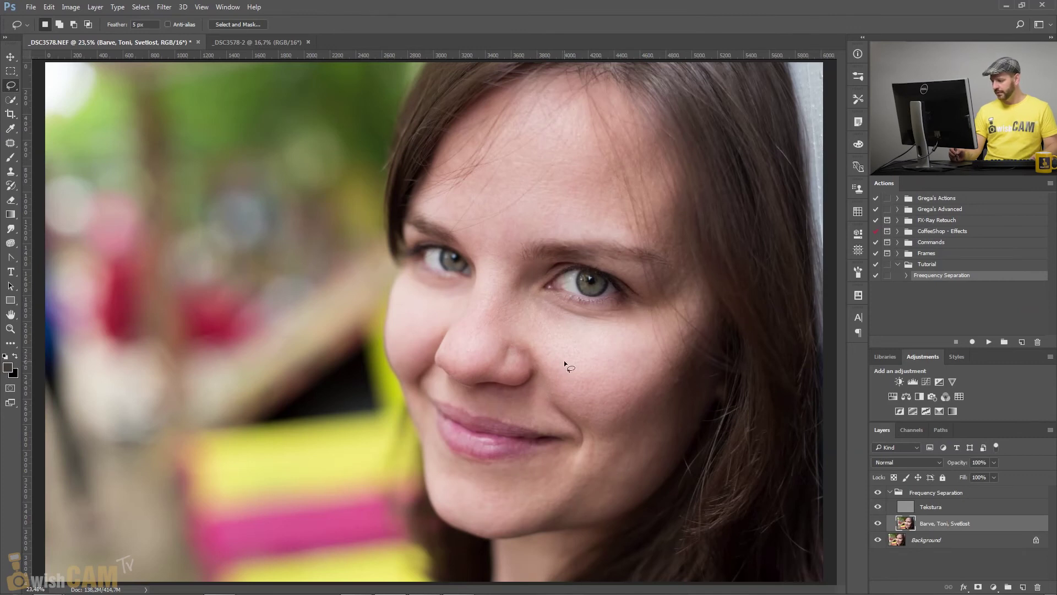
left_click_drag(640, 391, 638, 402)
key("ctrl+d")
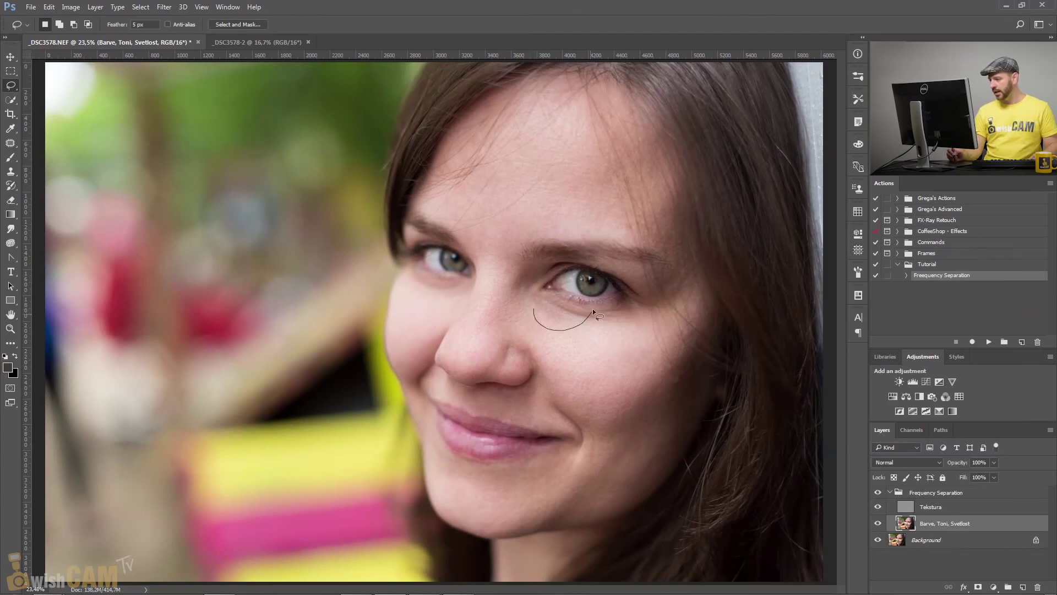
left_click_drag(538, 274, 534, 312)
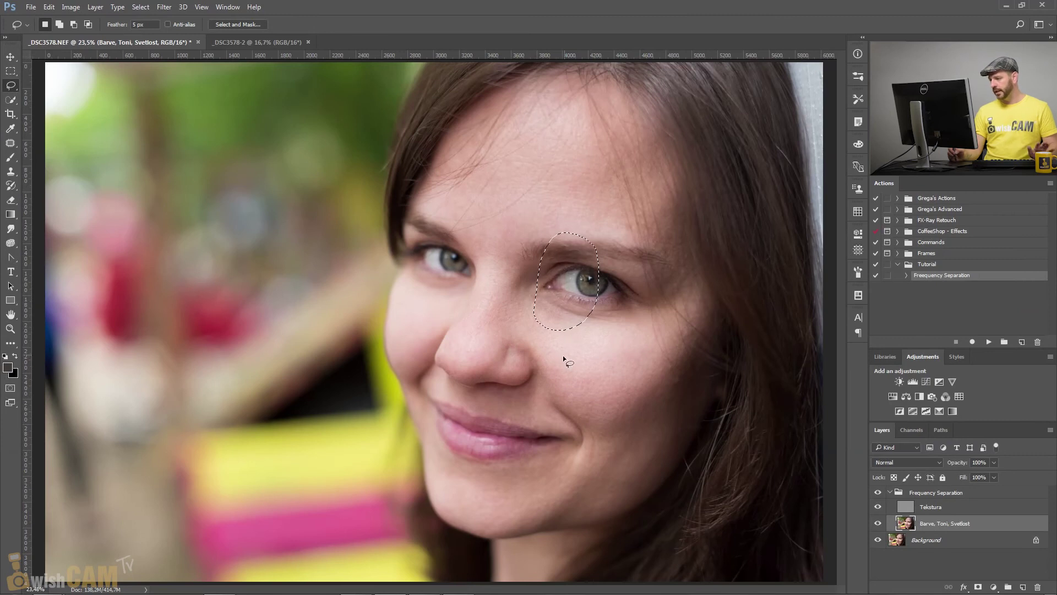
key("ctrl+d")
left_click_drag(549, 291, 539, 259)
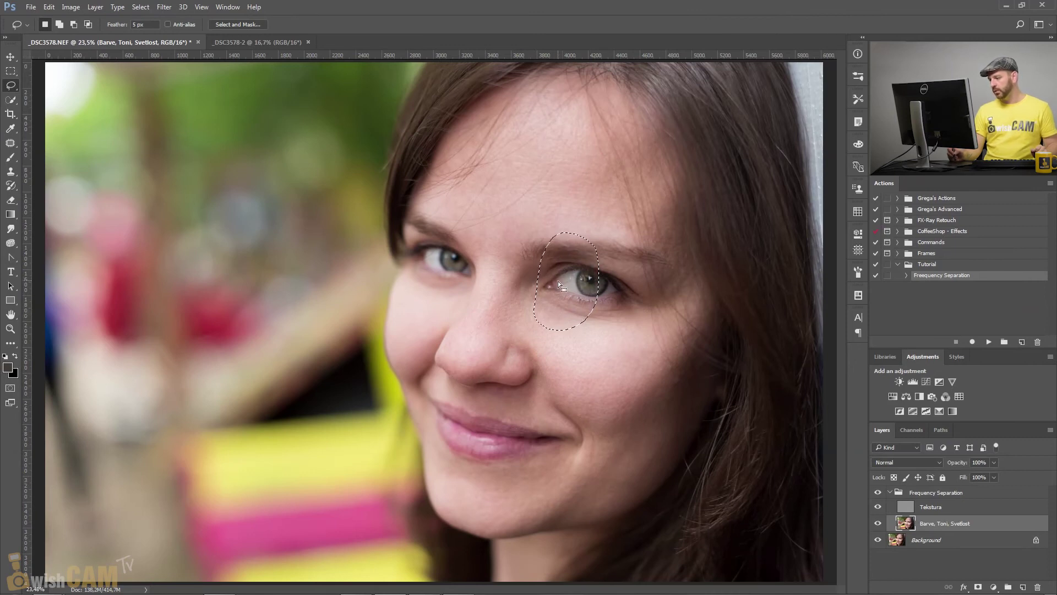
key("ctrl+d")
left_click(878, 493)
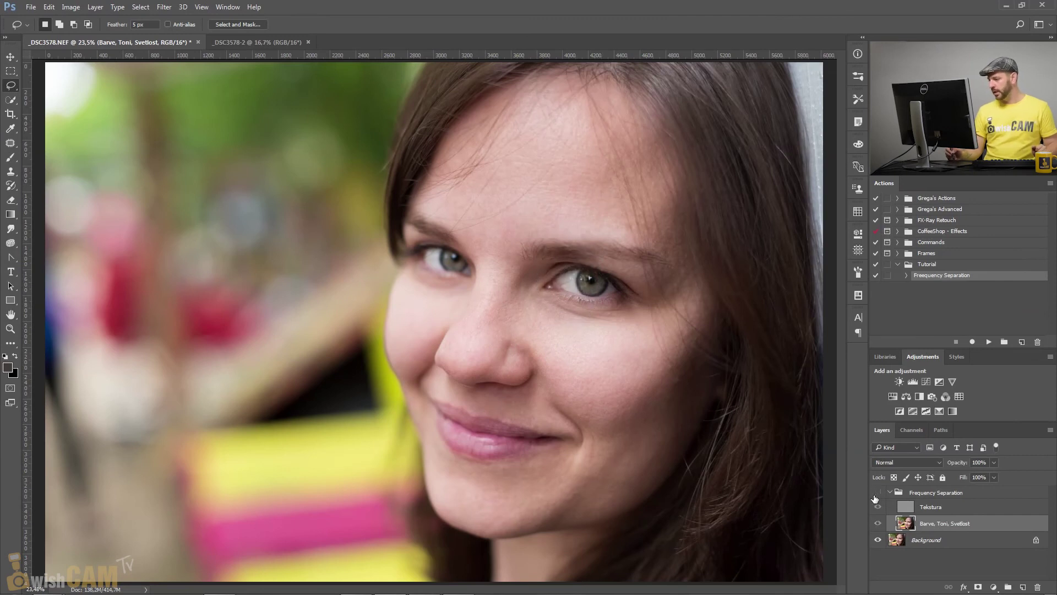
left_click(877, 493)
left_click(878, 493)
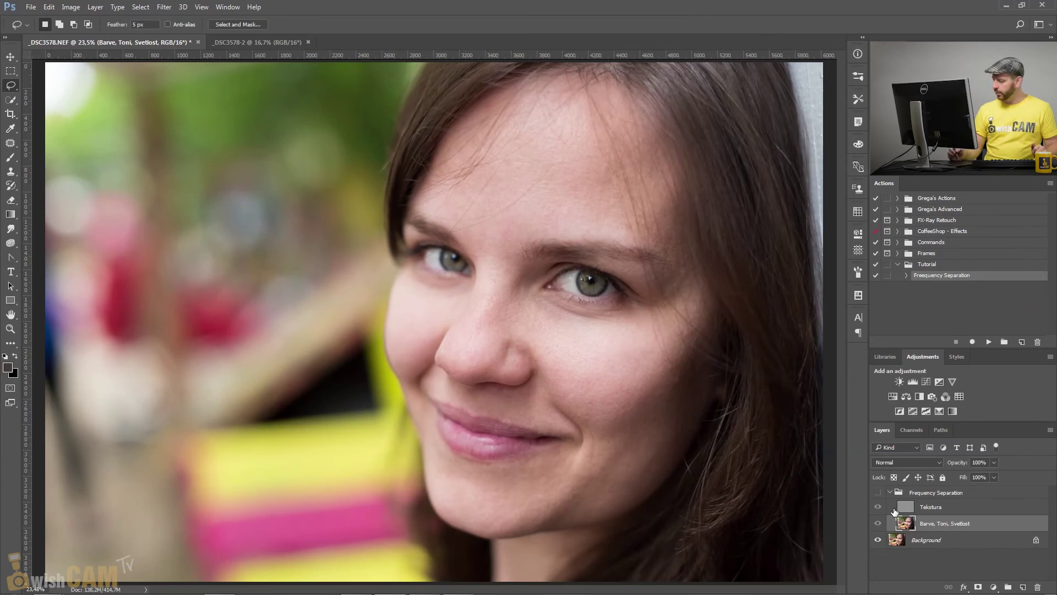
left_click(877, 492)
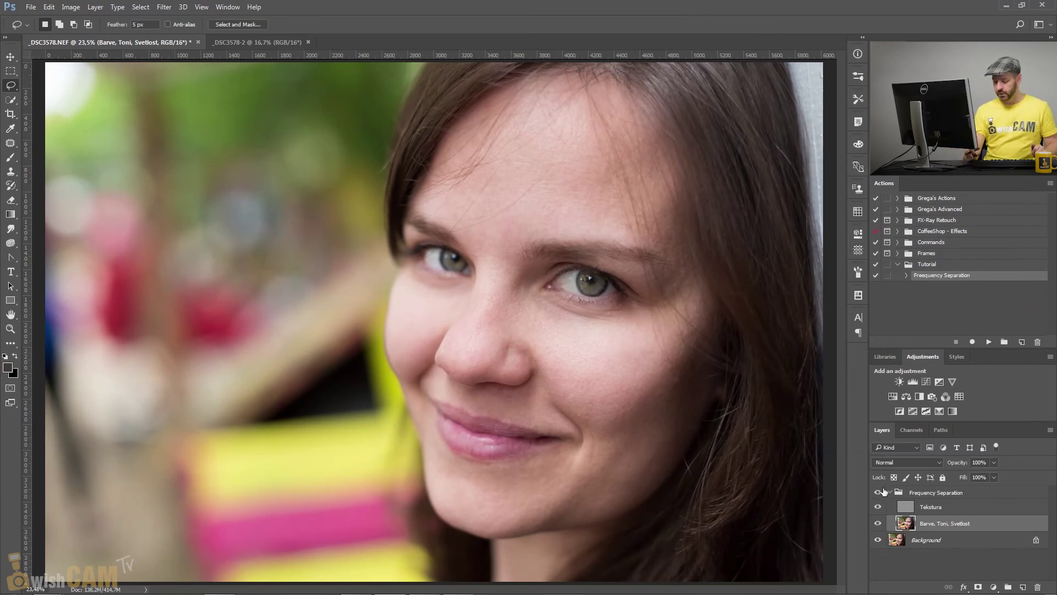
left_click_drag(567, 233, 564, 234)
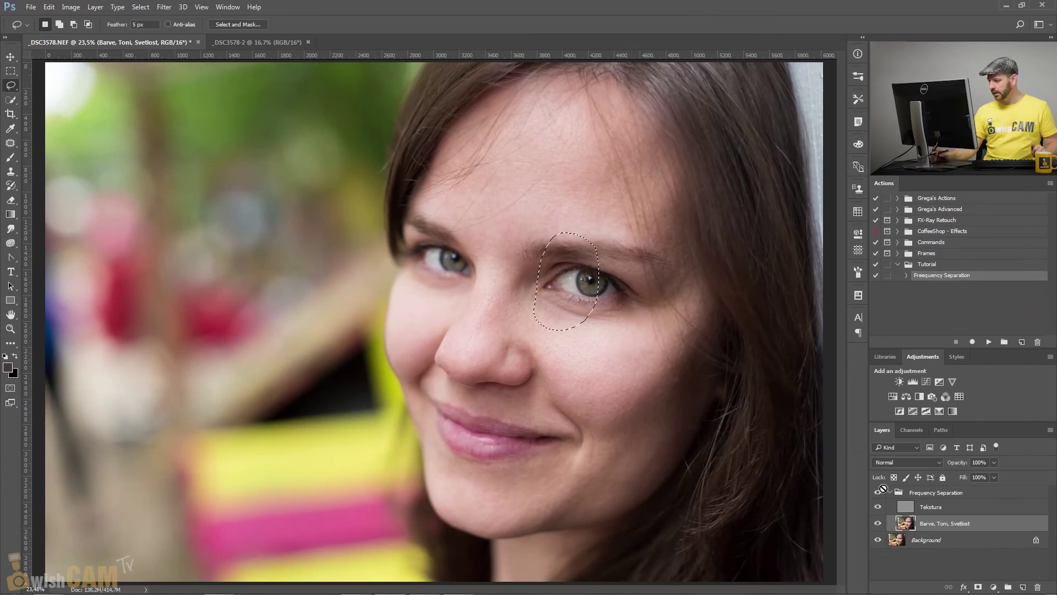
key("ctrl+d")
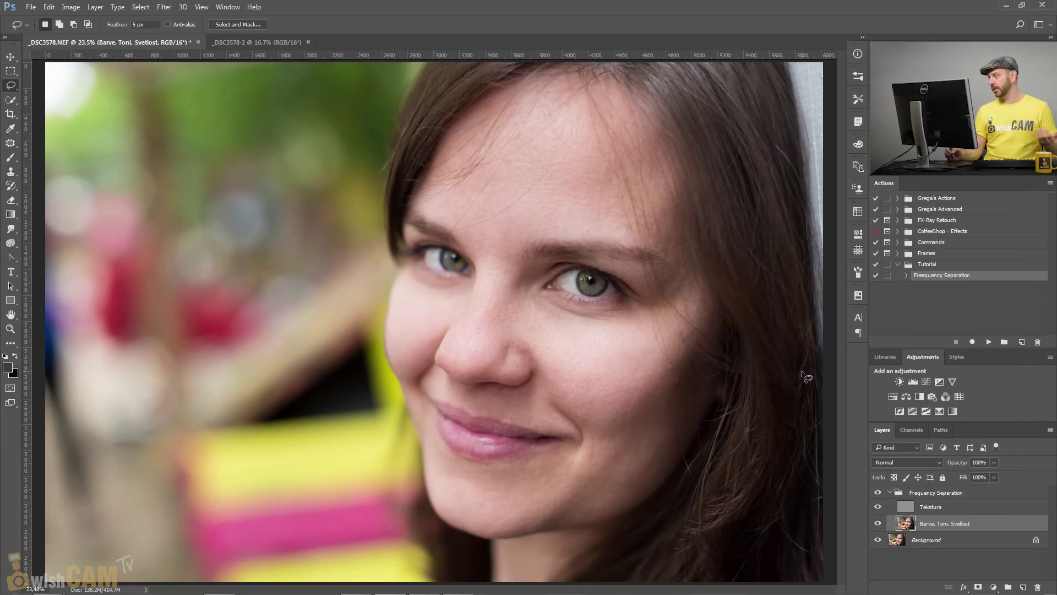
left_click(878, 493)
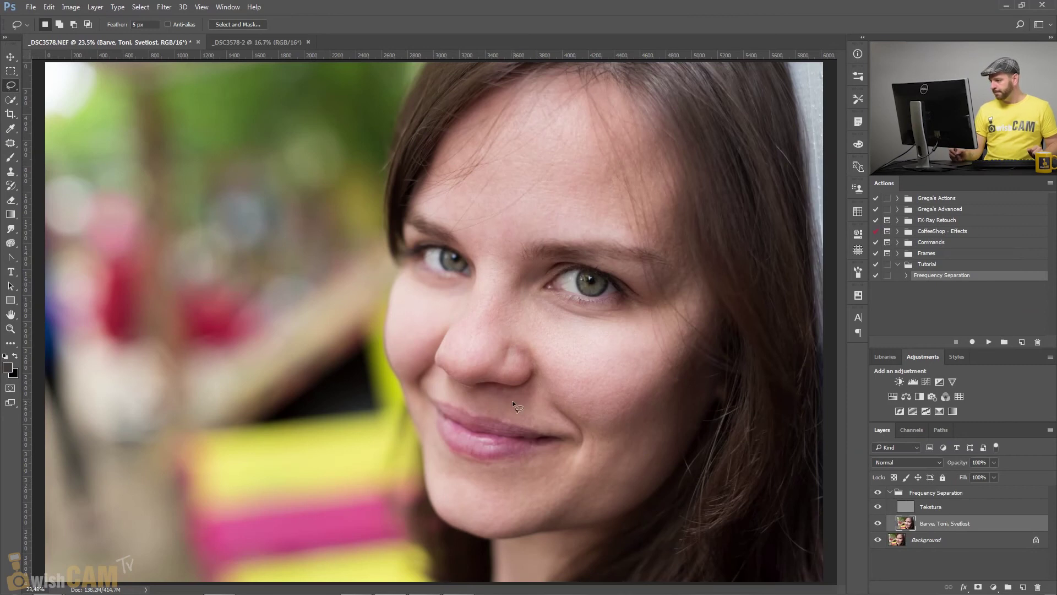
left_click(940, 492)
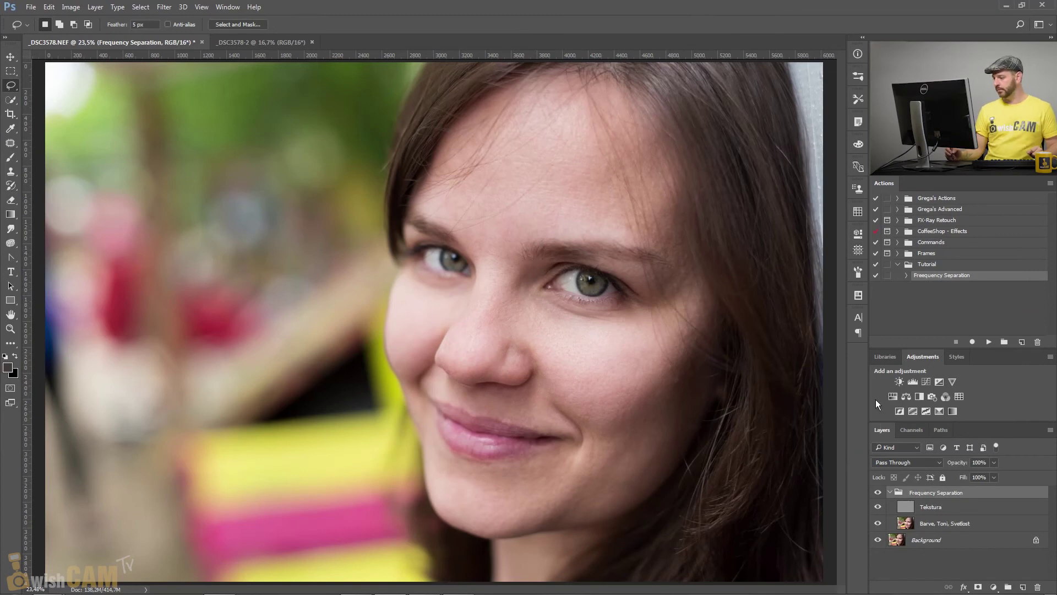
- Lower the Frequency Separation group's opacity to exactly 50%
left_click(993, 463)
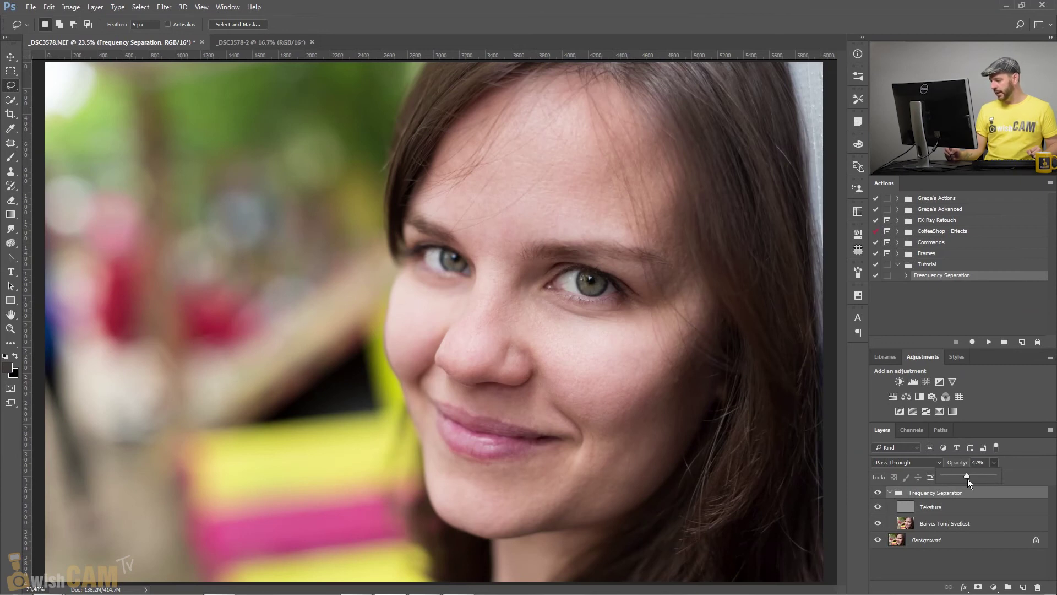
left_click_drag(968, 480, 969, 480)
key("Return")
type("50")
key("Return")
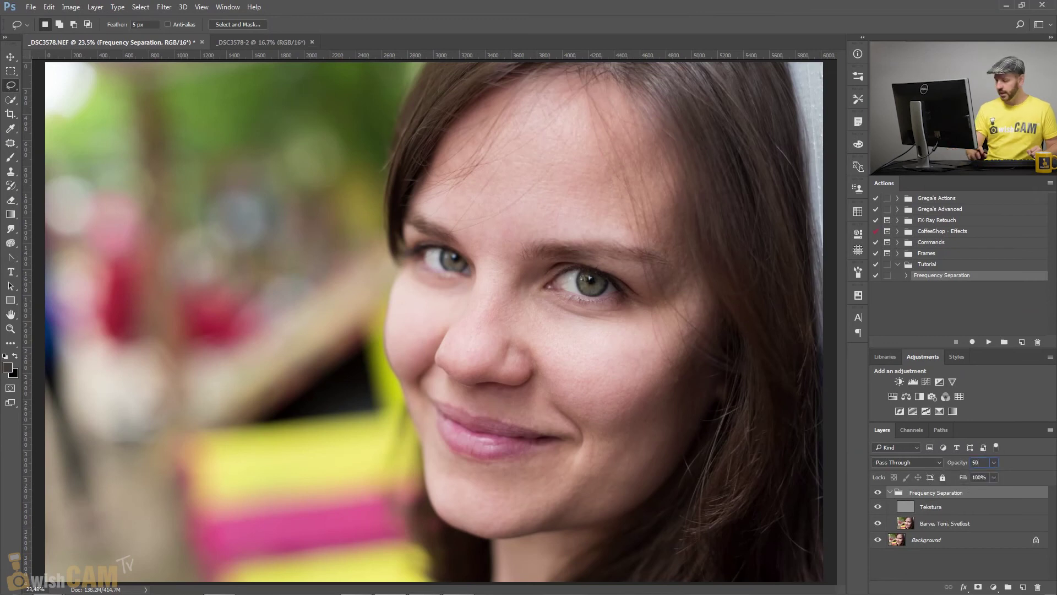
left_click(945, 523)
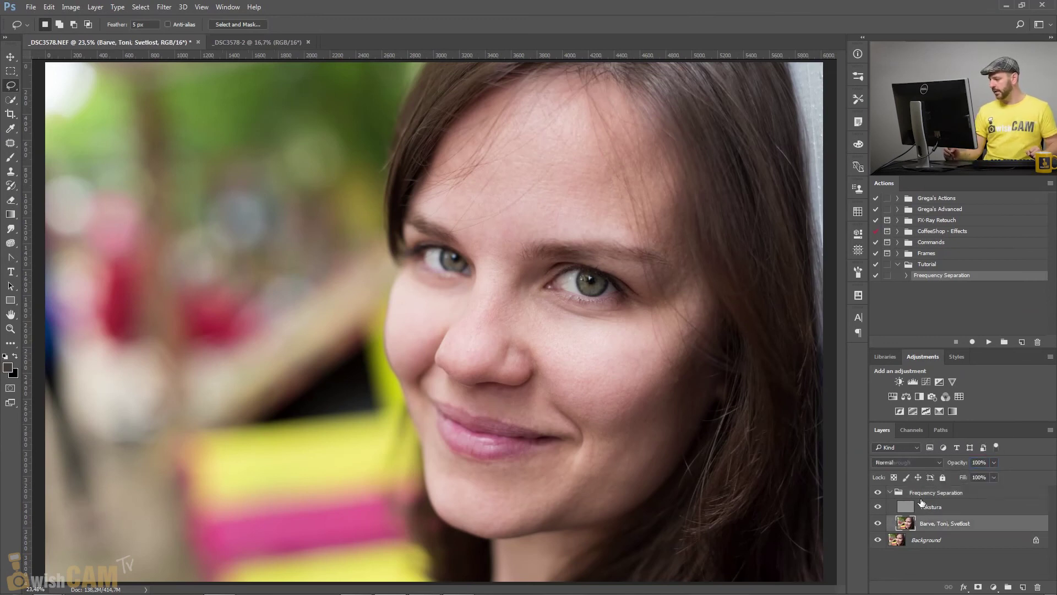
left_click(962, 493)
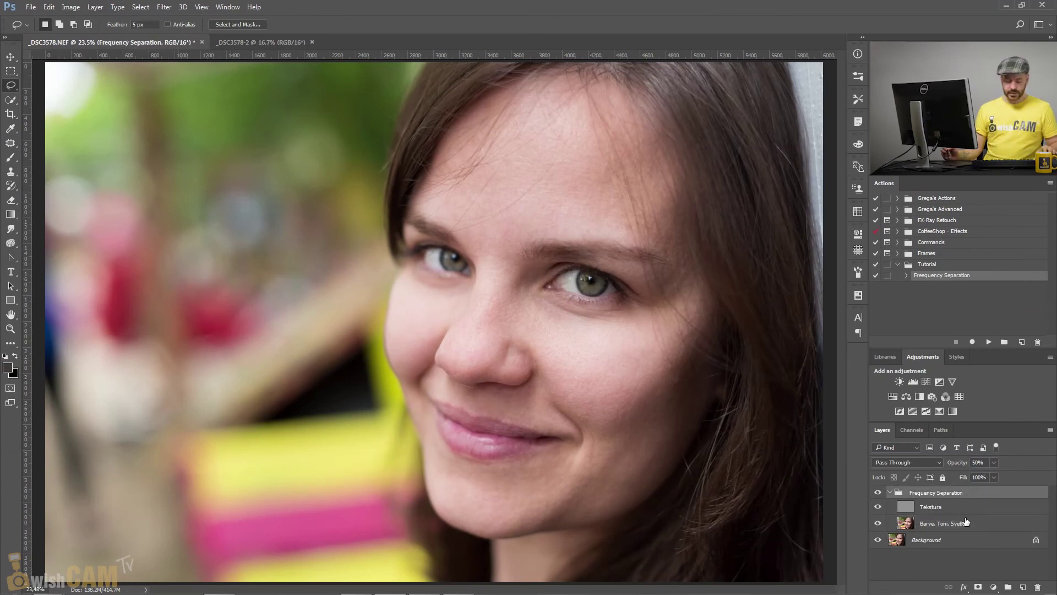
- Flatten to one Background layer, delete the rerun action's group, and save _DSC3578-Edit-2.psd
right_click(930, 541)
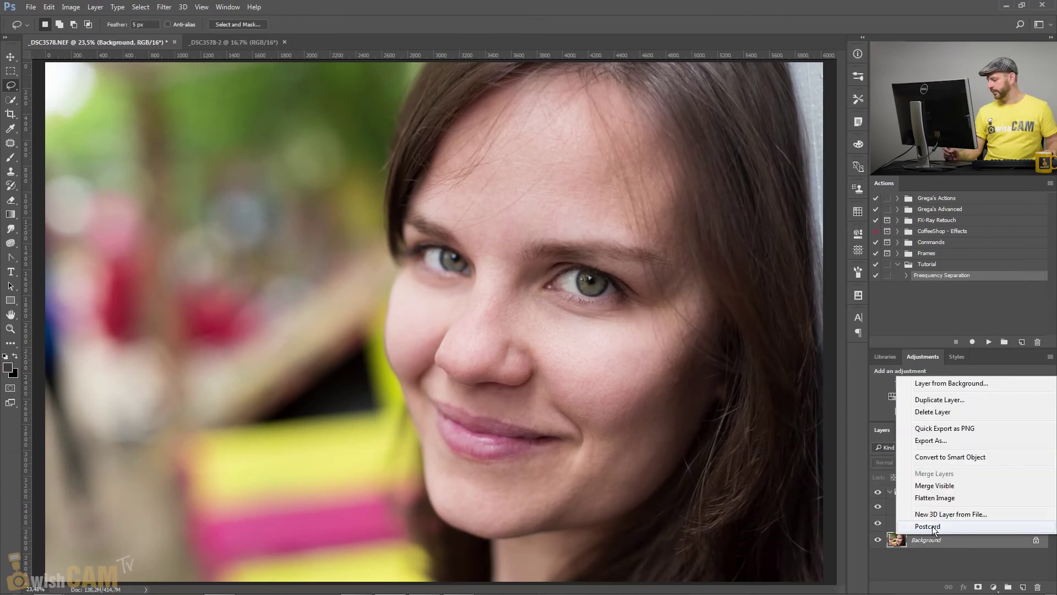
left_click(941, 497)
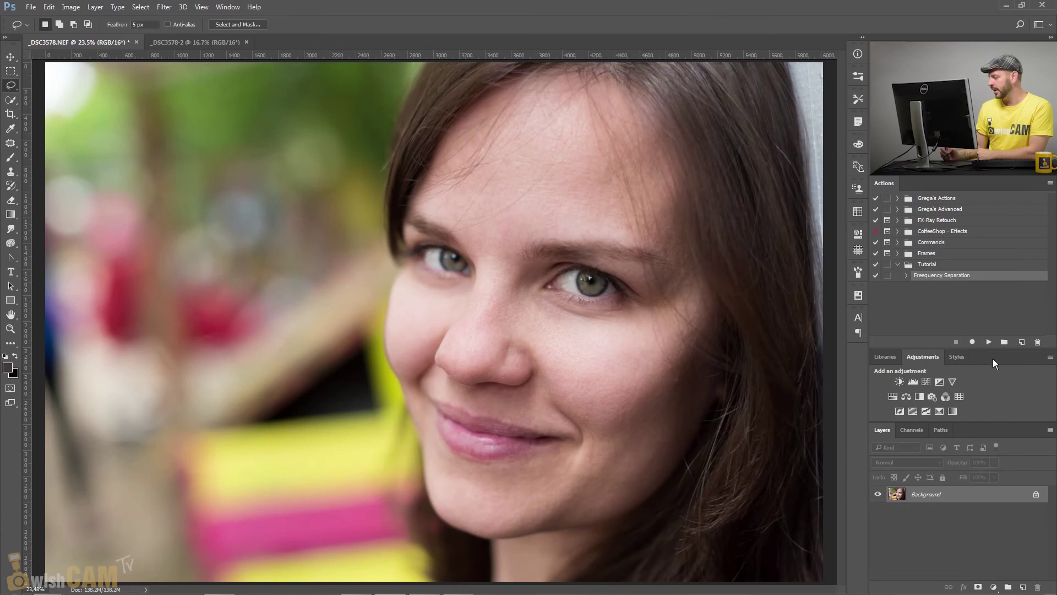
left_click(989, 343)
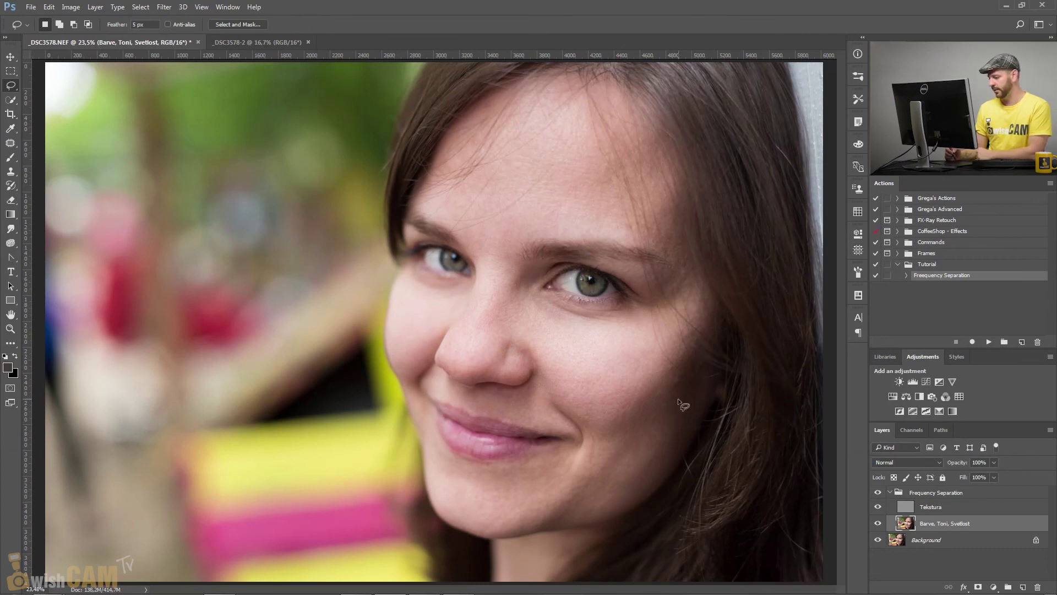
left_click(958, 494)
key("Delete")
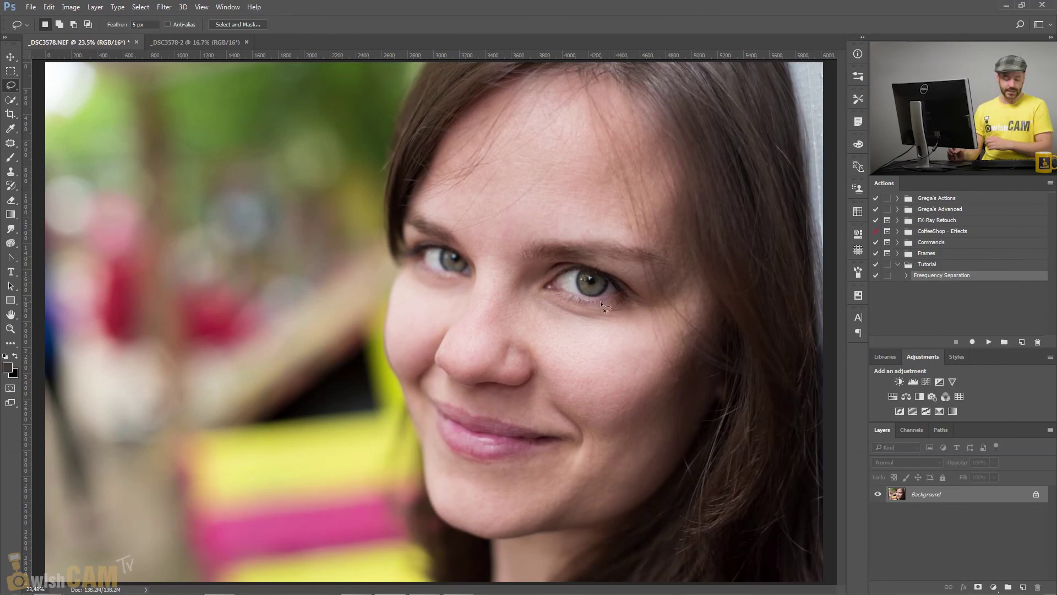
key("ctrl+s")
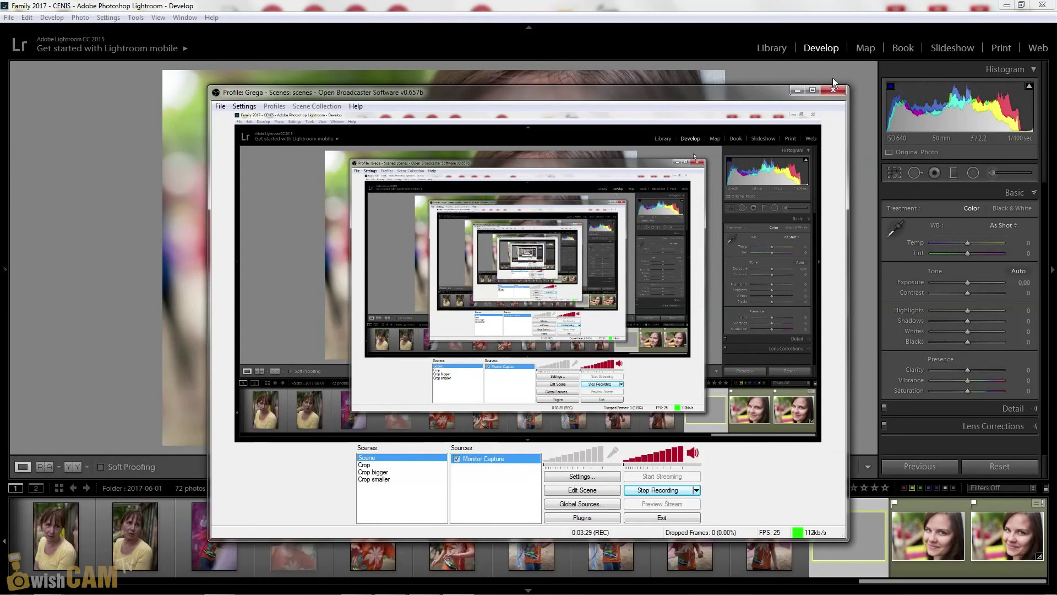
- Compare the original _DSC3578.NEF with _DSC3578-Edit-2.psd in Lightroom's filmstrip
left_click(796, 90)
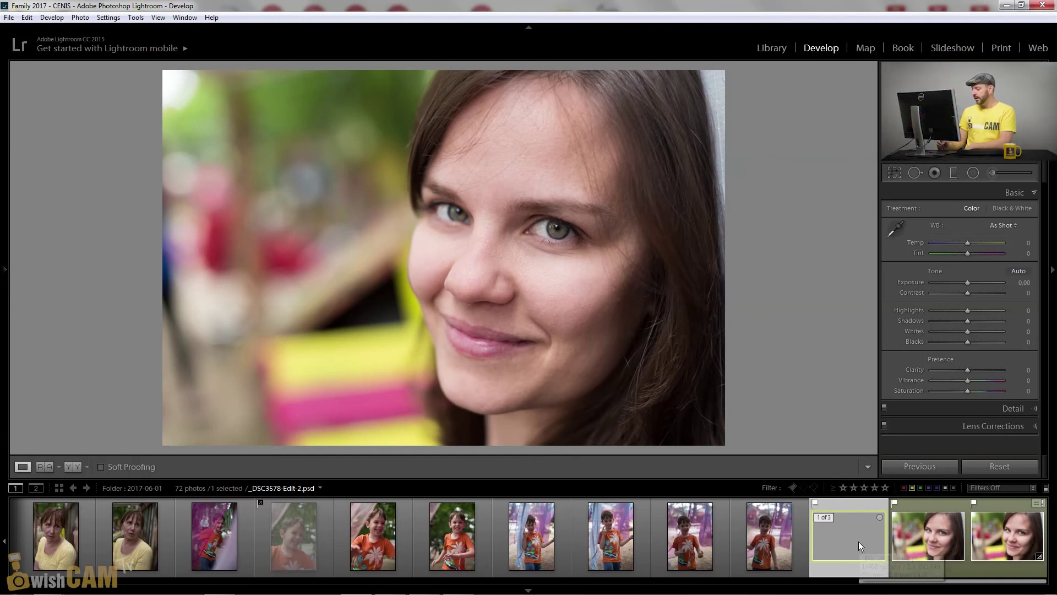
left_click(1002, 528)
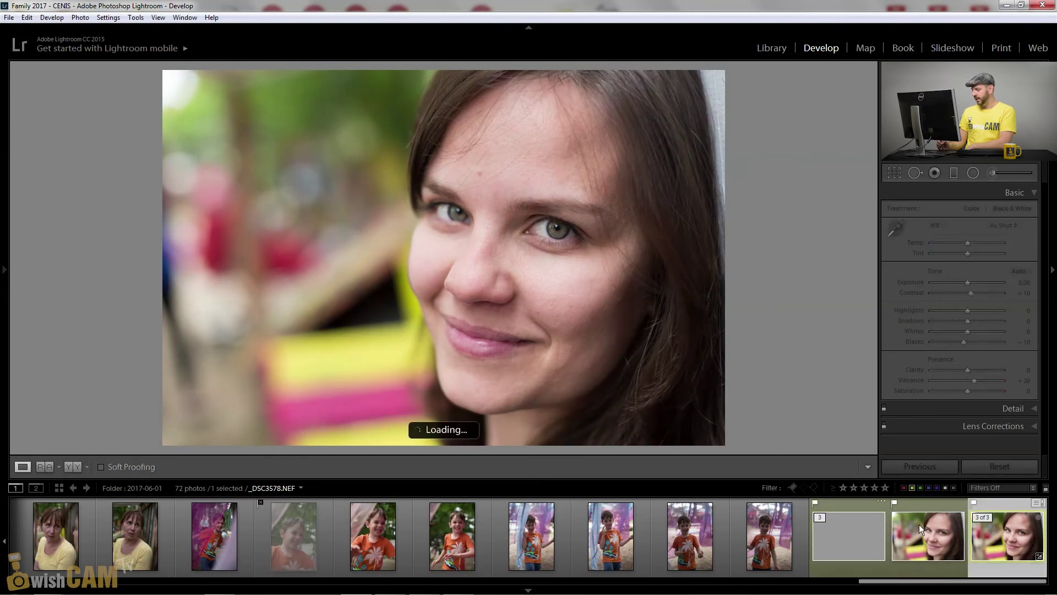
left_click(858, 536)
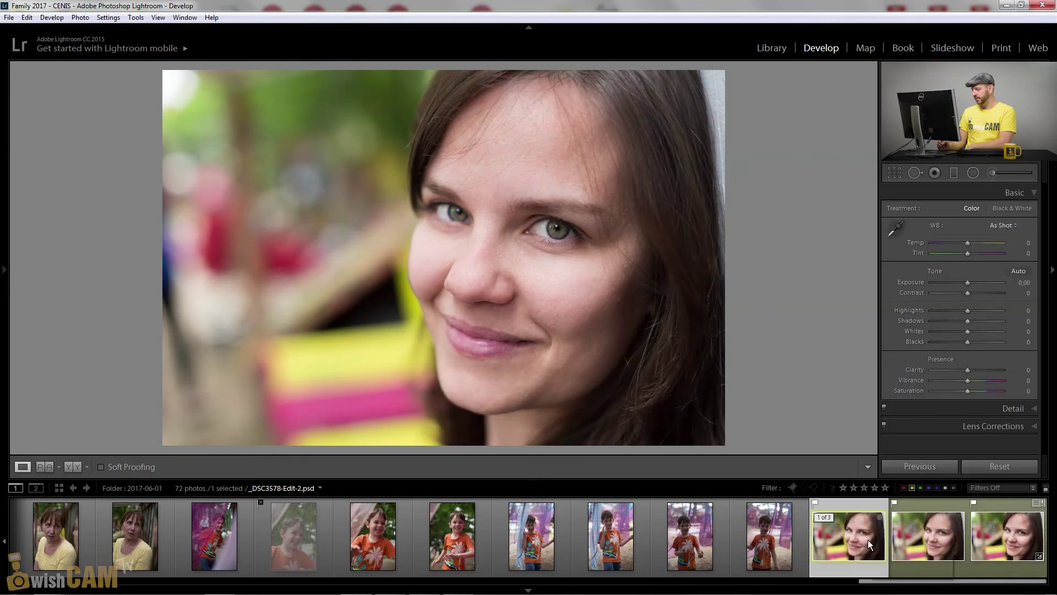
left_click(996, 536)
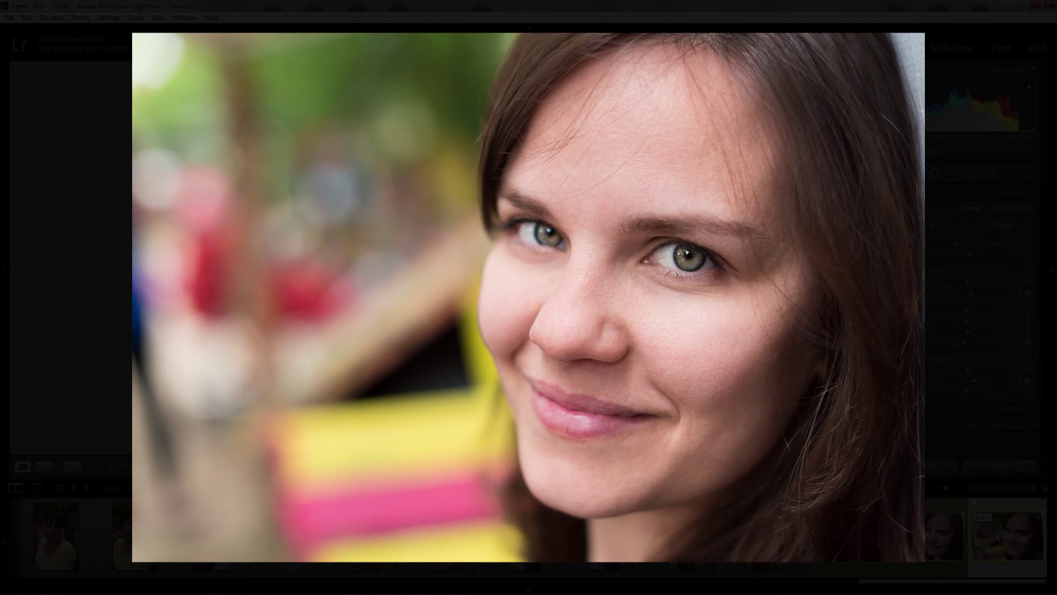